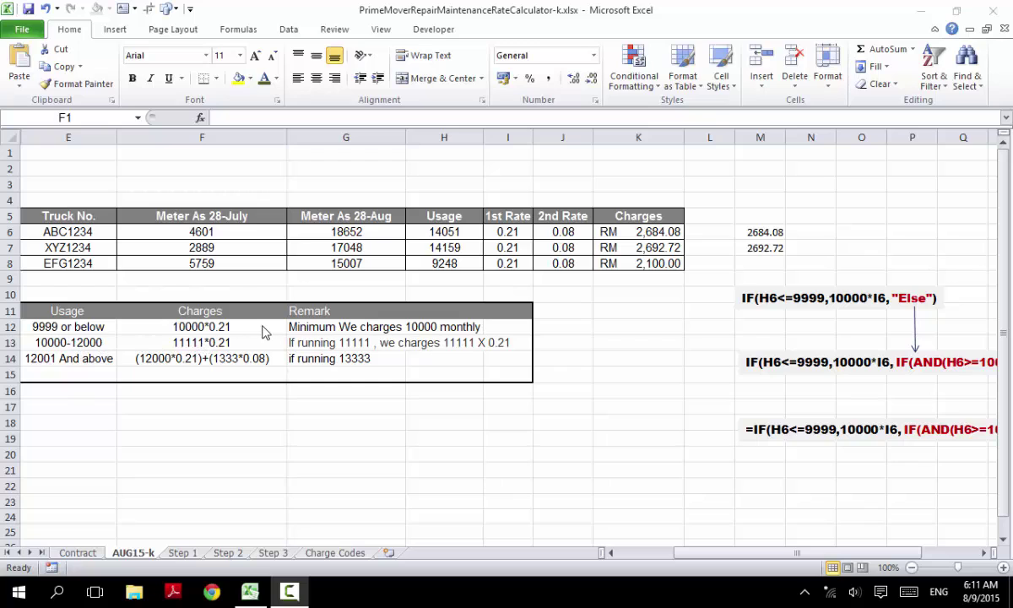
Step: Change the first usage tier in cell E12 of the AUG15-k sheet to "10000 or below"
left_click(41, 325)
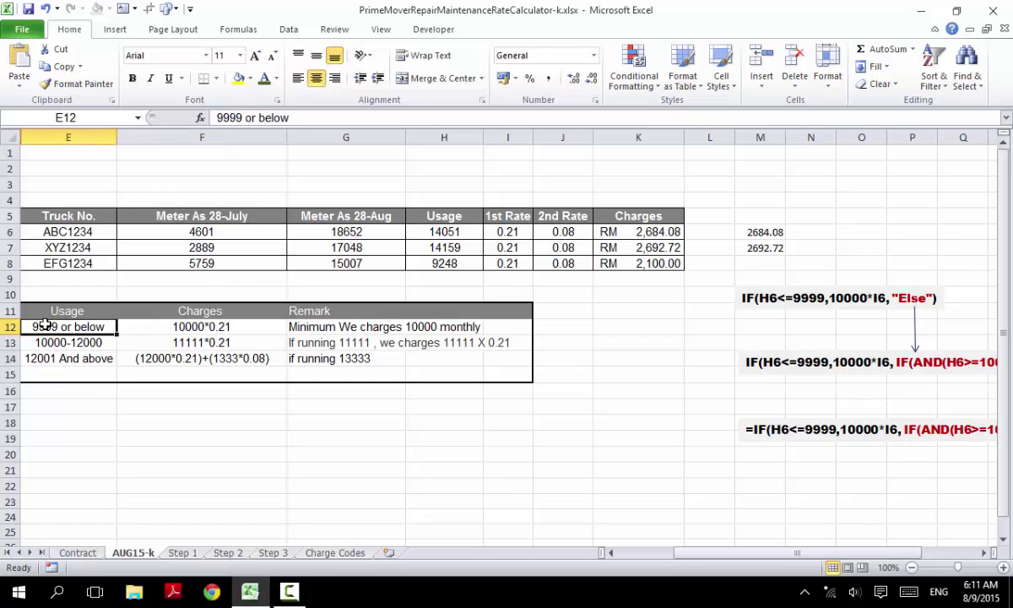
double_click(57, 327)
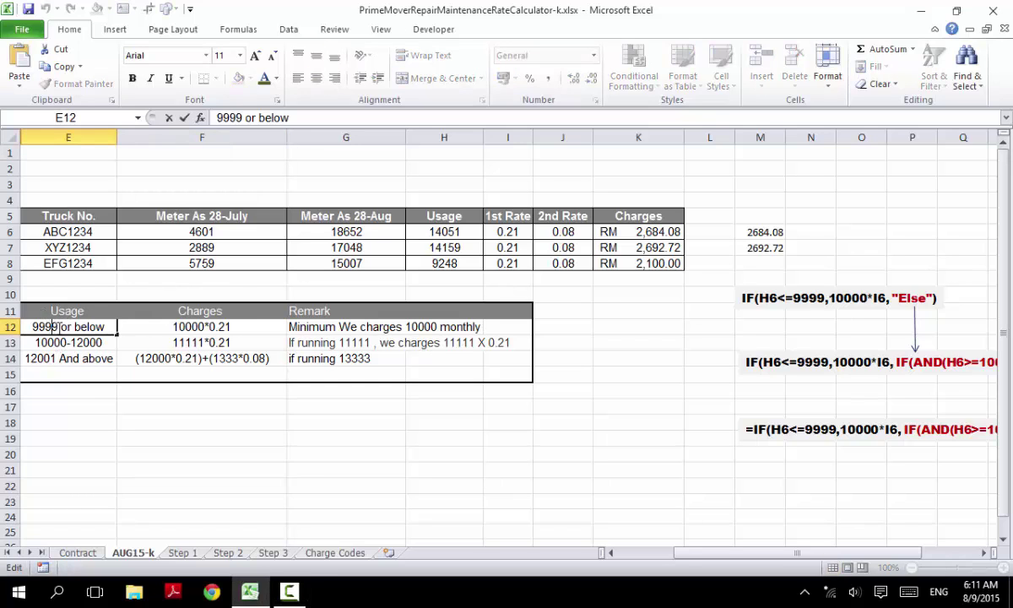
mouse_move(51, 327)
left_mouse_down()
mouse_move(3, 295)
mouse_move(12, 312)
mouse_move(56, 305)
left_mouse_up()
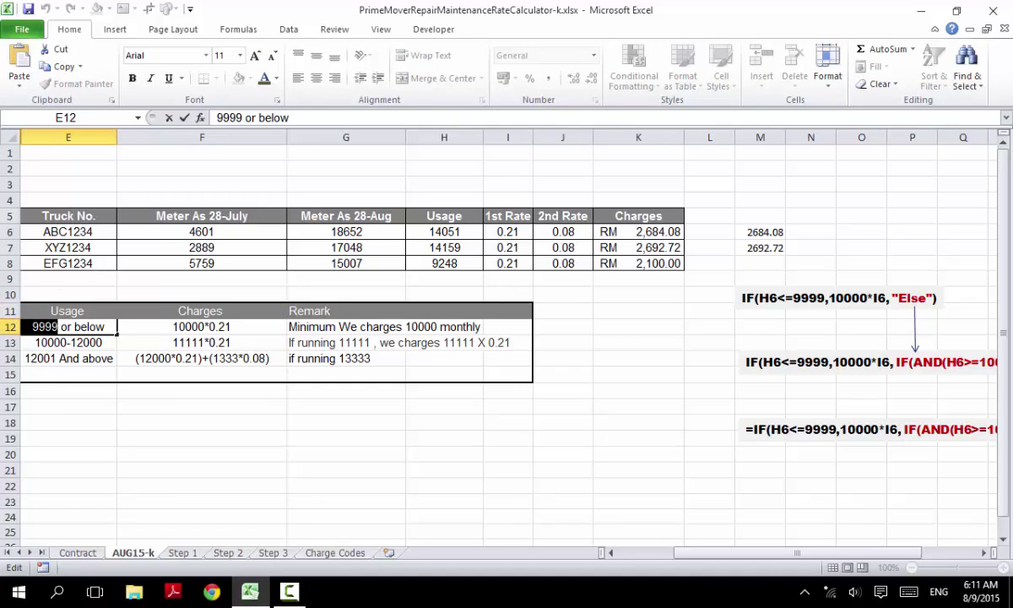
type("10000")
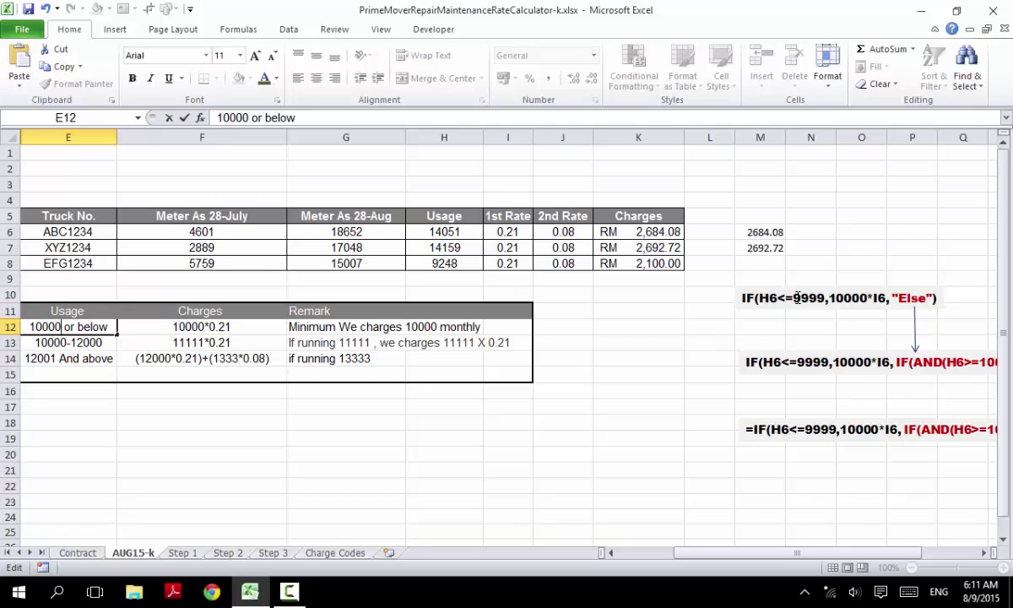
left_click(57, 345)
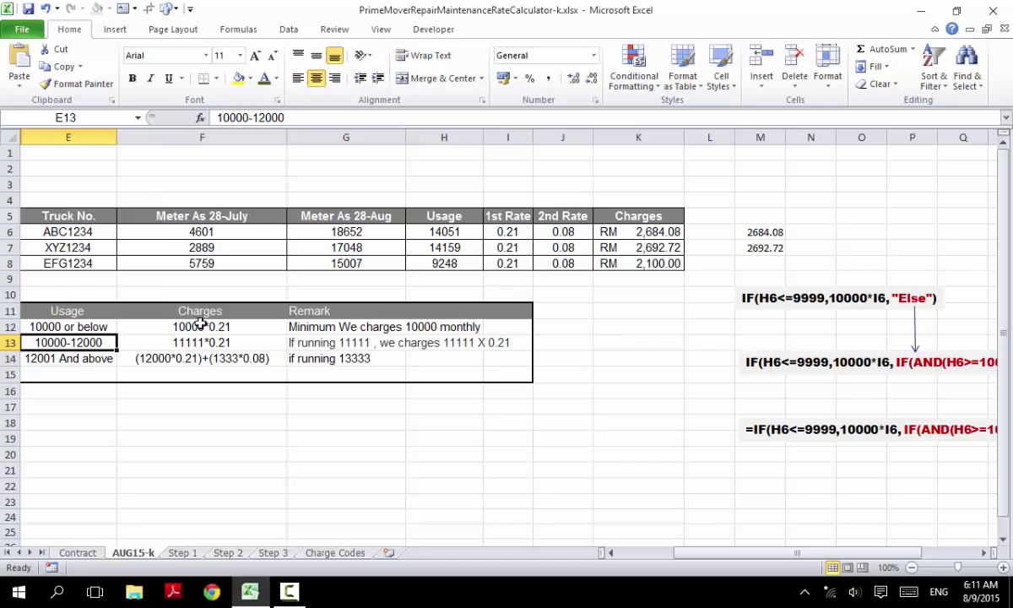
double_click(55, 342)
left_click_drag(40, 342, 68, 342)
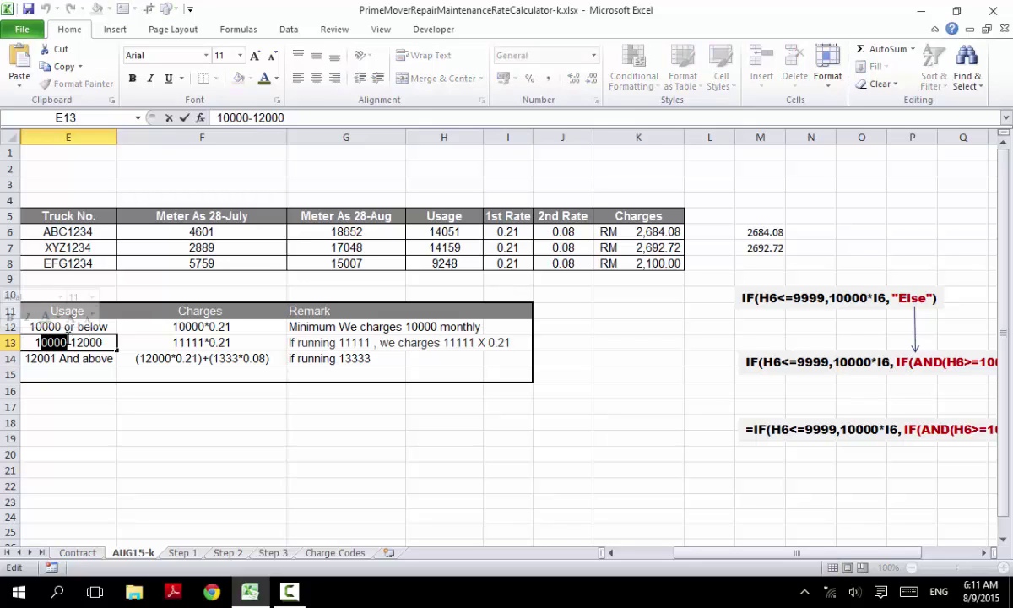
type("0001")
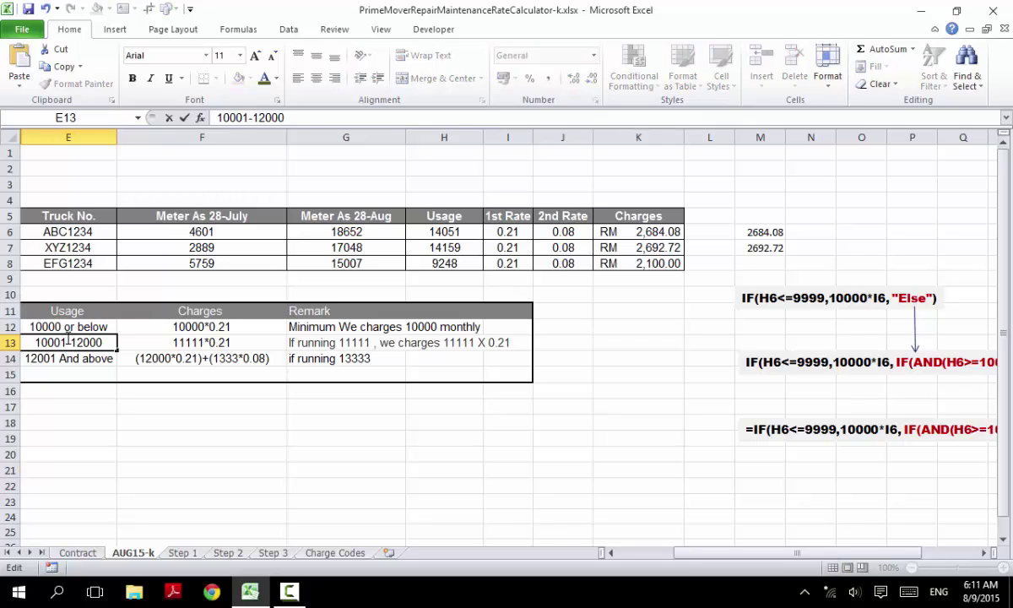
left_click(78, 326)
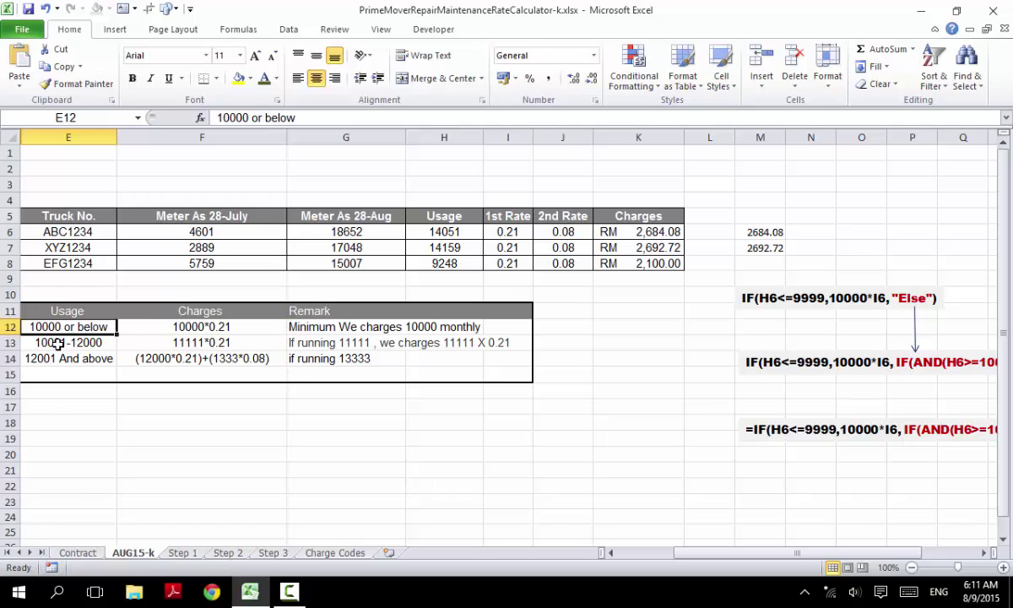
left_click(96, 343)
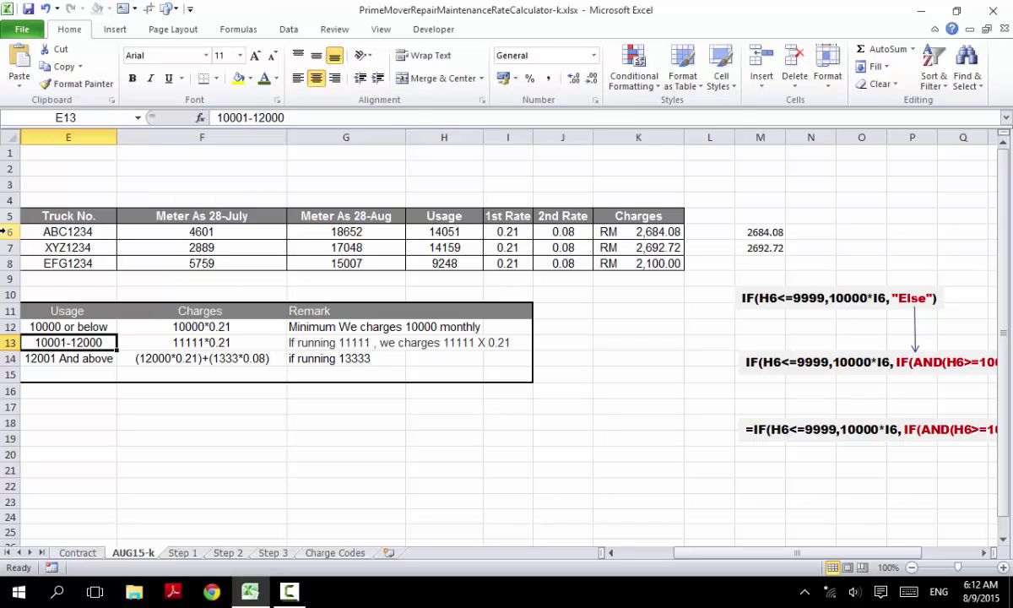
left_click_drag(6, 232, 5, 264)
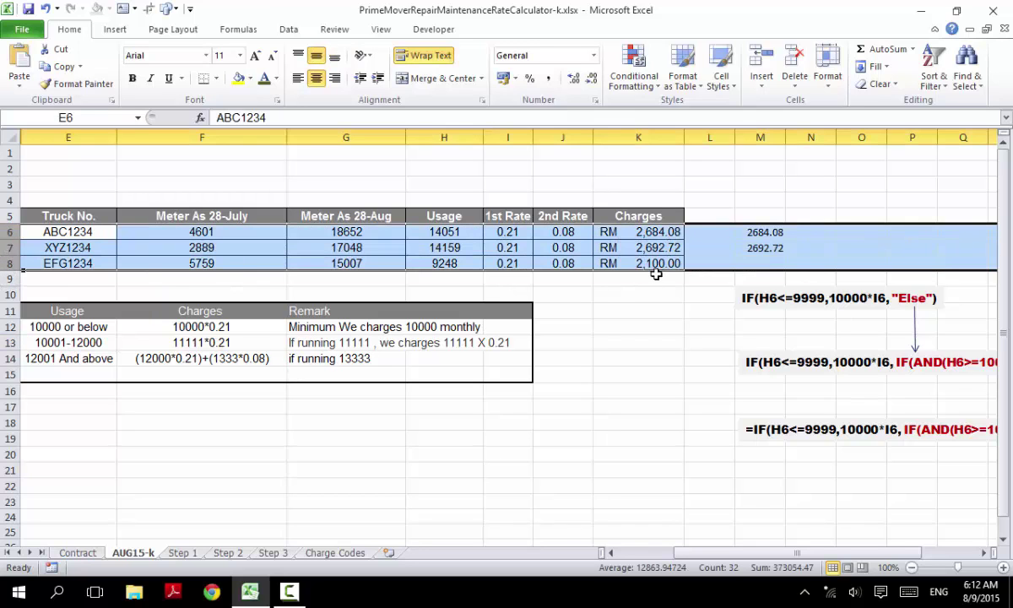
left_click(525, 230)
left_click_drag(429, 235, 450, 262)
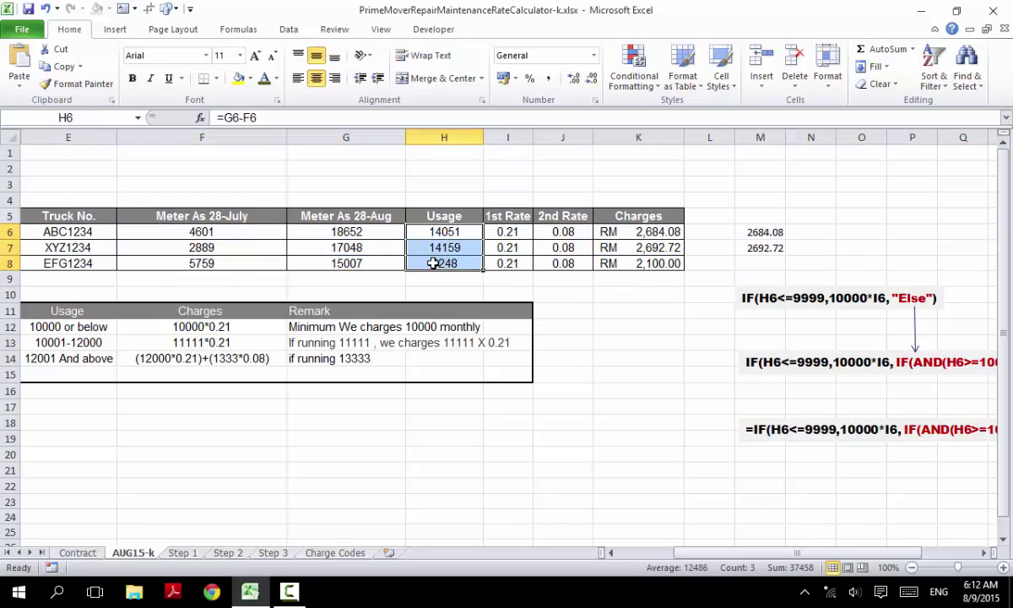
left_click(487, 293)
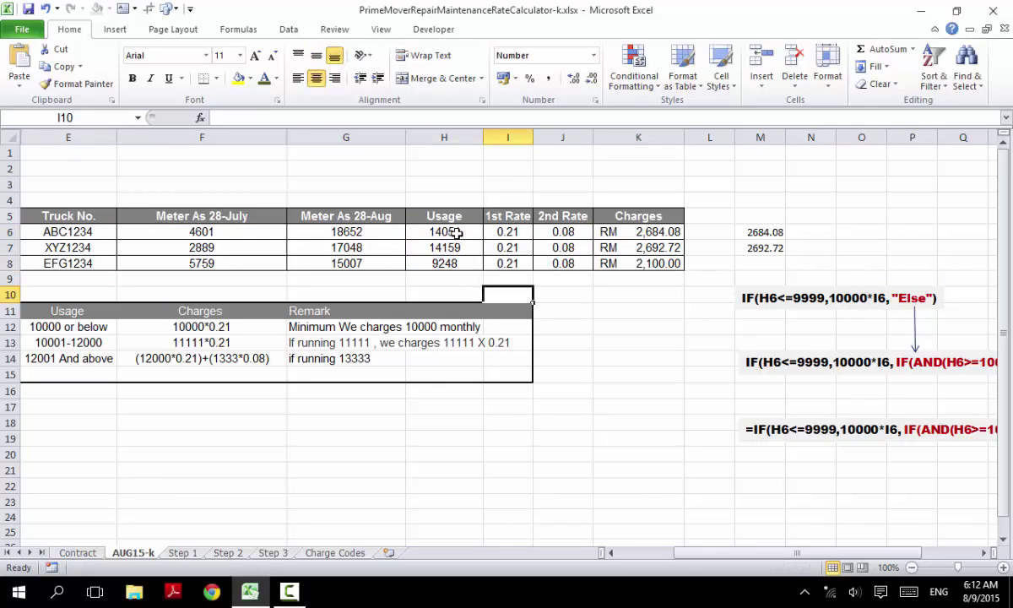
Step: Replace the usage formula for truck ABC1234 in cell H6 with the value 11123
left_click(445, 236)
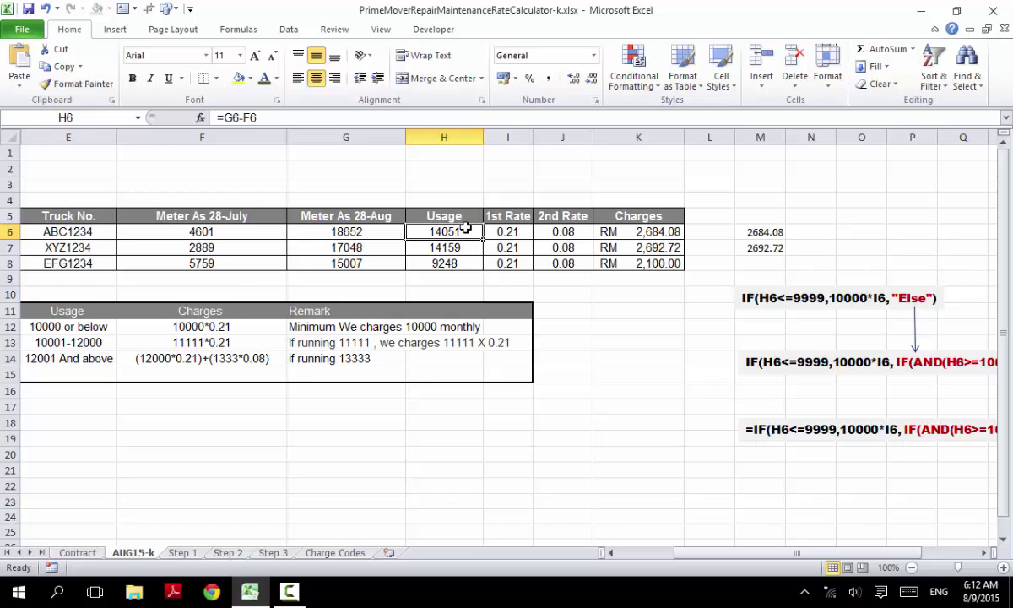
type("11123")
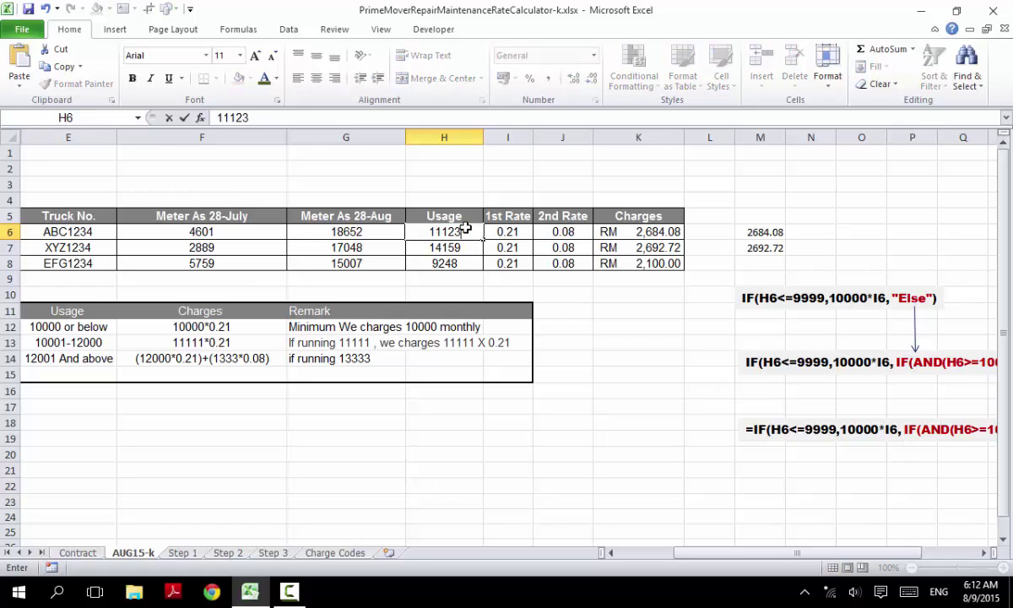
key("Return")
left_click(464, 228)
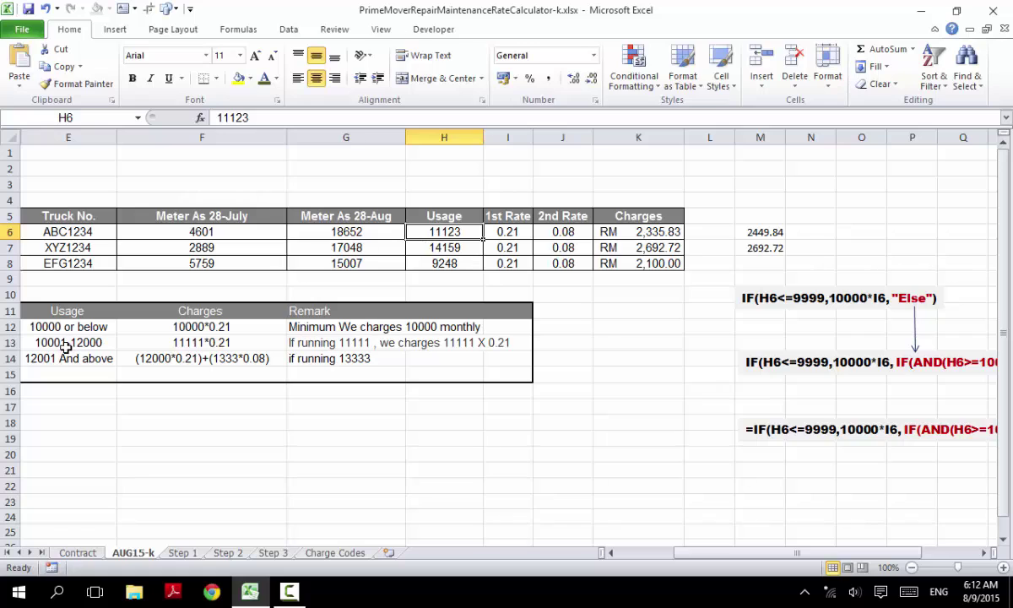
Step: Examine the usage of trucks XYZ1234 and EFG1234 and the Charges formula in cell K6
left_click(411, 247)
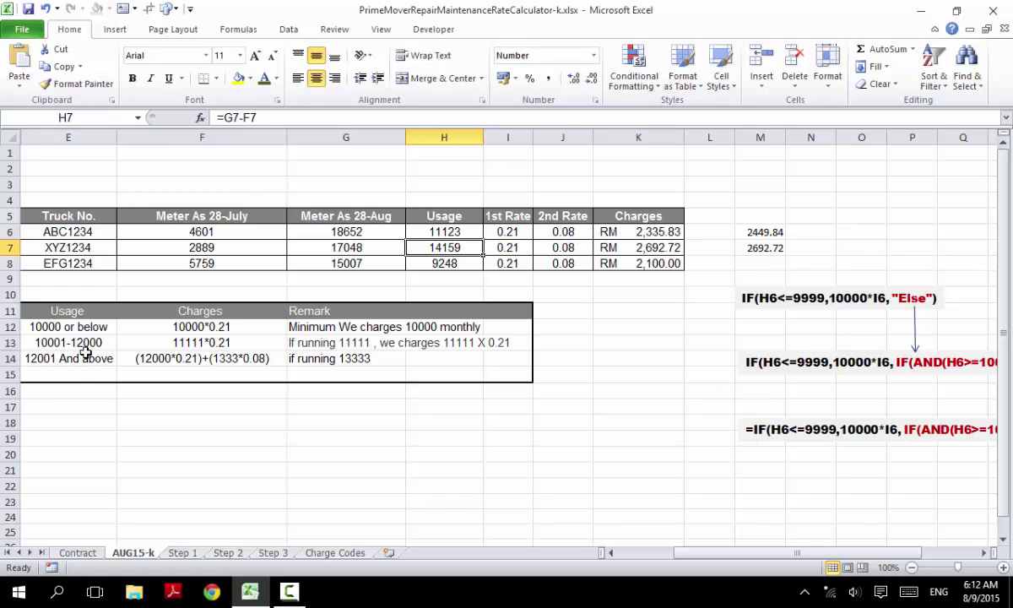
left_click(445, 264)
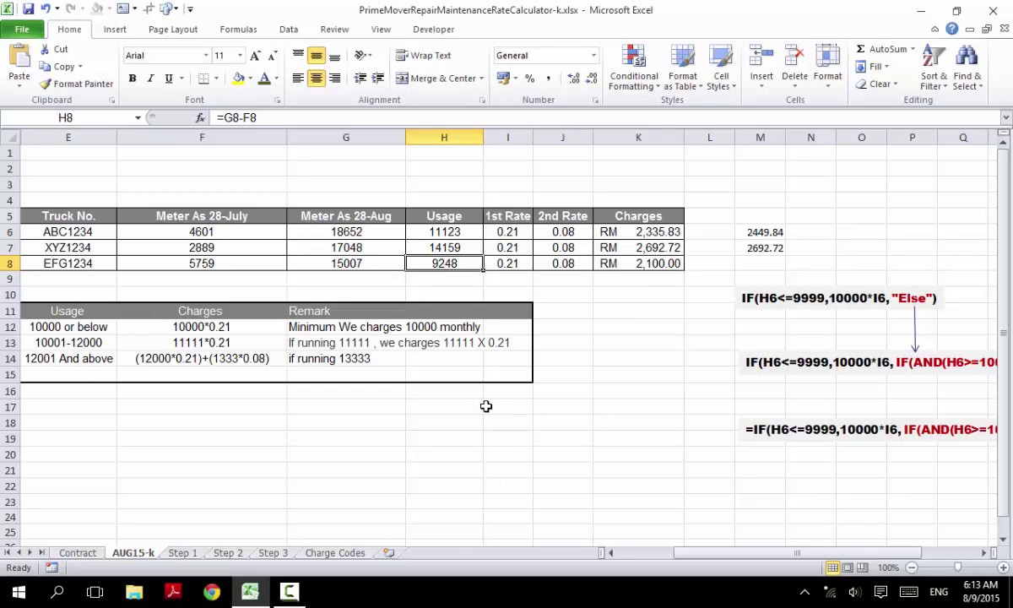
scroll(466, 401, "down", 1)
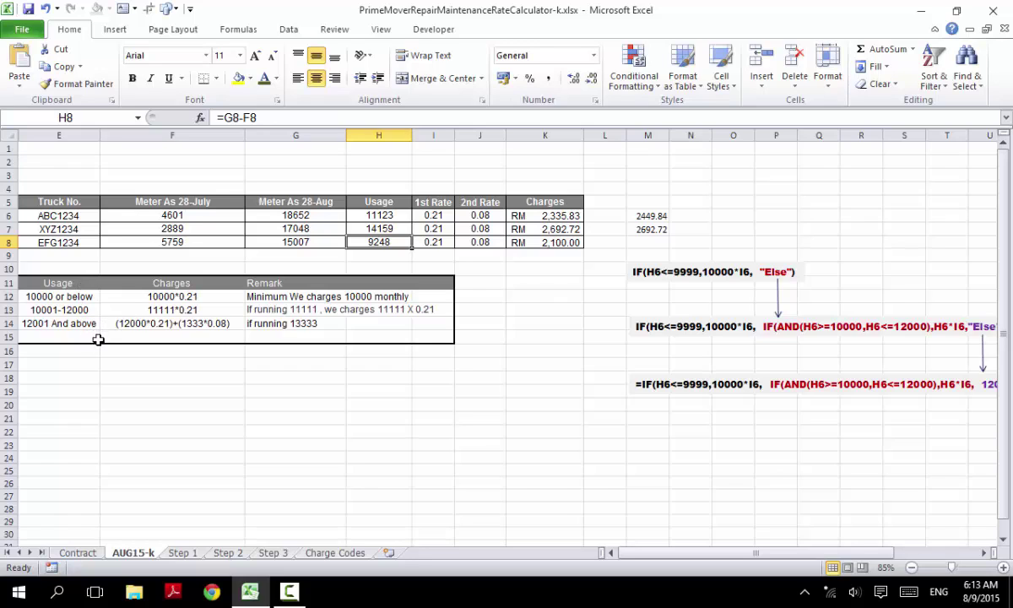
left_click(545, 215)
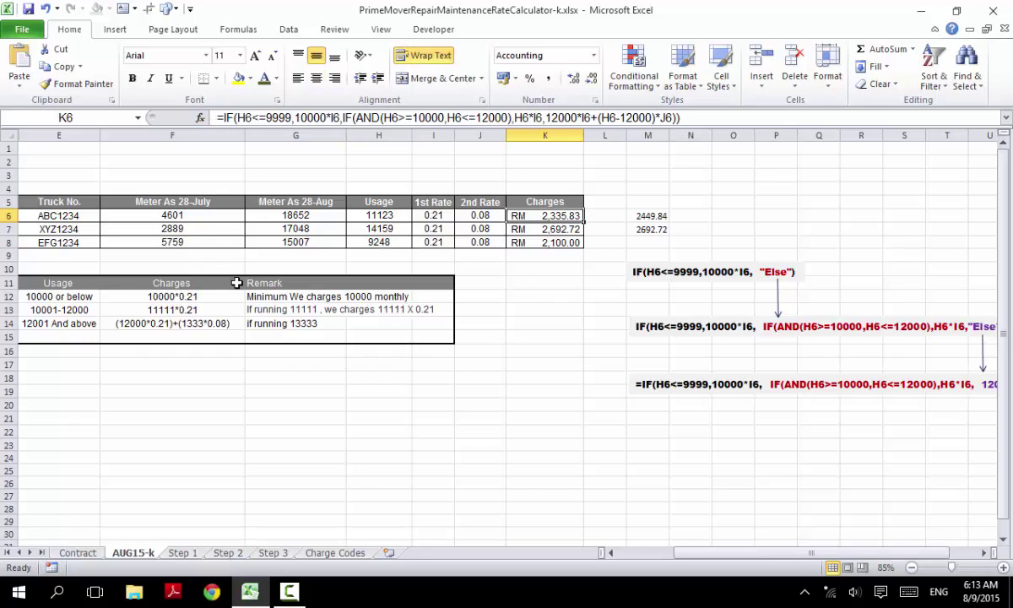
left_click(267, 336)
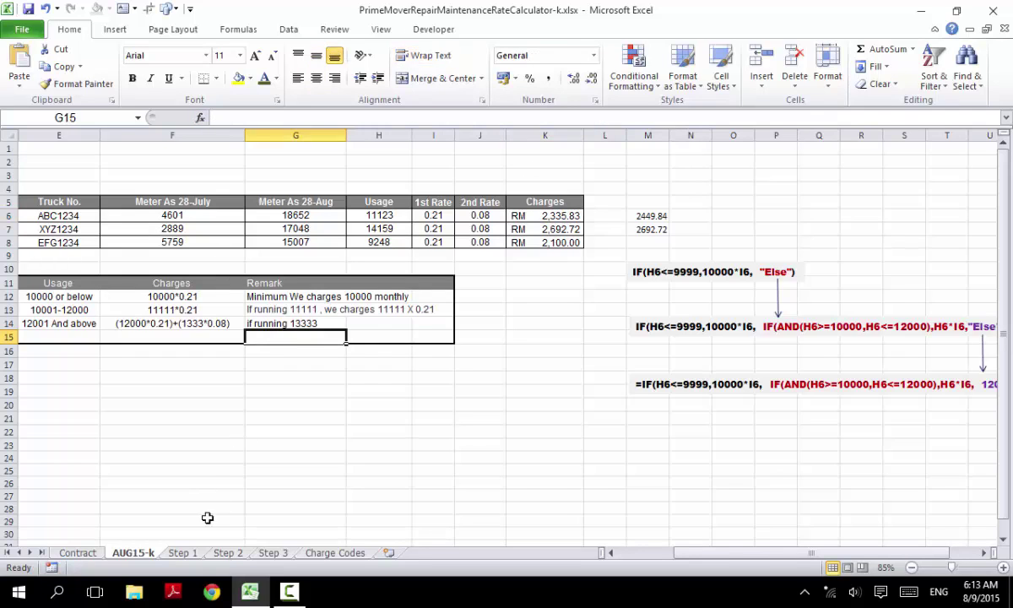
Step: On the Step 1 sheet, change the usage tier in cell E12 to "10000 or below"
left_click(182, 554)
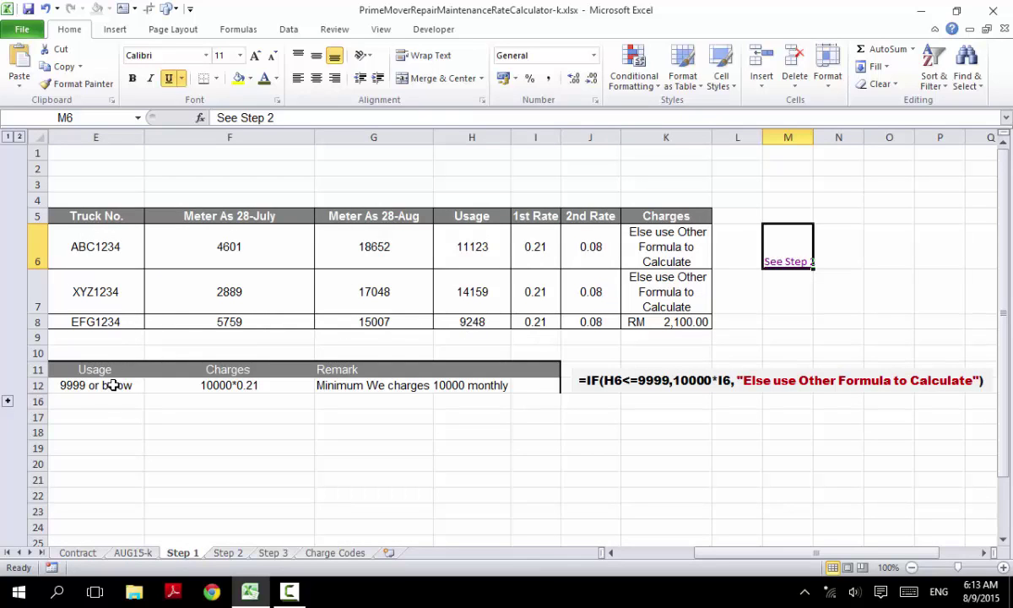
left_click(73, 385)
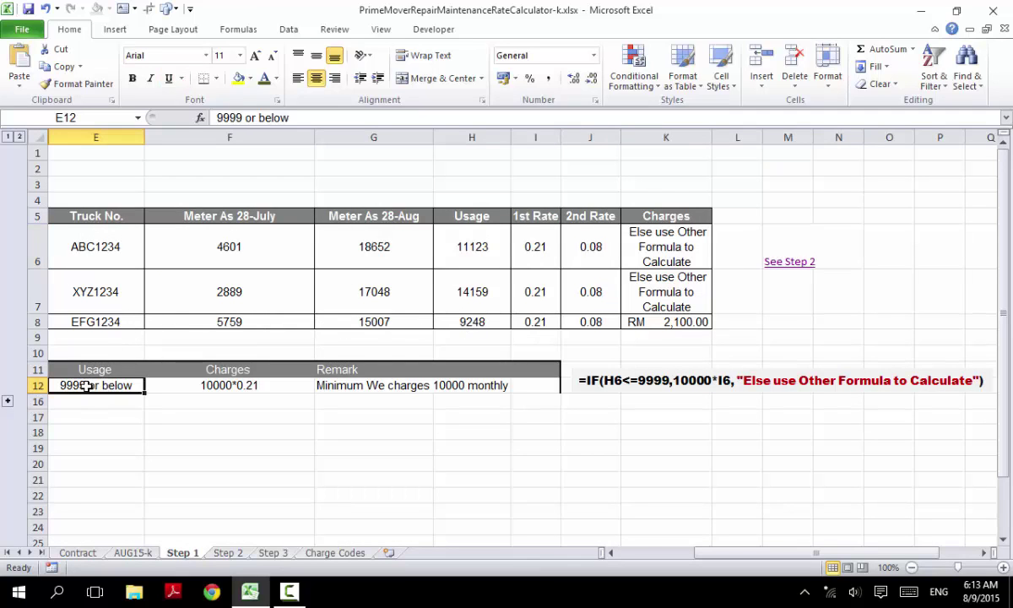
double_click(87, 385)
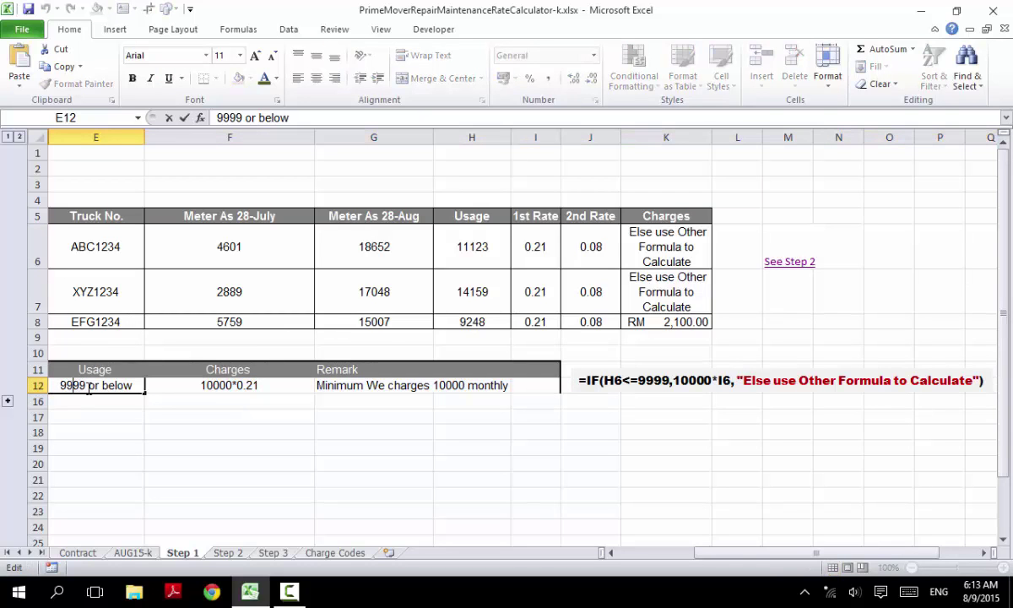
left_click_drag(85, 385, 39, 385)
type("10000")
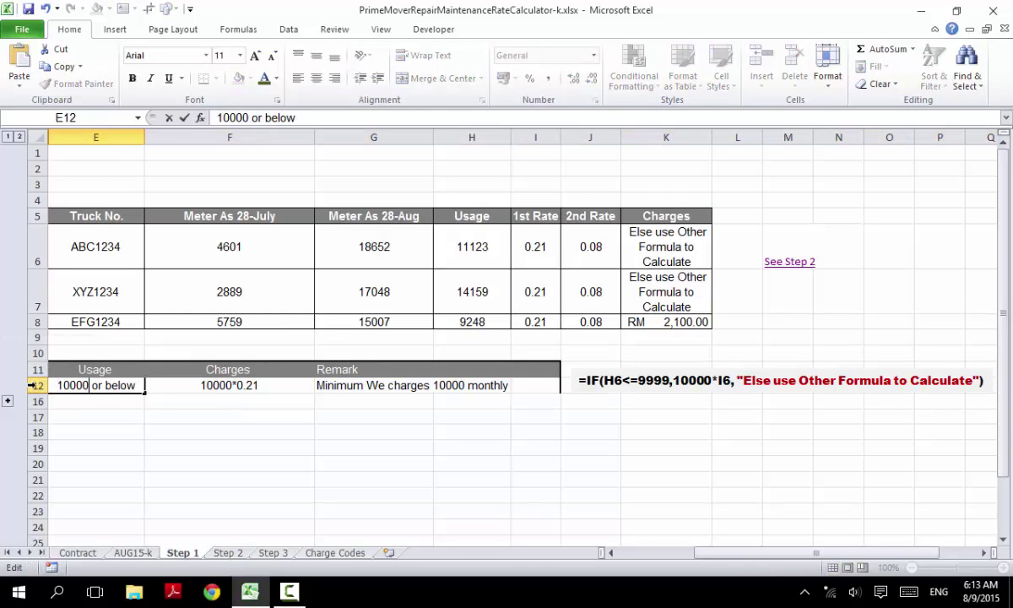
key("Return")
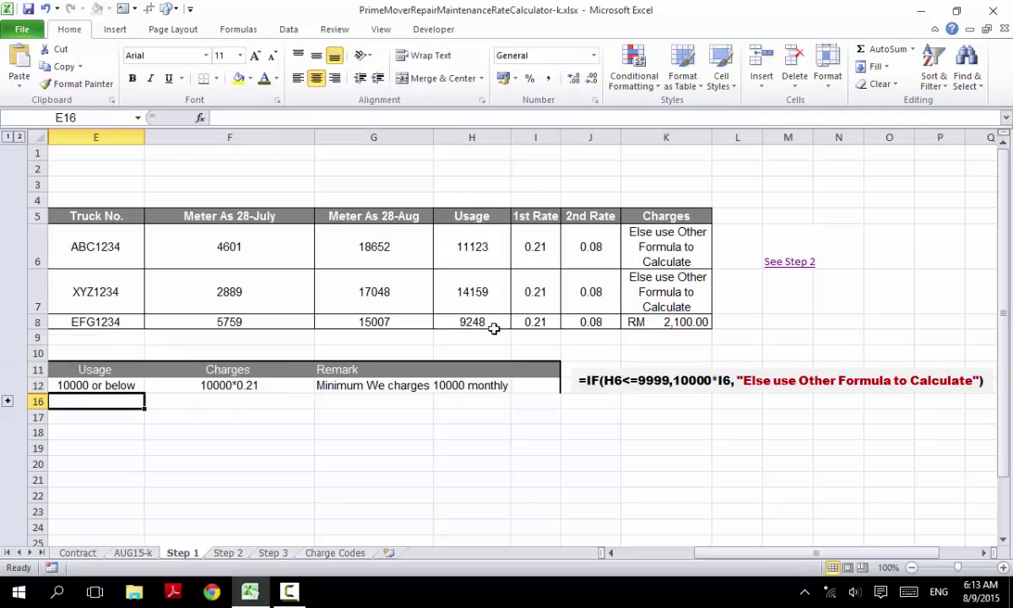
Step: Edit the formula text box beside the tier table so its condition reads H6<=10000, with a space before 10000*I6
left_click_drag(643, 377, 658, 382)
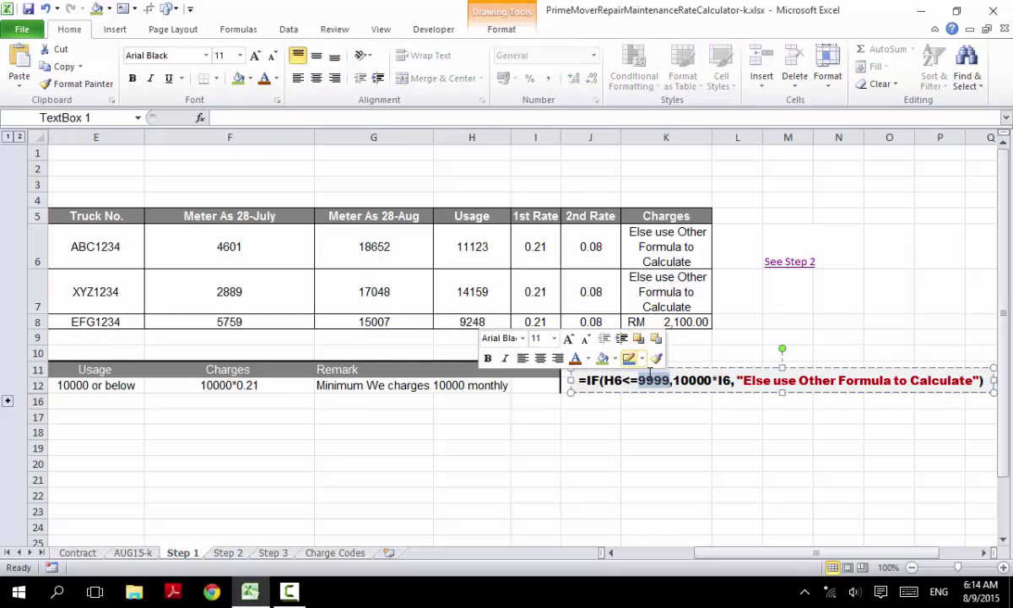
type("10000")
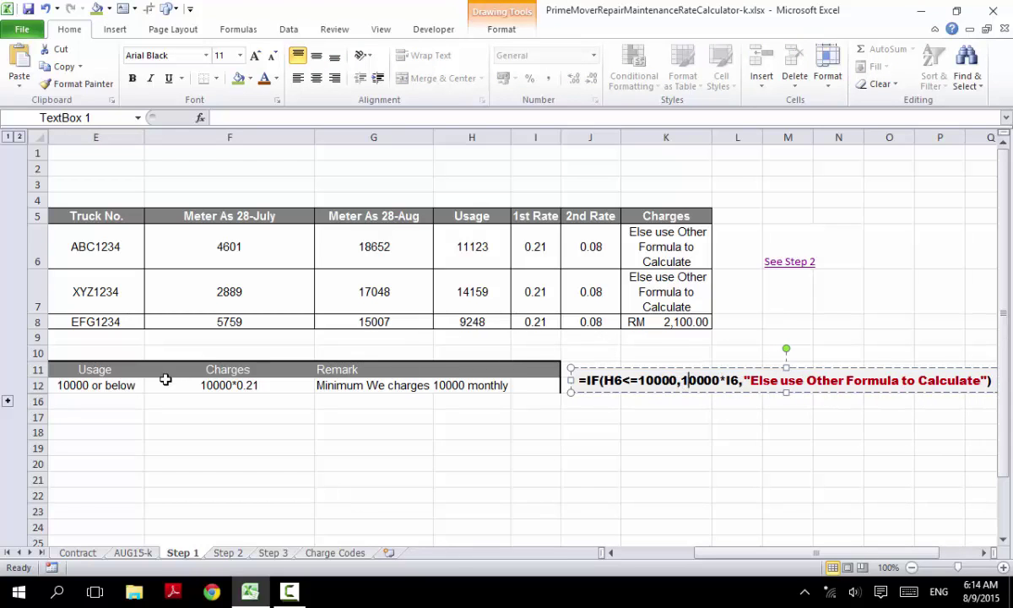
key("Right")
key("Right")
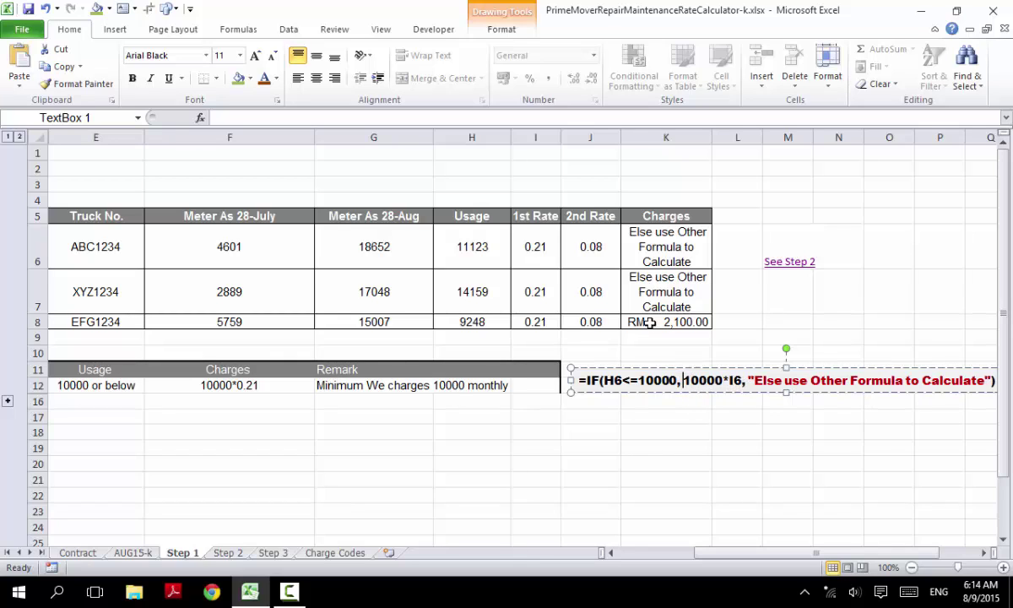
left_click(532, 240)
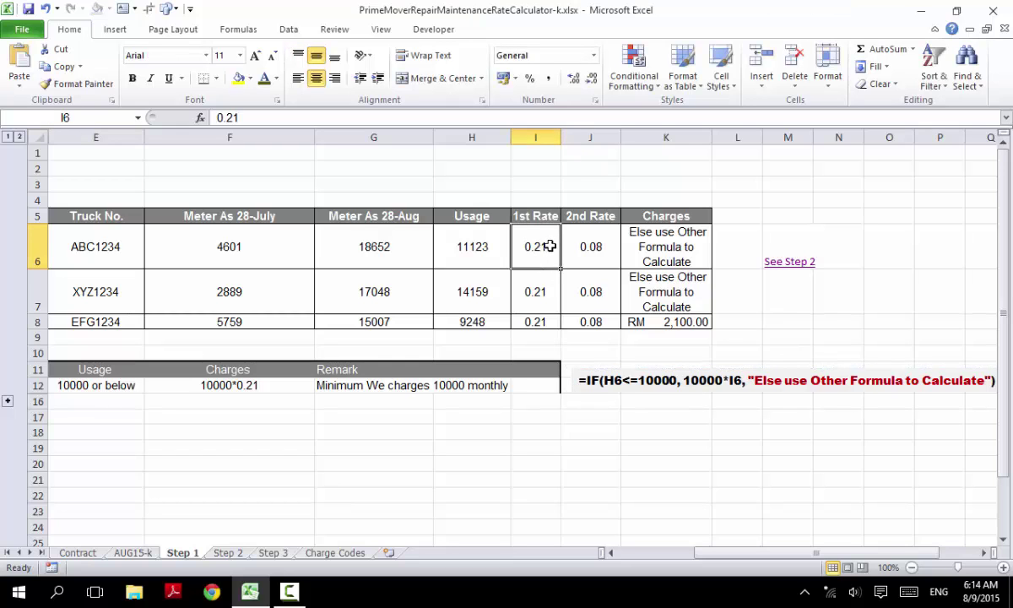
Step: Duplicate the formula text box just below the original and replace I6 with 0.21 in the copy
left_click(731, 379)
double_click(734, 380)
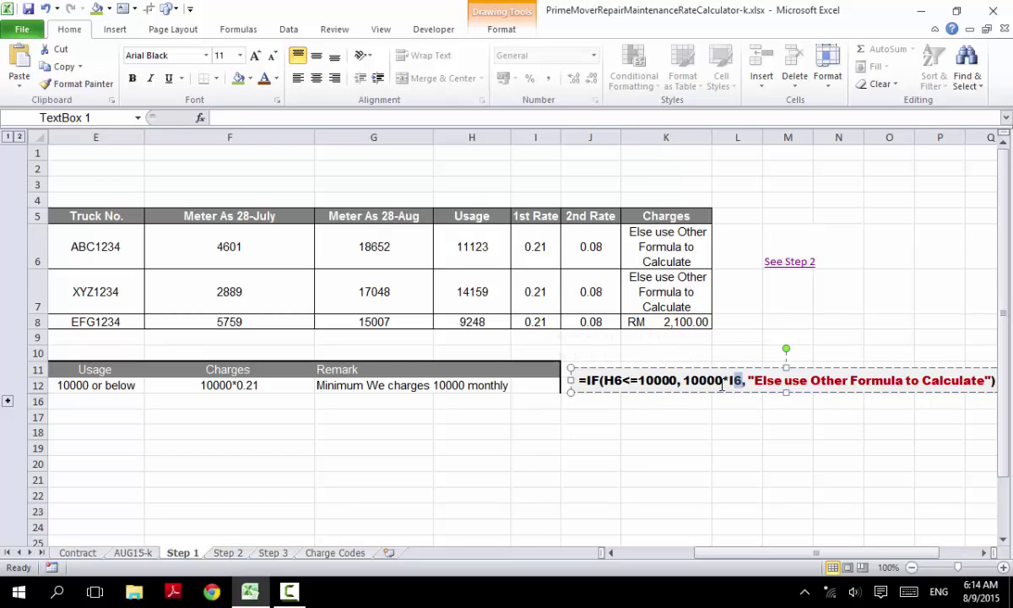
left_click(724, 393)
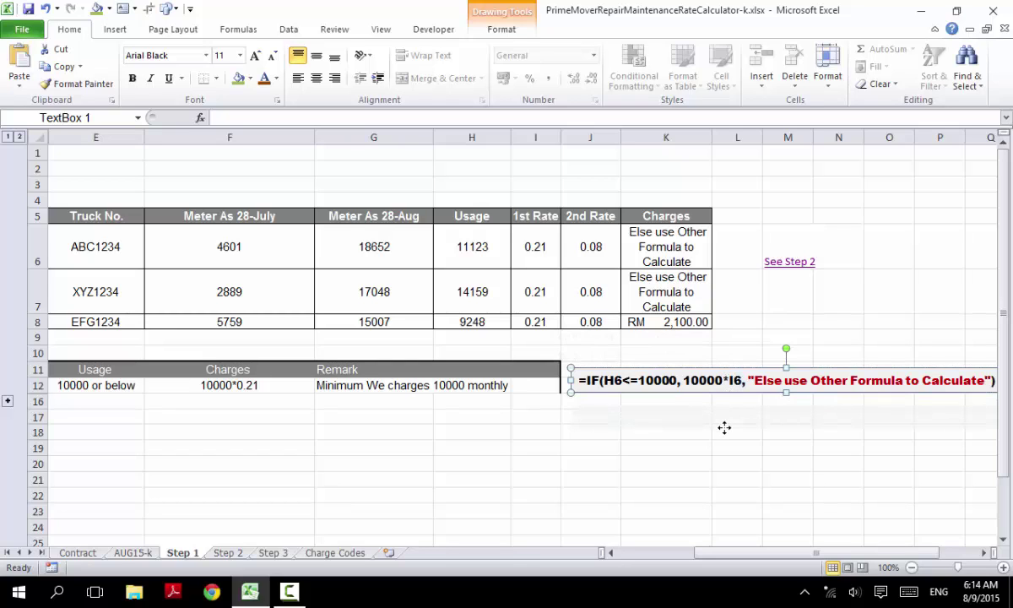
left_click_drag(721, 427, 737, 422)
left_click(730, 417)
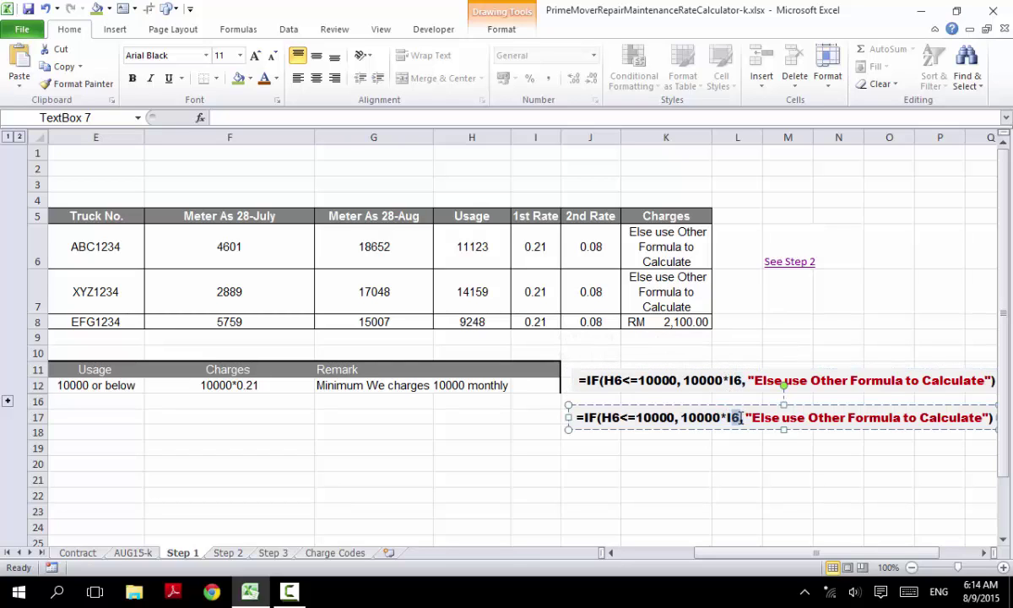
key("BackSpace")
key("BackSpace")
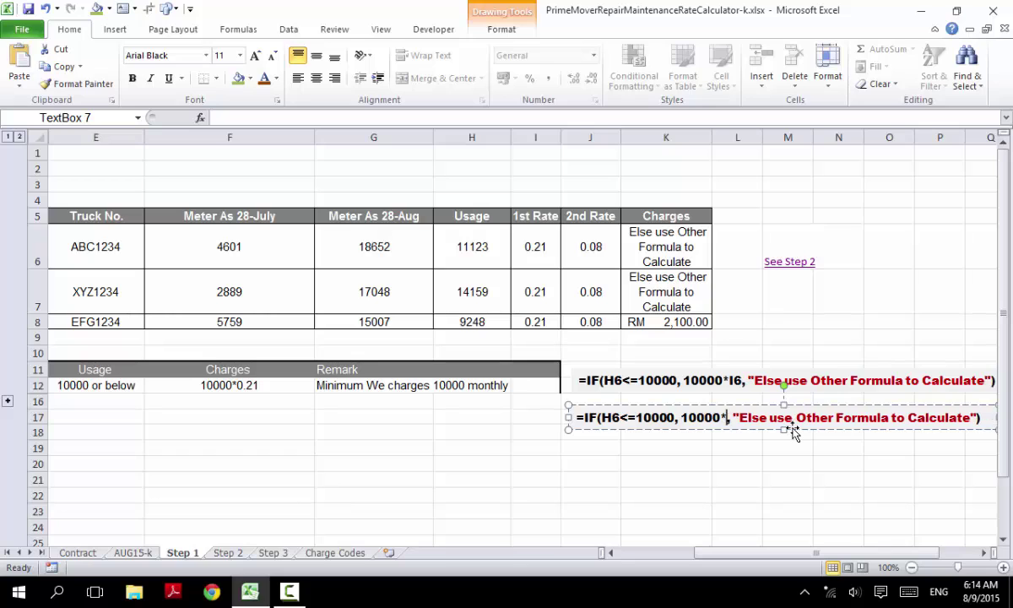
type("0.21")
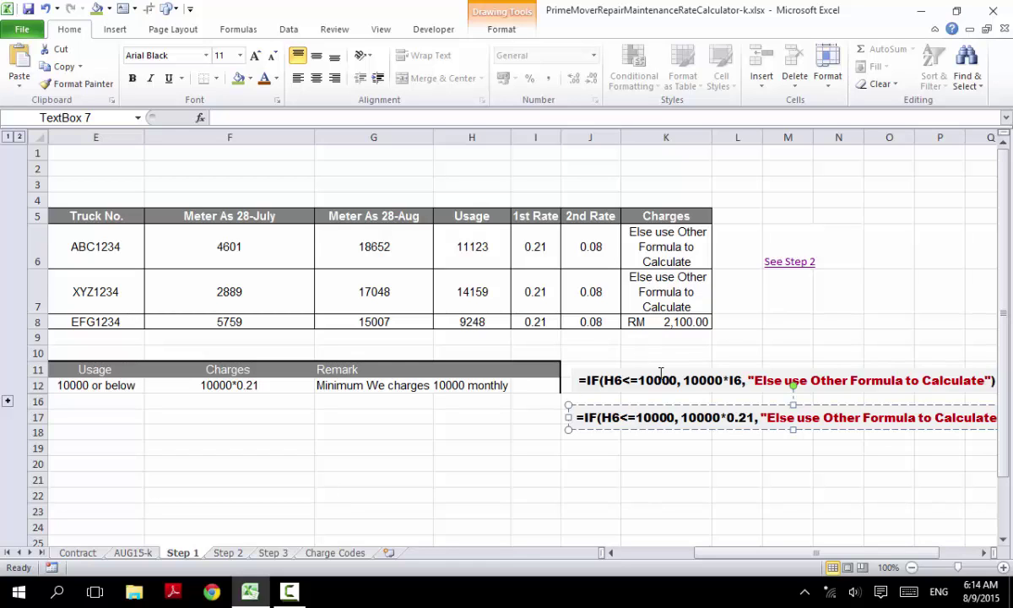
left_click_drag(766, 554, 784, 556)
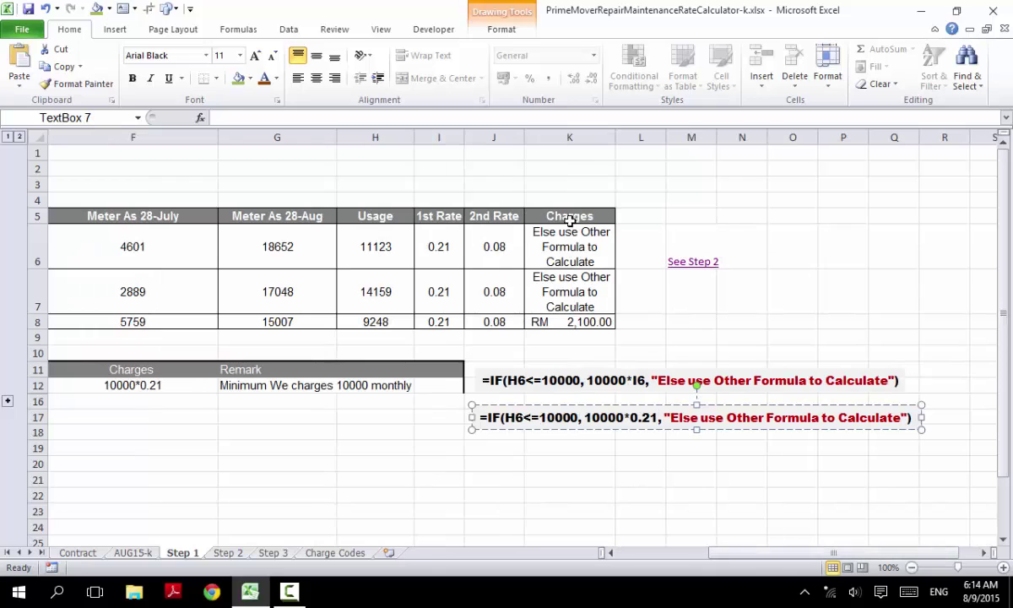
Step: Change the usage threshold in the Charges formula of cell K6 to 10000
left_click(572, 245)
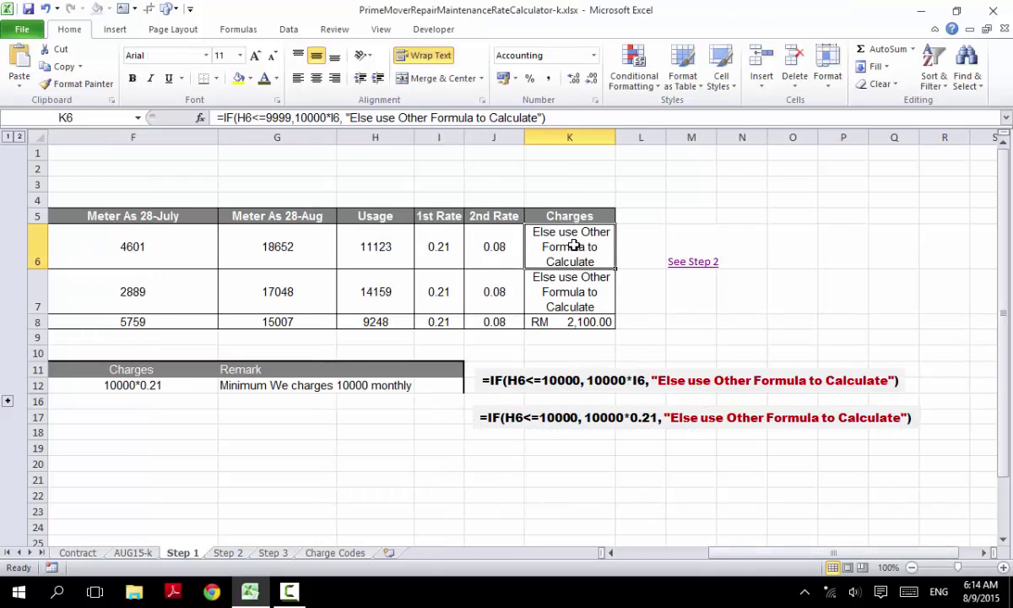
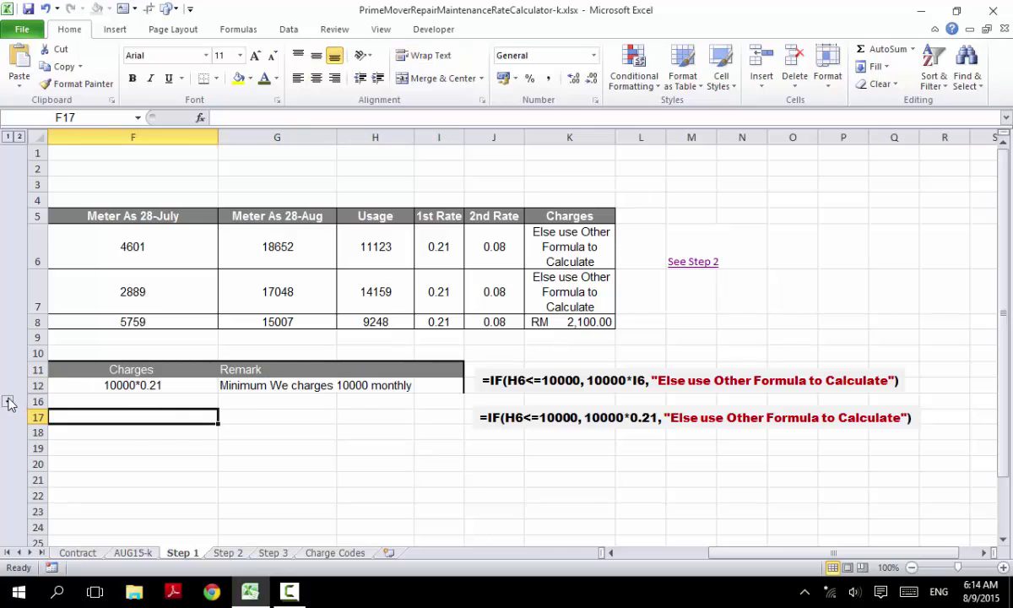
left_click(10, 401)
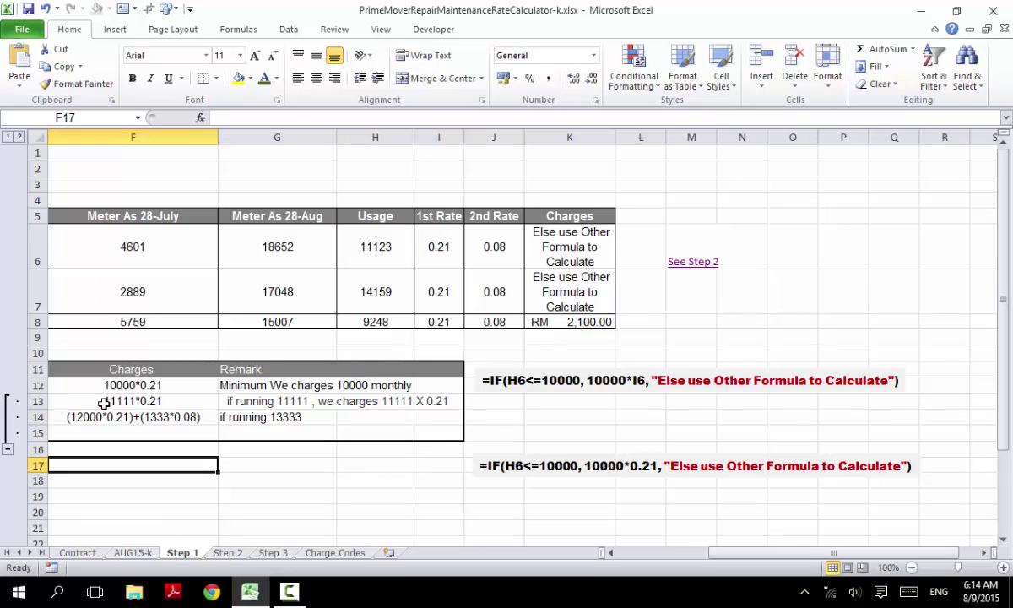
left_click(10, 451)
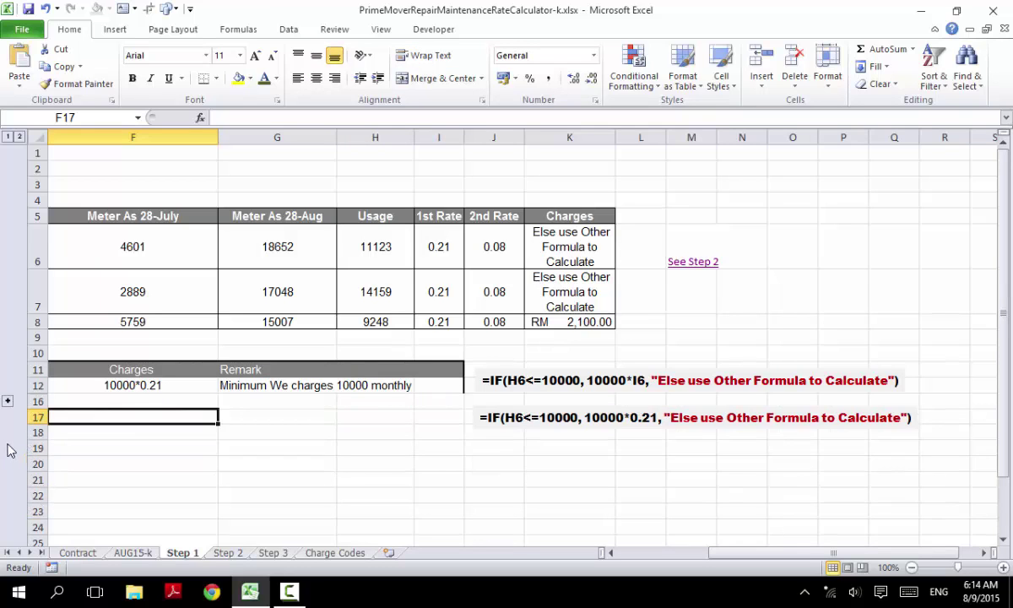
left_click(559, 241)
double_click(559, 241)
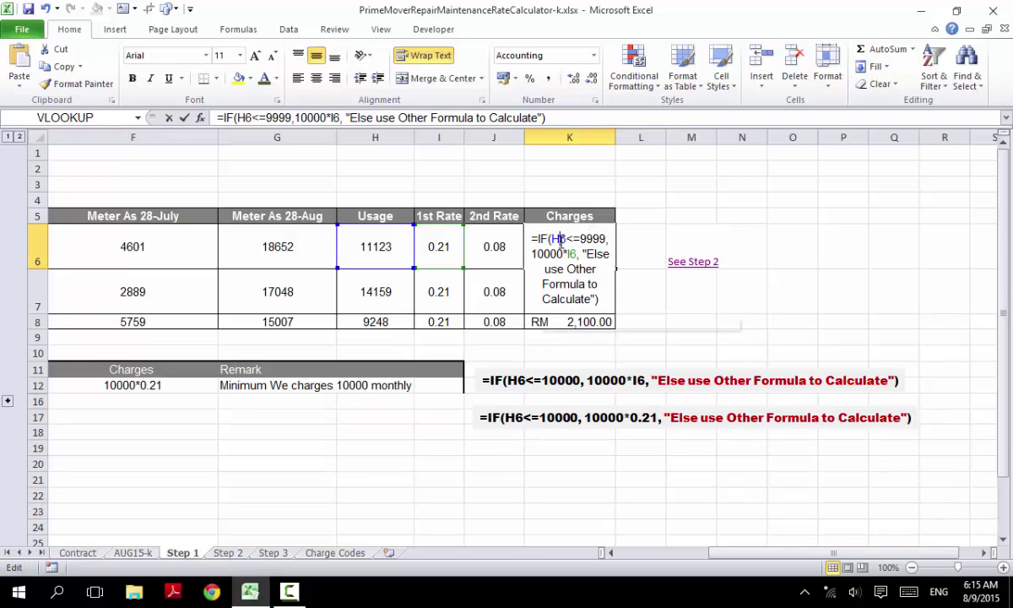
double_click(600, 239)
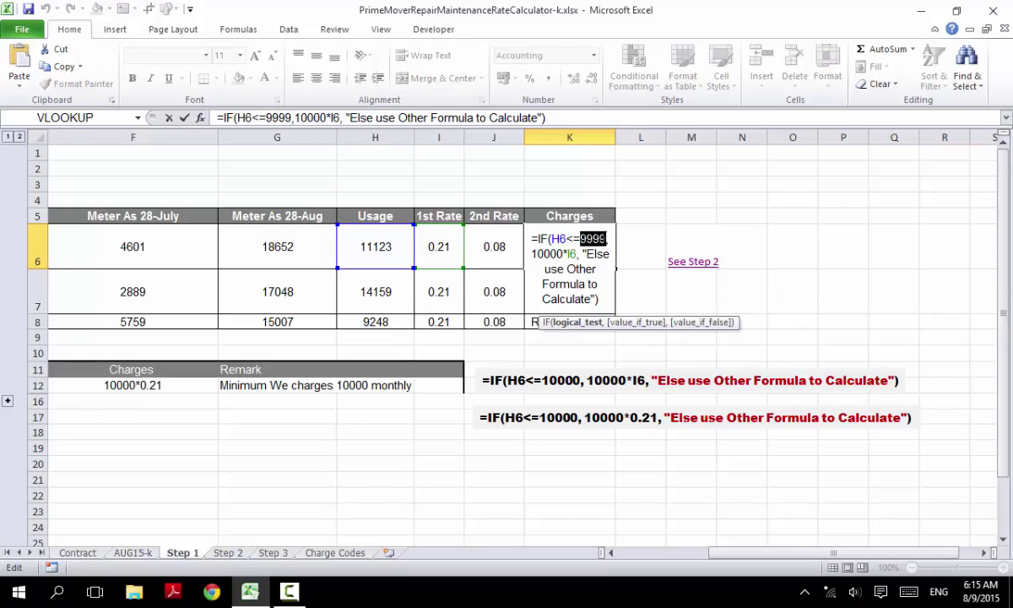
type("10000")
key("Return")
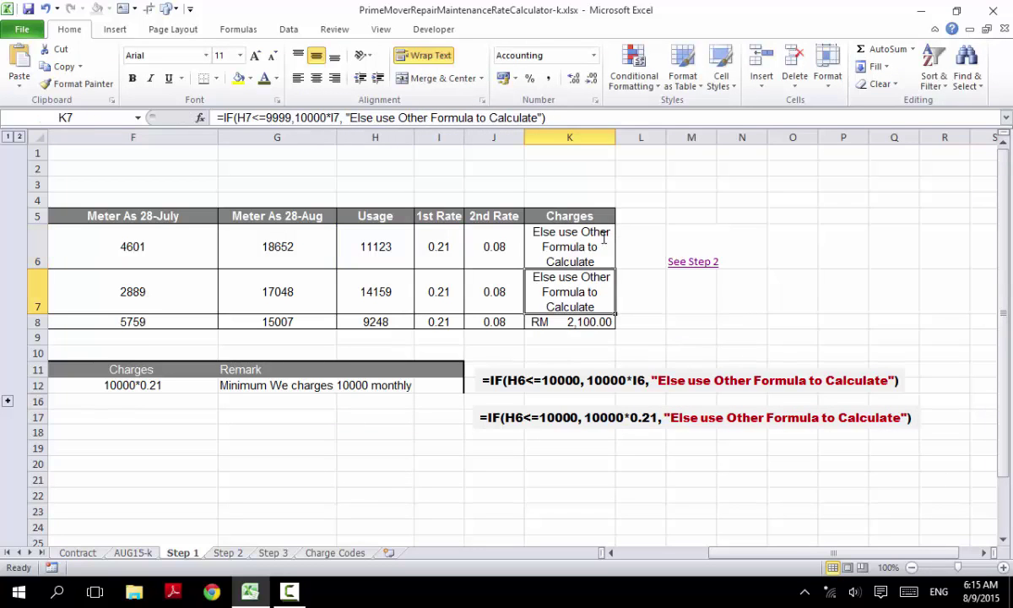
Step: Fill the K6 Charges formula down to cell K8
left_click(603, 236)
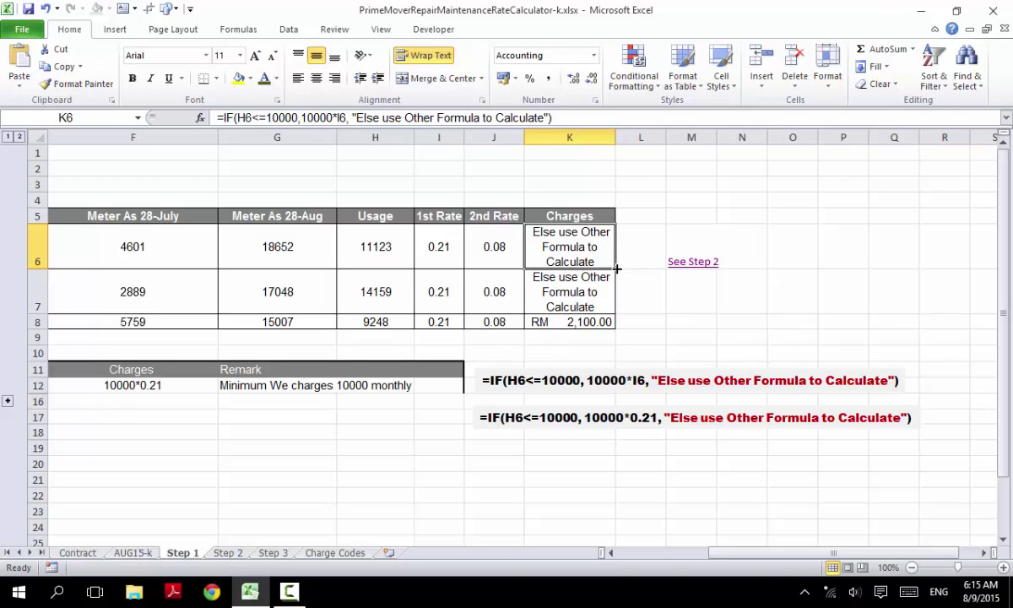
left_click_drag(617, 268, 619, 358)
left_click(558, 346)
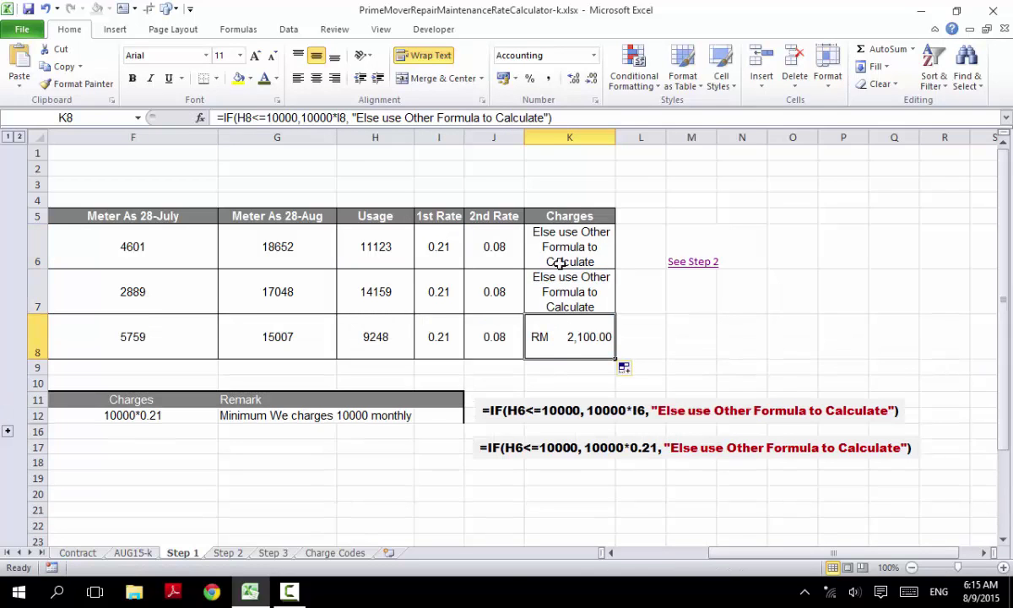
Step: Go to the Step 2 sheet and move the green AND formula text box above the Charges column
left_click(697, 264)
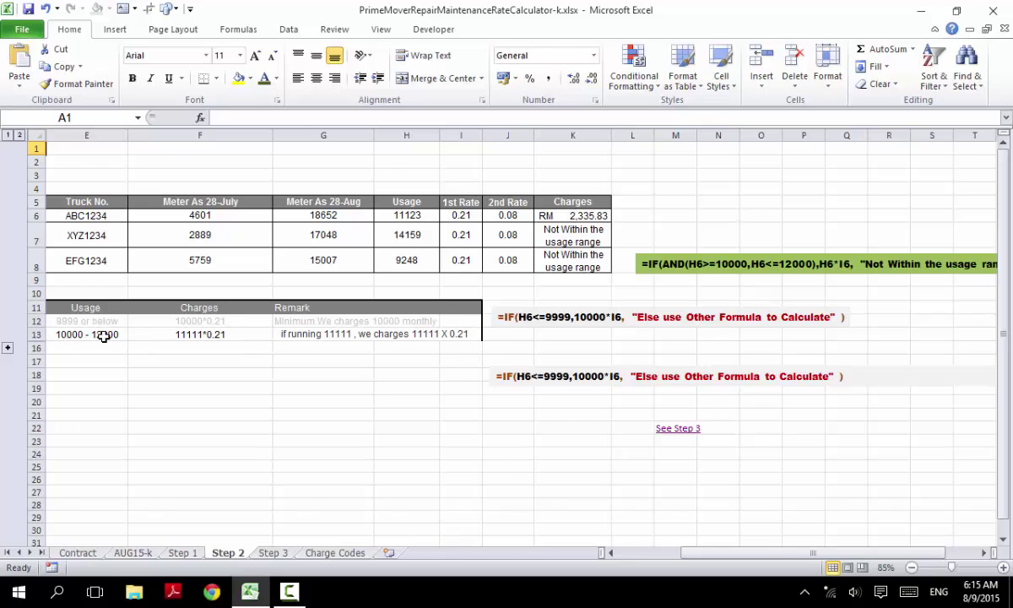
left_click(687, 254)
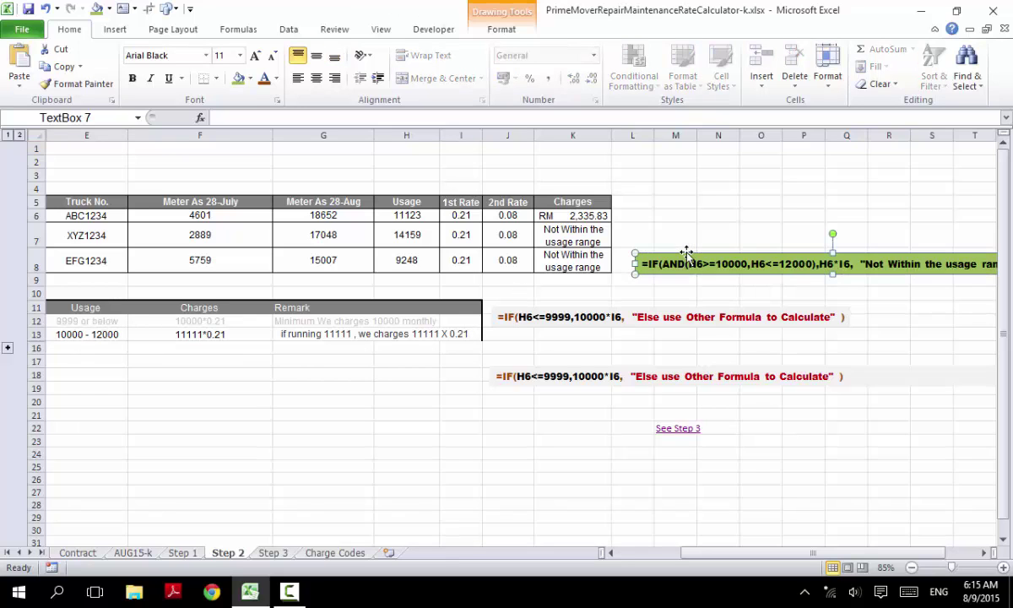
left_click_drag(687, 255, 579, 161)
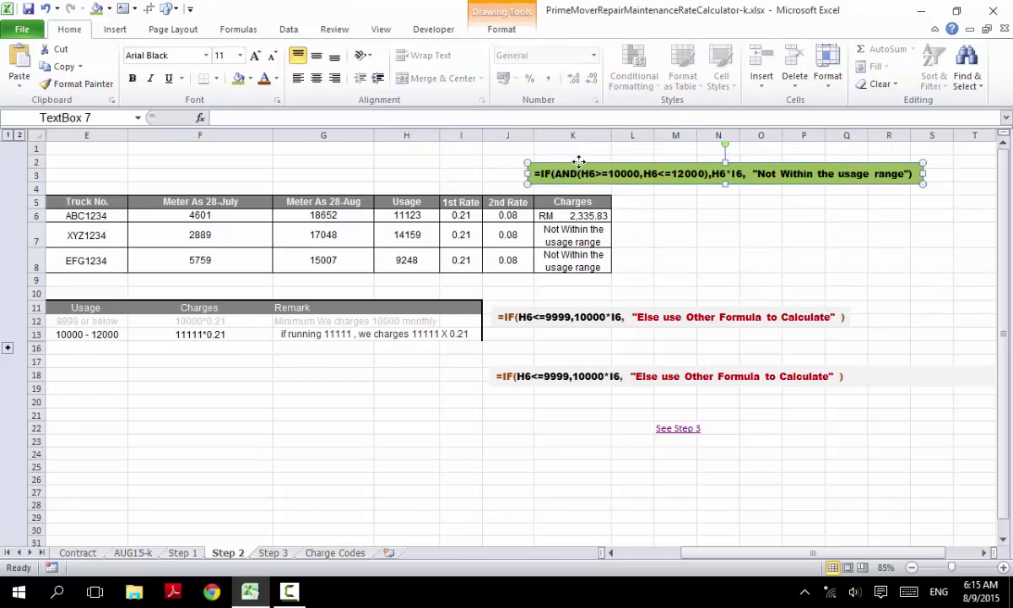
Step: Add spaces before H6*I6 and before H6<=12000 in the green formula text box
left_click(552, 214)
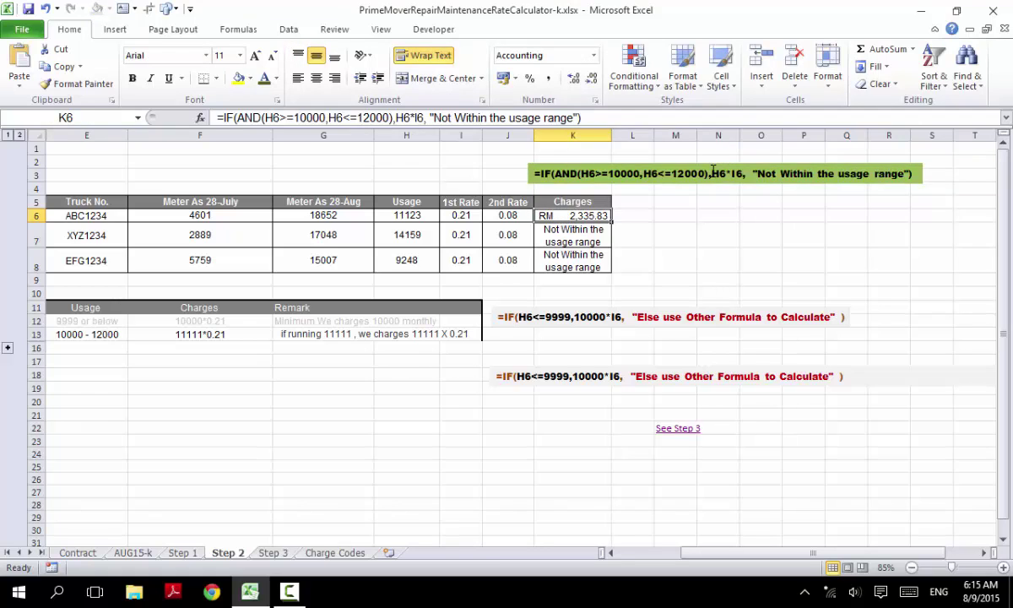
left_click(713, 173)
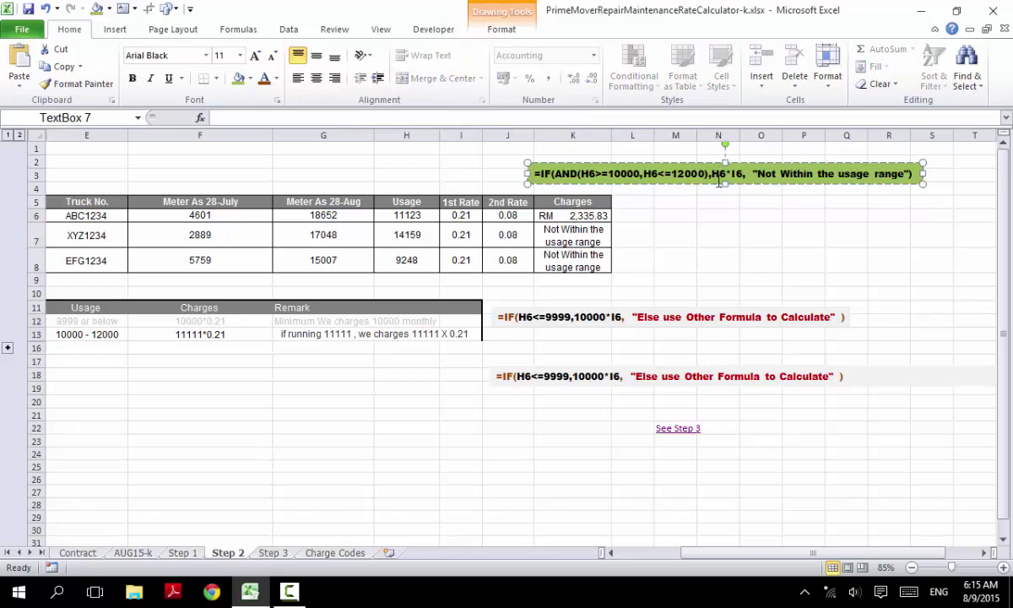
left_click(564, 213)
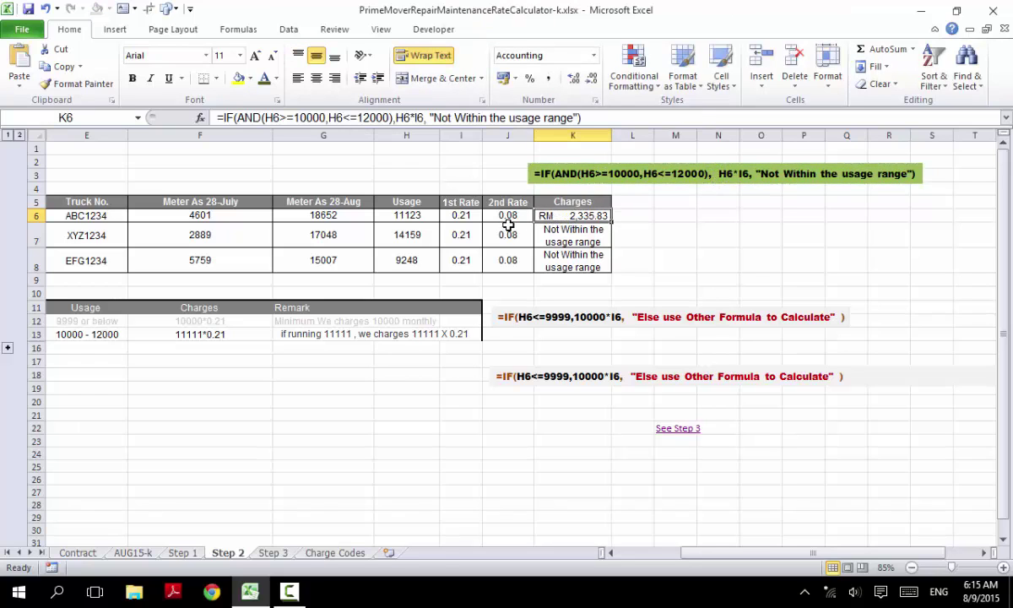
left_click(637, 173)
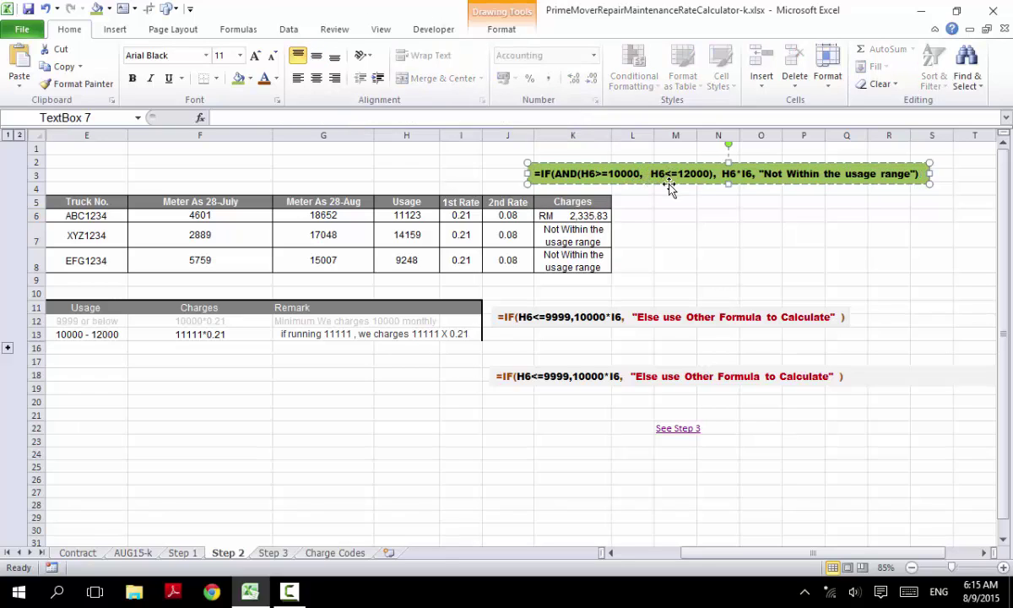
left_click(589, 216)
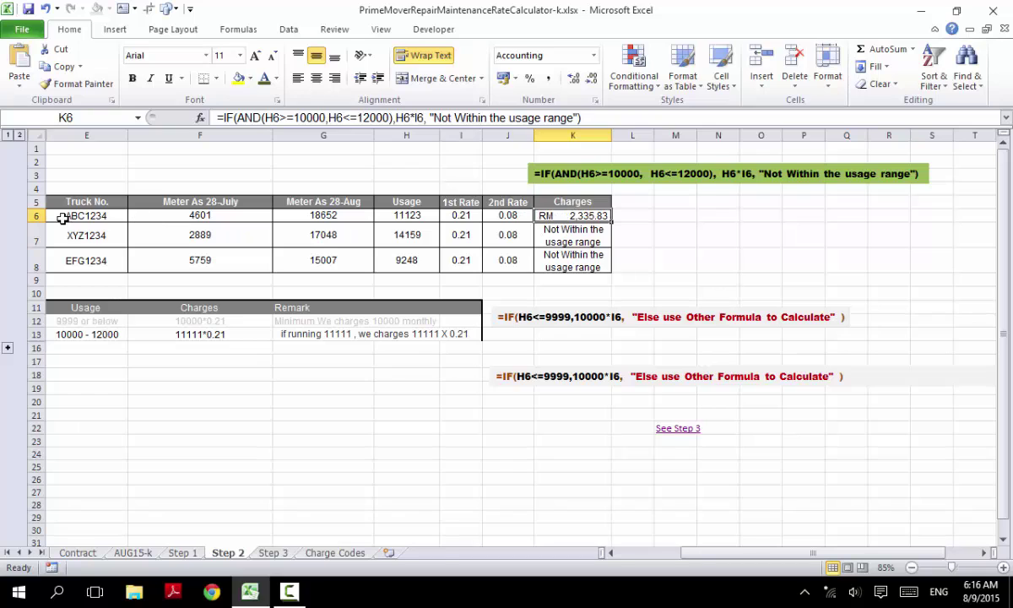
Step: Examine the row of truck ABC1234 and the Charges results in cells K6 to K8
left_click_drag(59, 216, 567, 217)
left_click(567, 217)
left_click_drag(571, 235, 562, 265)
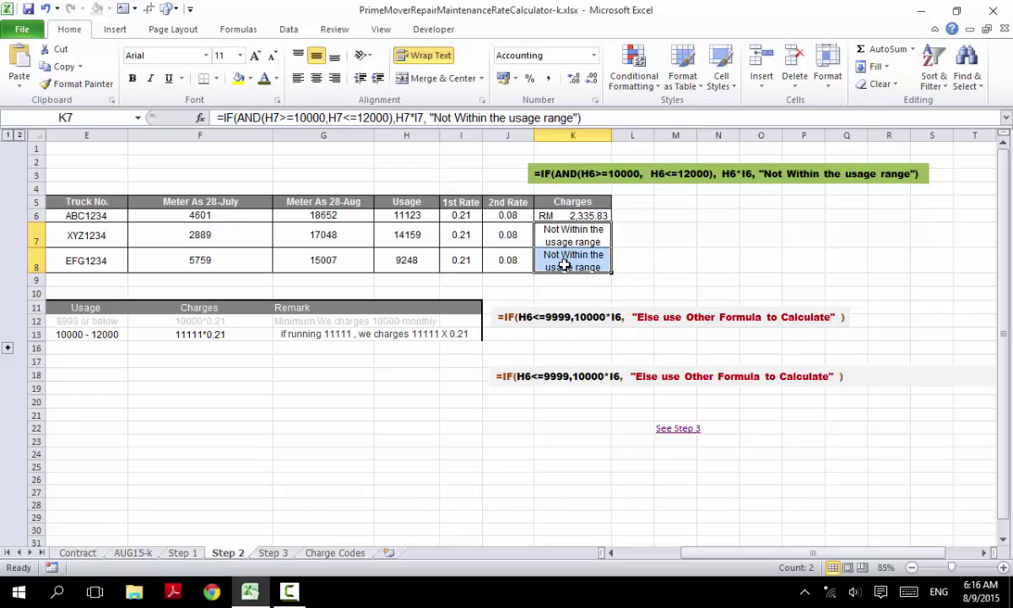
Step: Change the condition to H6<=10000 in both IF formula text boxes, beside and below the tier table
left_click(530, 324)
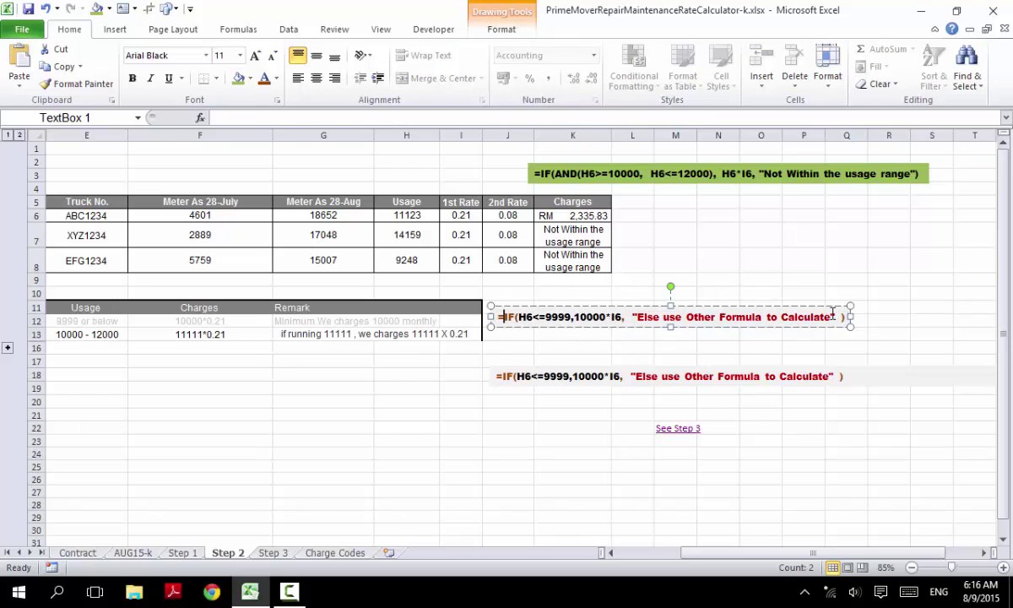
left_click_drag(838, 317, 634, 321)
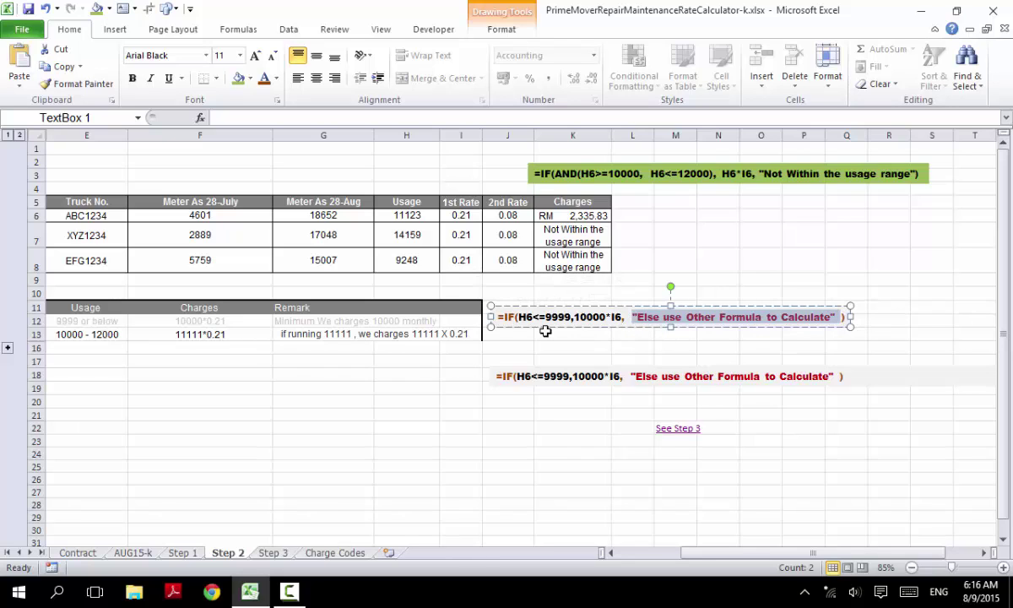
left_click_drag(545, 319, 570, 318)
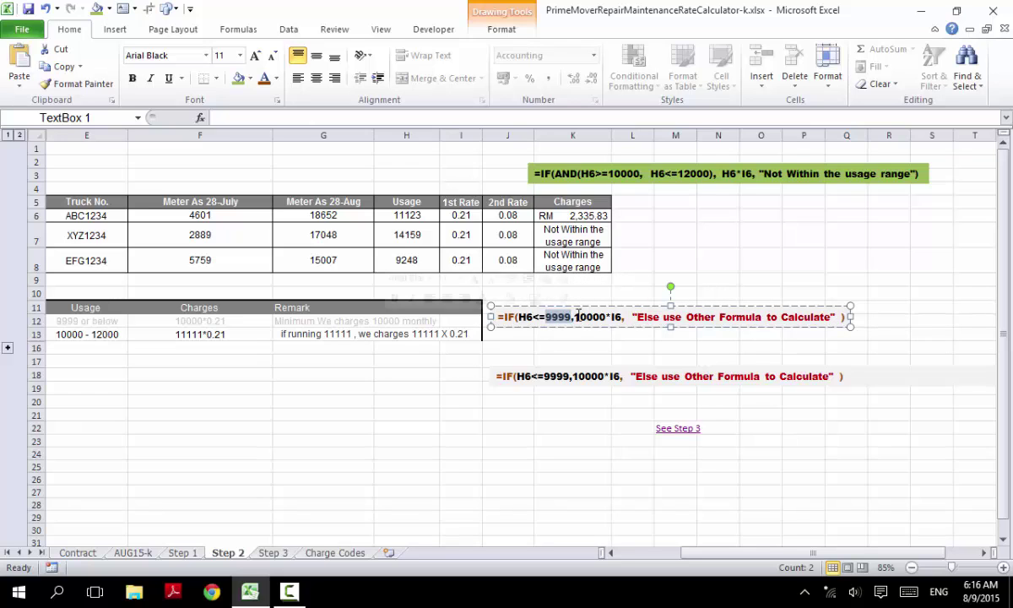
type("10000")
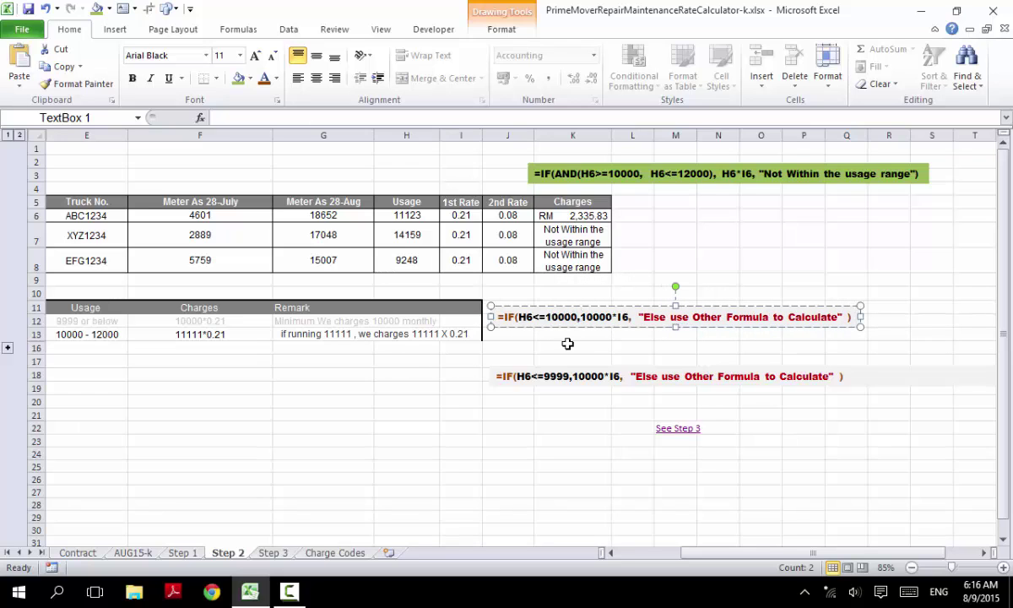
left_click(546, 376)
left_click_drag(544, 376, 568, 376)
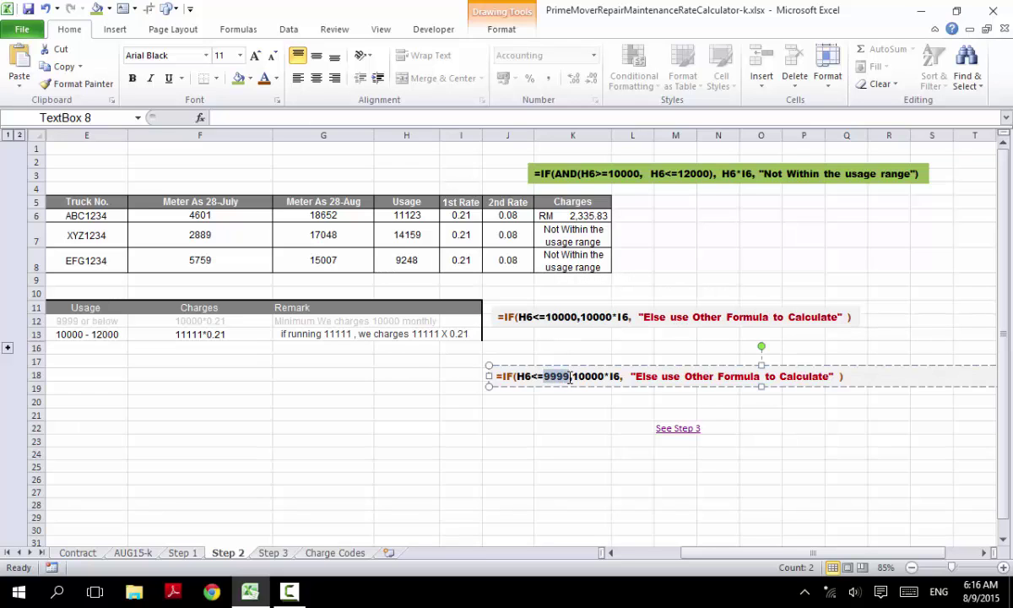
type("10000")
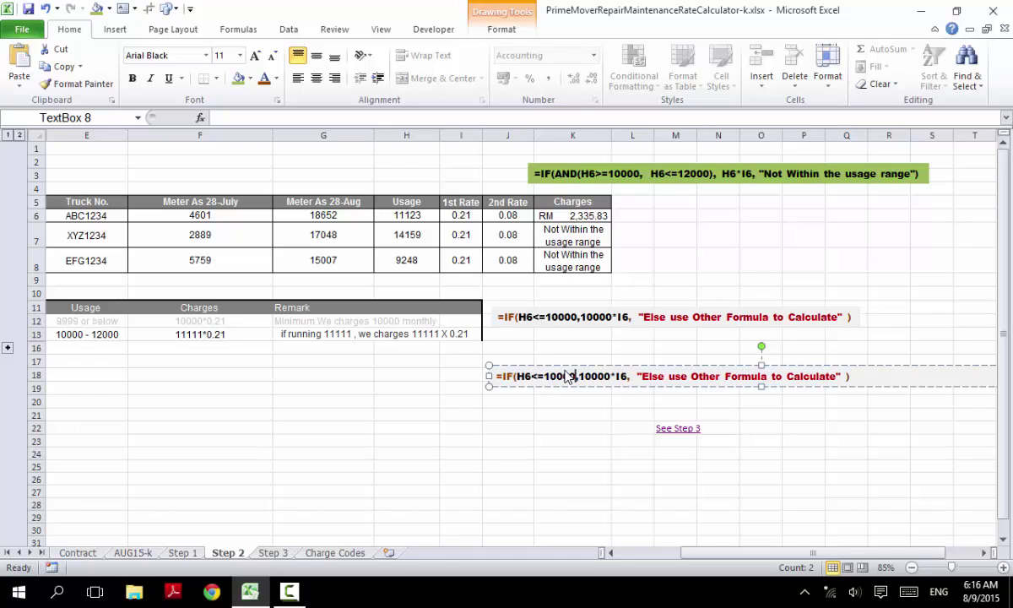
left_click(539, 233)
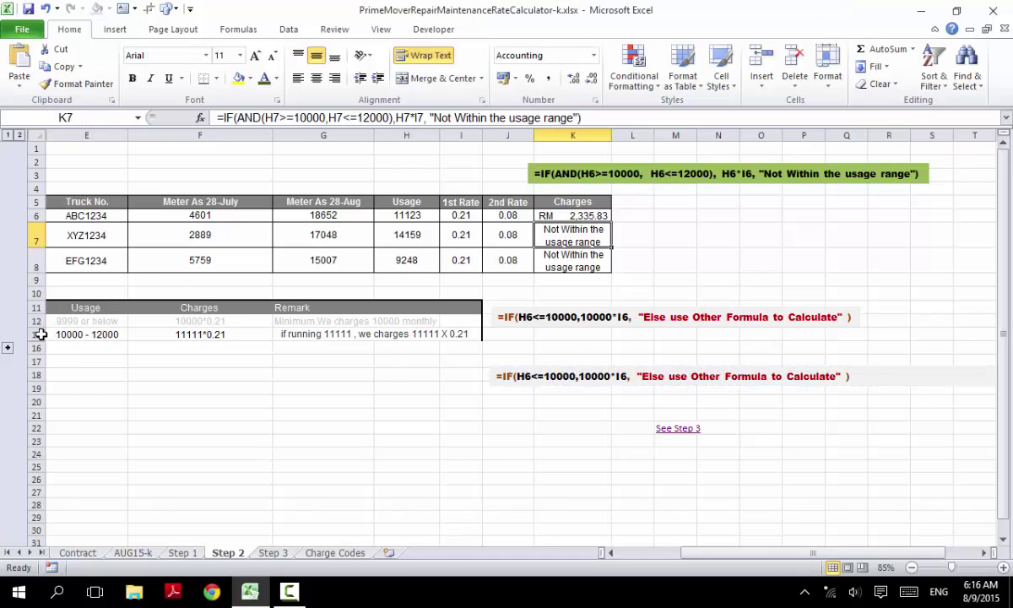
Step: Expand the grouped rows under the tier table to review the "12001 And above" tier, and collapse them again
left_click(7, 347)
left_click(76, 335)
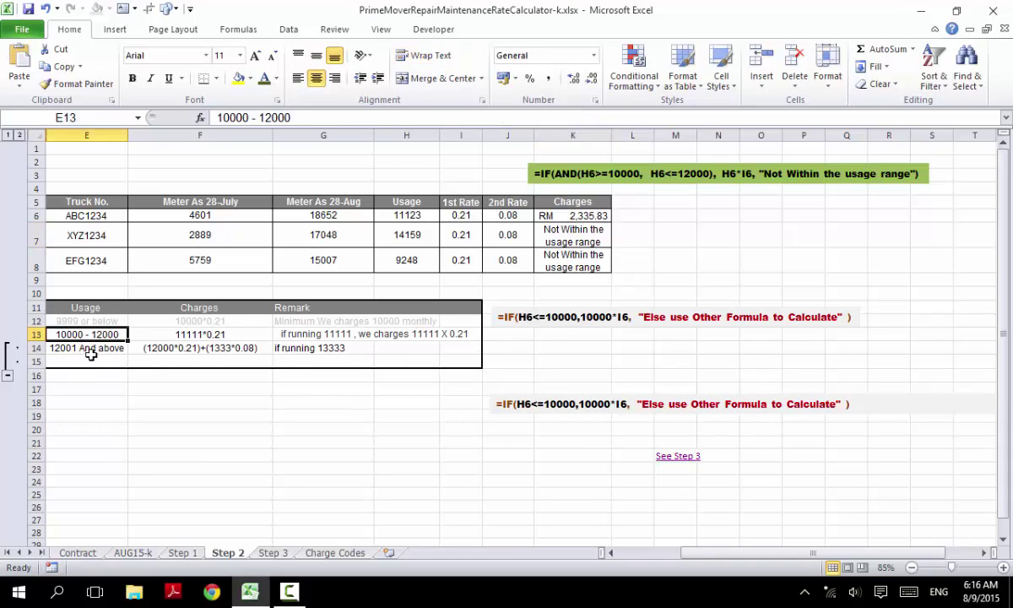
left_click(8, 373)
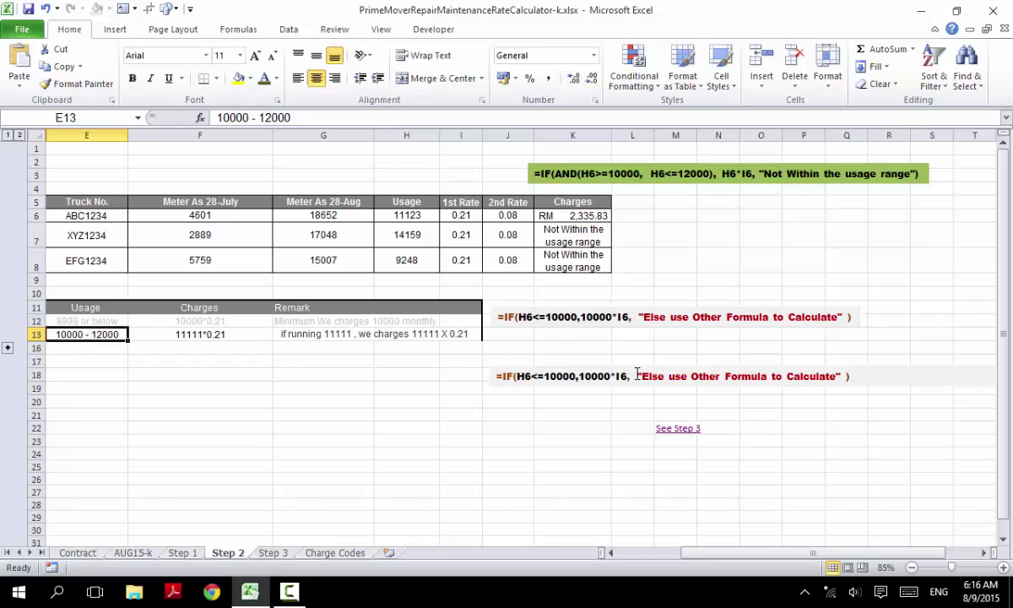
Step: Add spaces before the closing parenthesis in the lower IF formula text box and place the green AND formula box over its red message
left_click(568, 166)
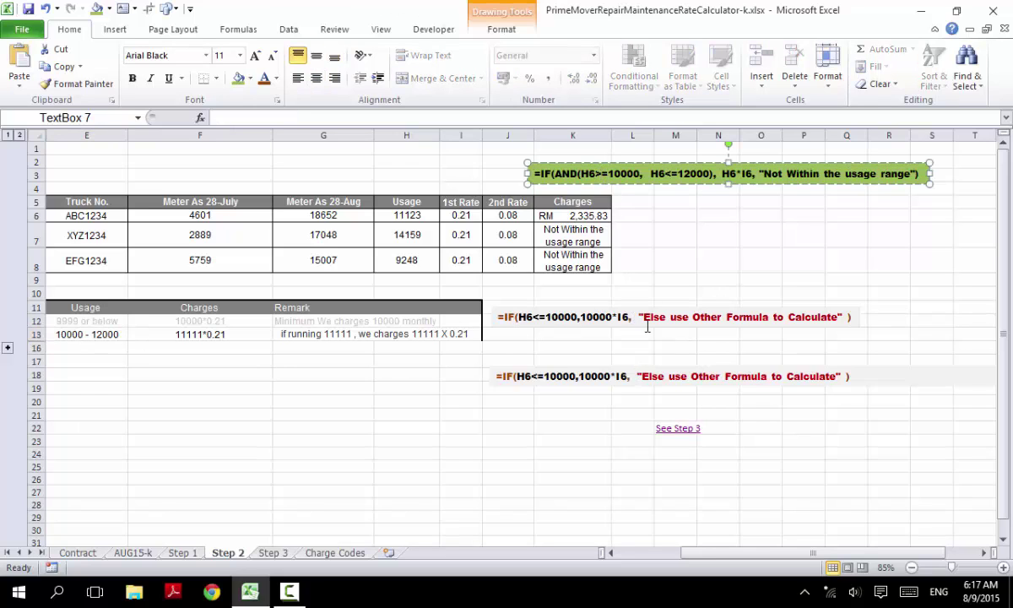
mouse_move(663, 185)
left_mouse_down()
mouse_move(739, 378)
mouse_move(764, 386)
mouse_move(656, 186)
left_mouse_up()
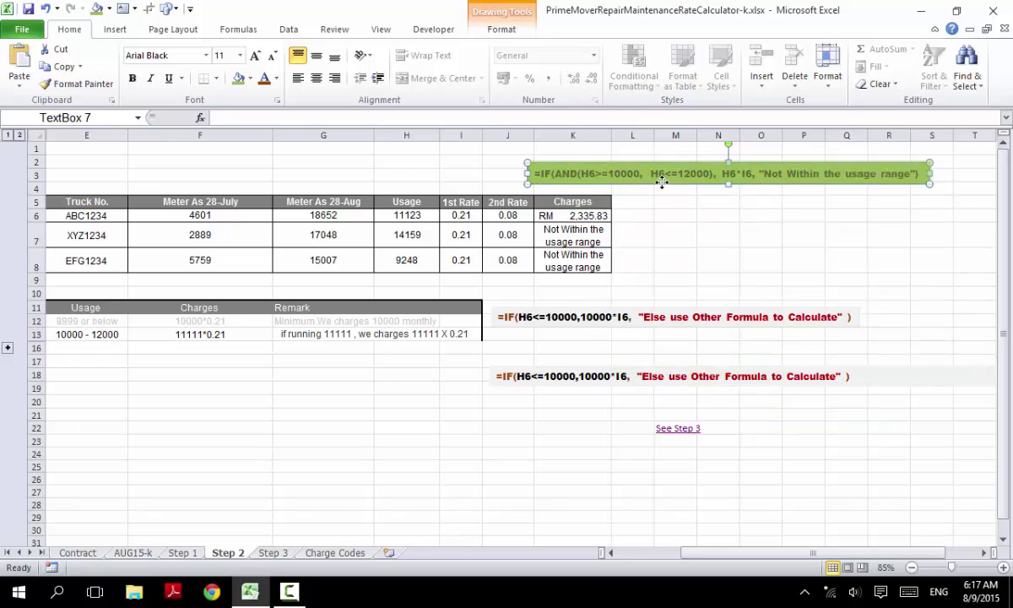
left_click(844, 377)
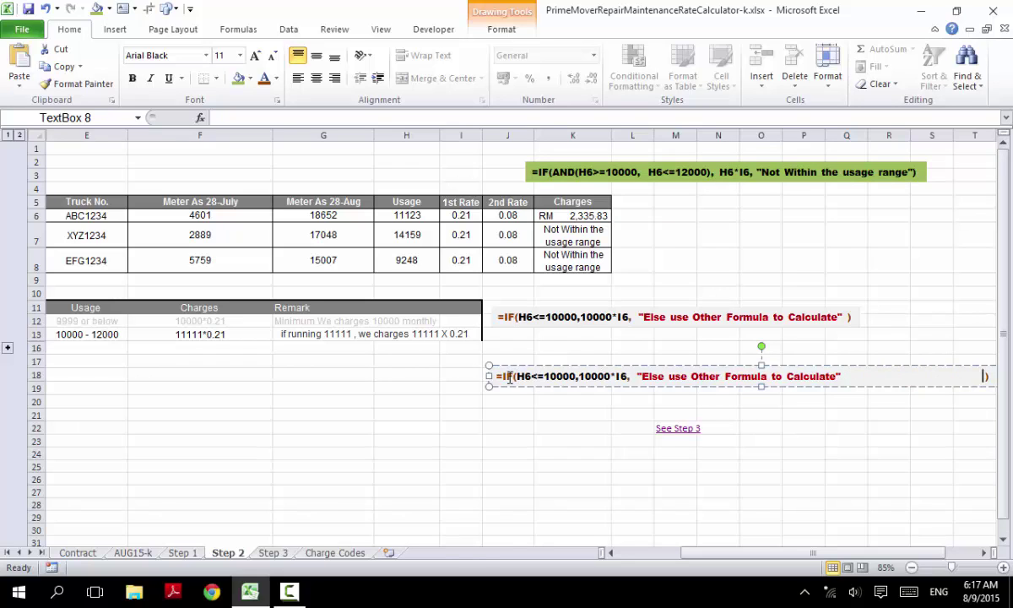
left_click(550, 158)
left_click_drag(550, 159, 690, 368)
scroll(580, 433, "down", 1)
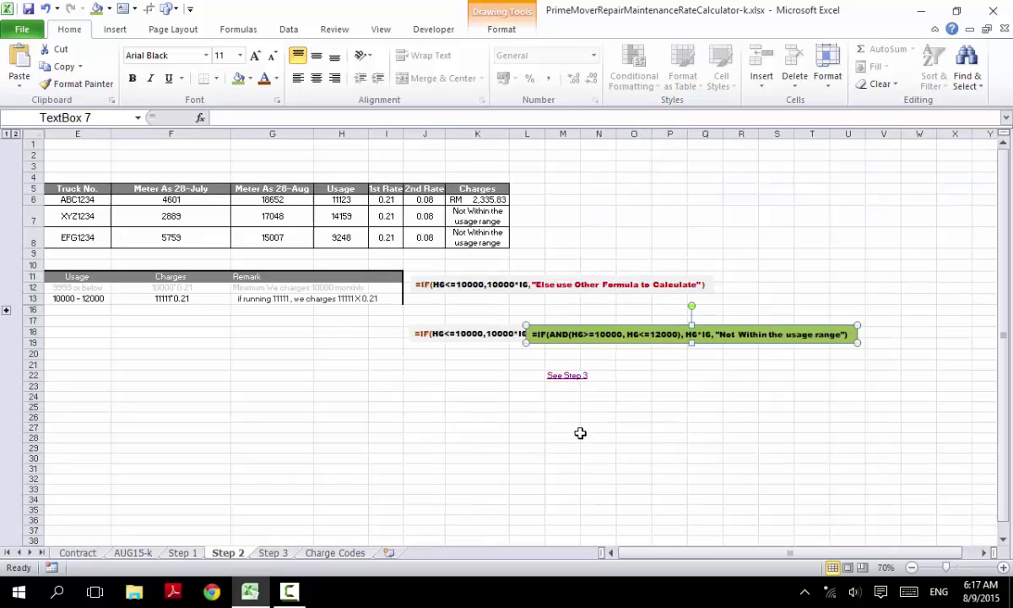
Step: Widen the lower IF formula text box so its closing parenthesis clears the green AND formula box, and reposition that box over the red message
left_click_drag(557, 321, 591, 323)
left_click(814, 335)
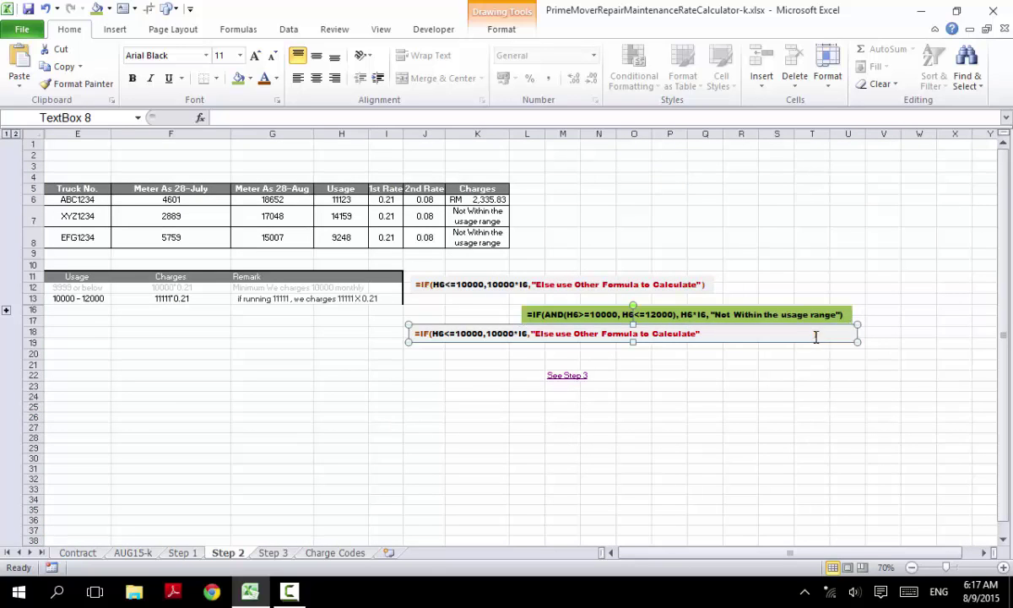
type(")")
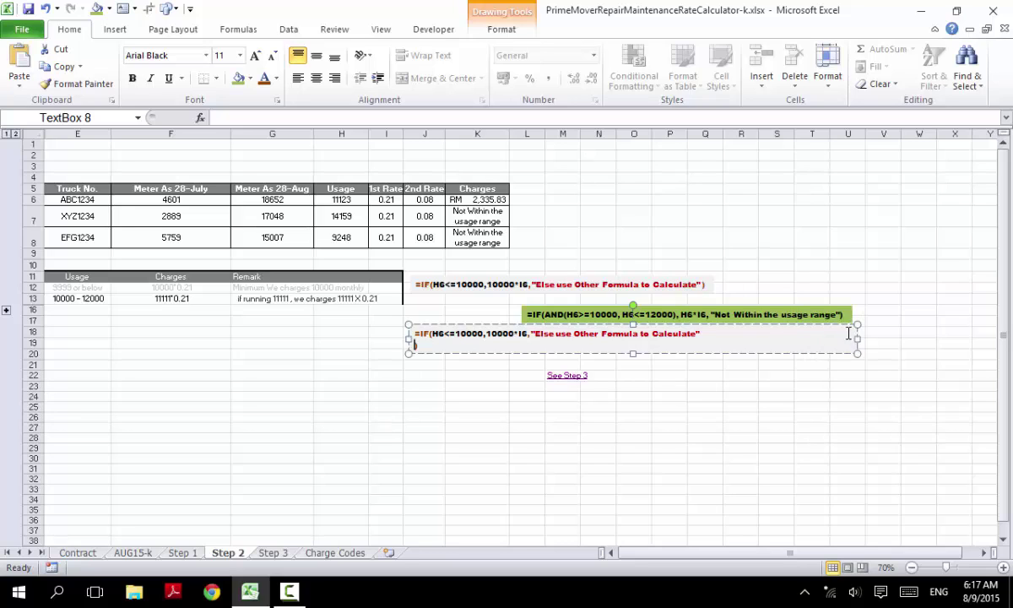
left_click_drag(874, 338, 875, 338)
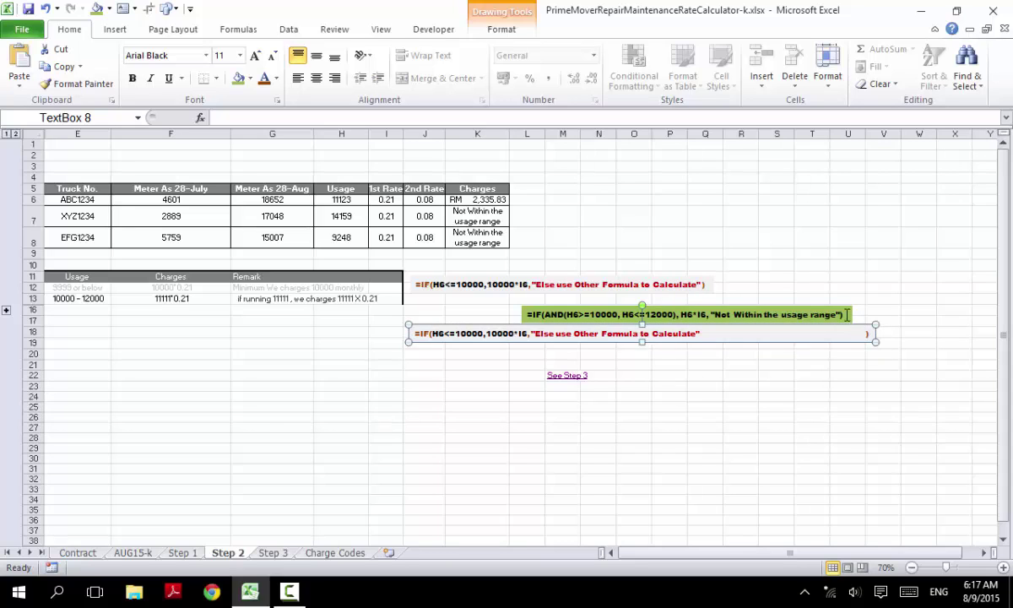
left_click(846, 315)
left_click_drag(826, 303, 832, 322)
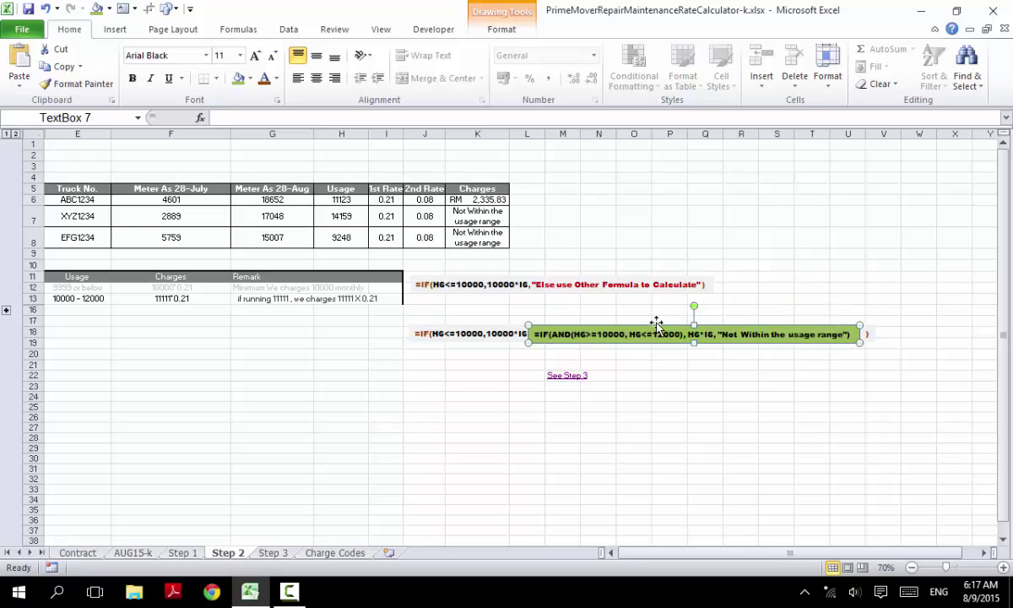
Step: Move the green AND formula box up just above the lower IF formula and delete its leading equals sign
left_click_drag(657, 323, 658, 314)
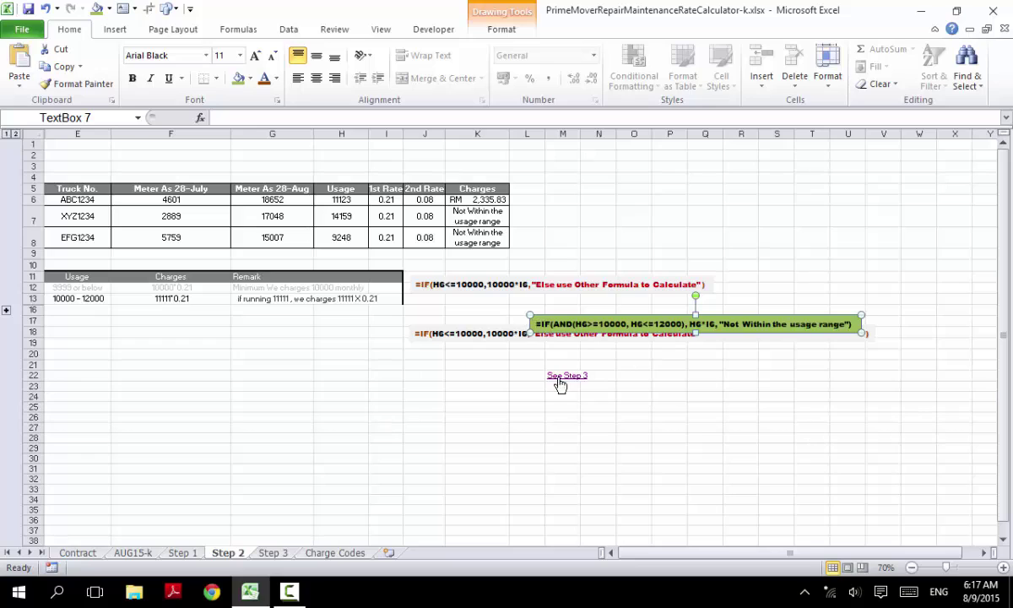
key("Delete")
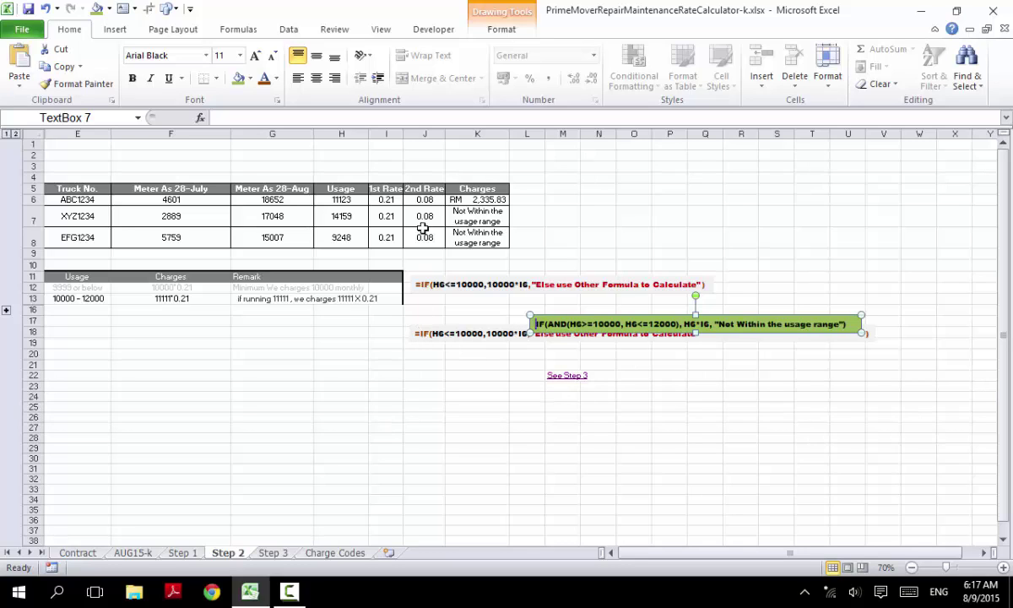
Step: Cut everything after the equals sign out of the charge formula in K6
left_click(459, 200)
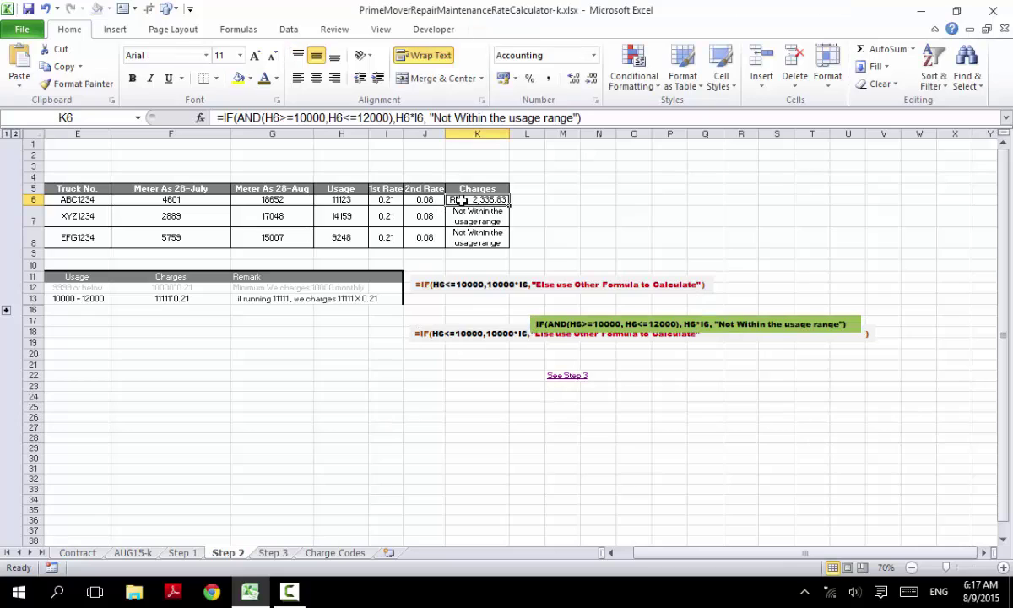
left_click(222, 118)
key("Right")
key("Right")
key("Right")
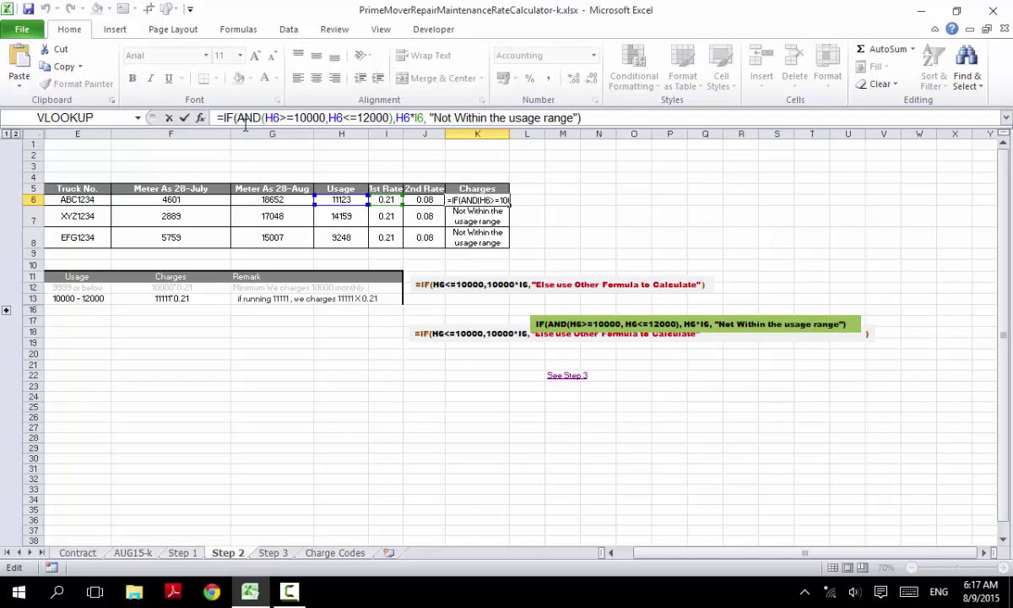
left_click(580, 118, "shift")
key("BackSpace")
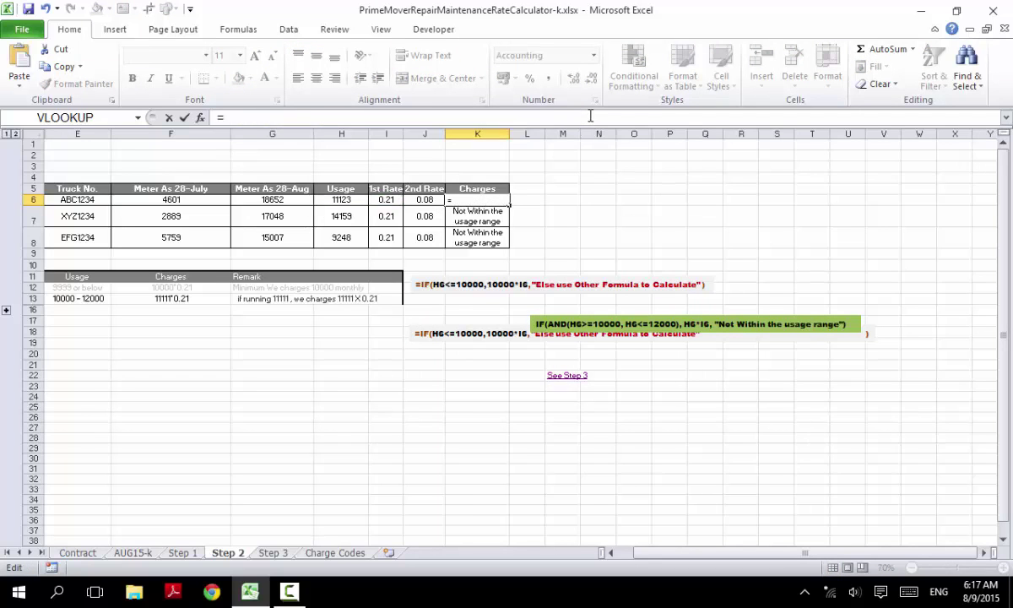
Step: Start the K6 formula with an outer IF that tests H6 and returns H6*0.21 when true: =if(H6,H6*0.21,
type("if(H")
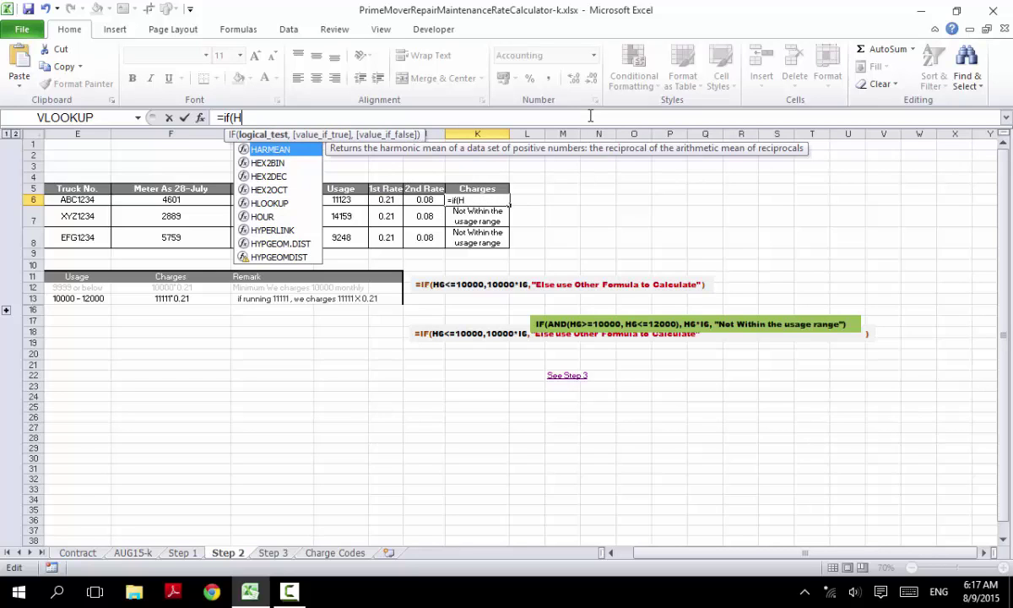
type("6")
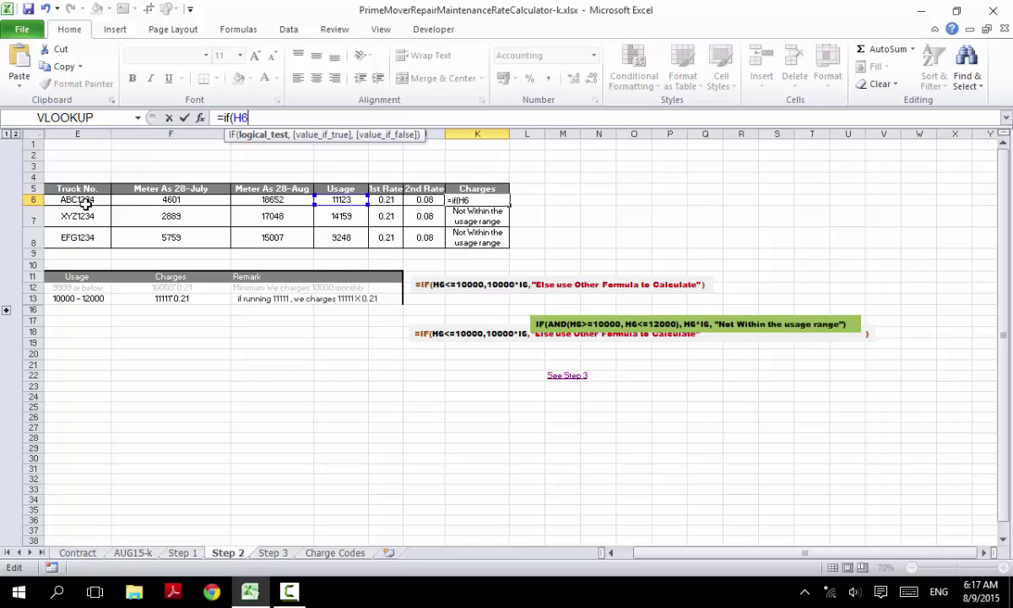
type(",")
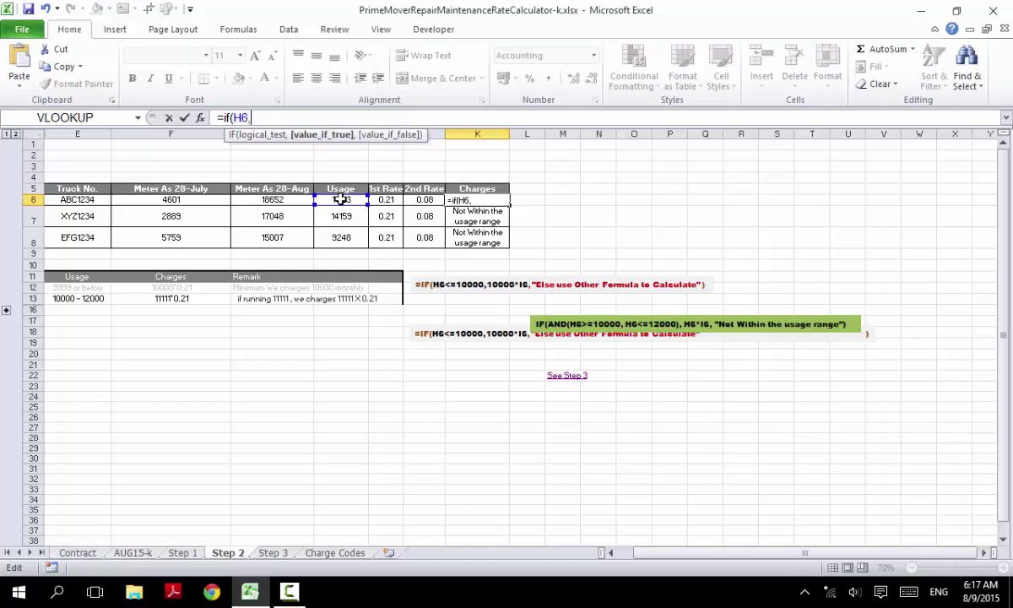
left_click(340, 199)
type("*0.21")
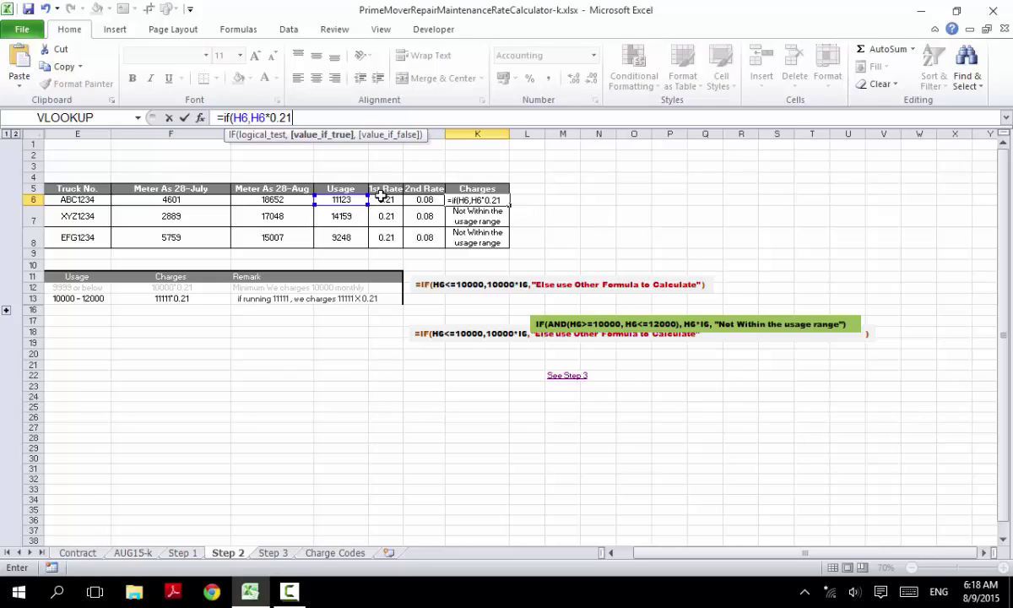
type(",")
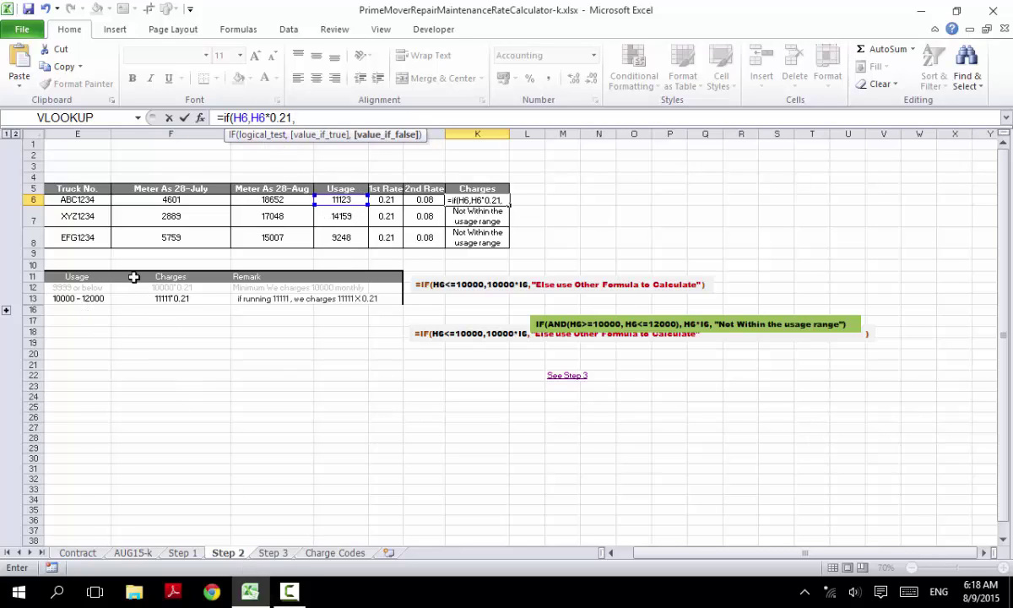
Step: Paste the cut IF(AND(H6>=10000,H6<=12000),H6*I6, "Not Within the usage range") expression as the outer IF's false value and close the formula
left_click(319, 118)
key("ctrl+v")
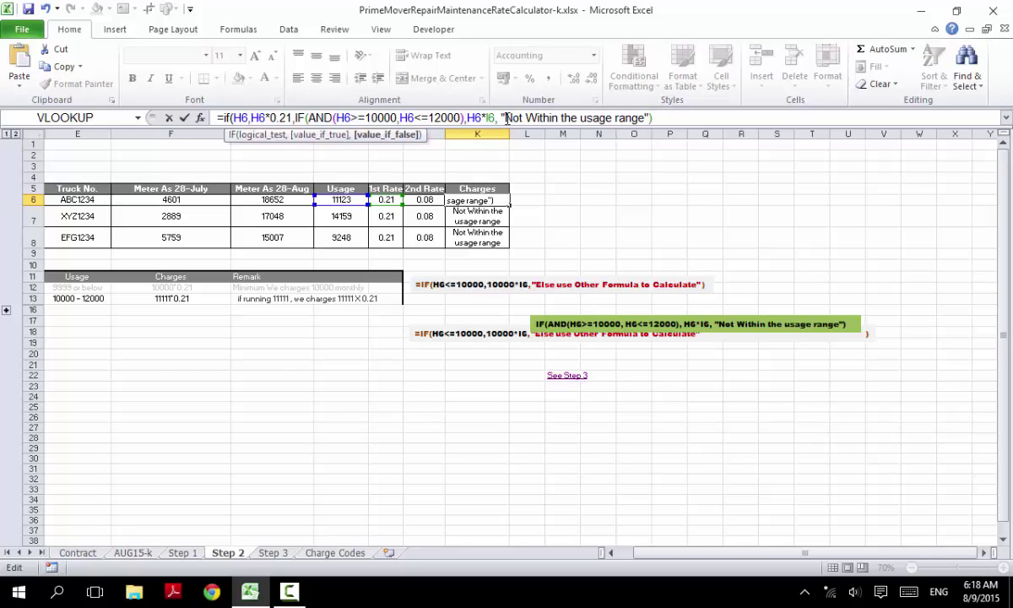
left_click_drag(505, 118, 646, 118)
left_click(672, 116)
type(")")
key("Return")
Step: Fill the K6 charge formula down to K8 and check the formulas in K6 and K7
left_click(466, 198)
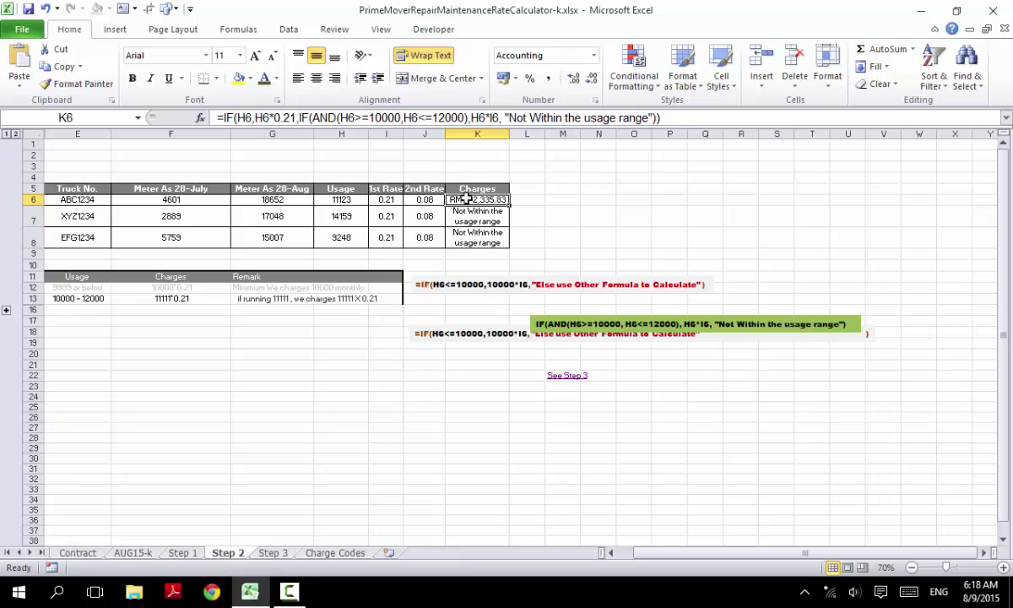
left_click_drag(510, 205, 511, 234)
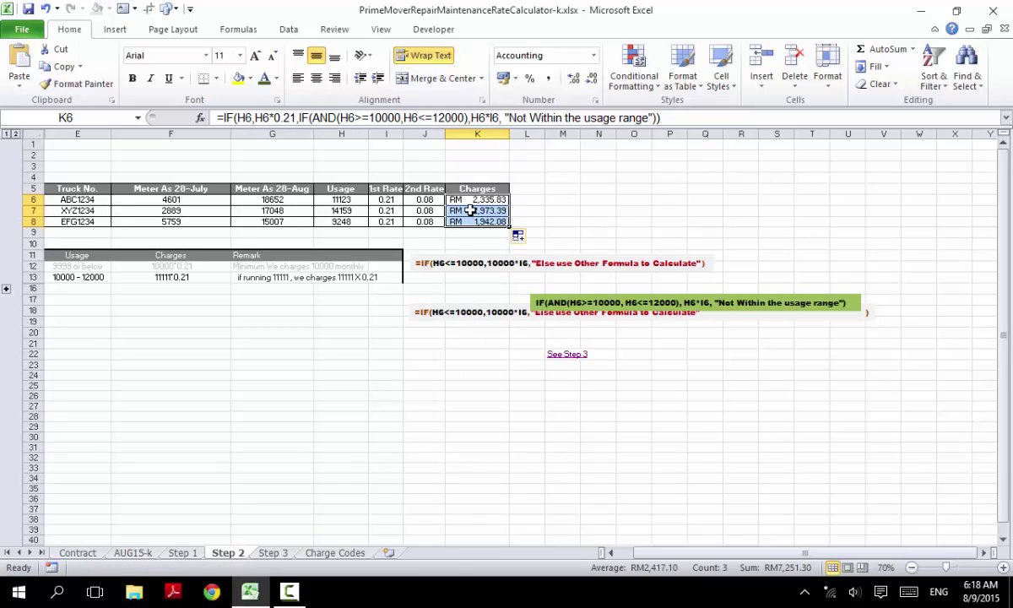
left_click(470, 200)
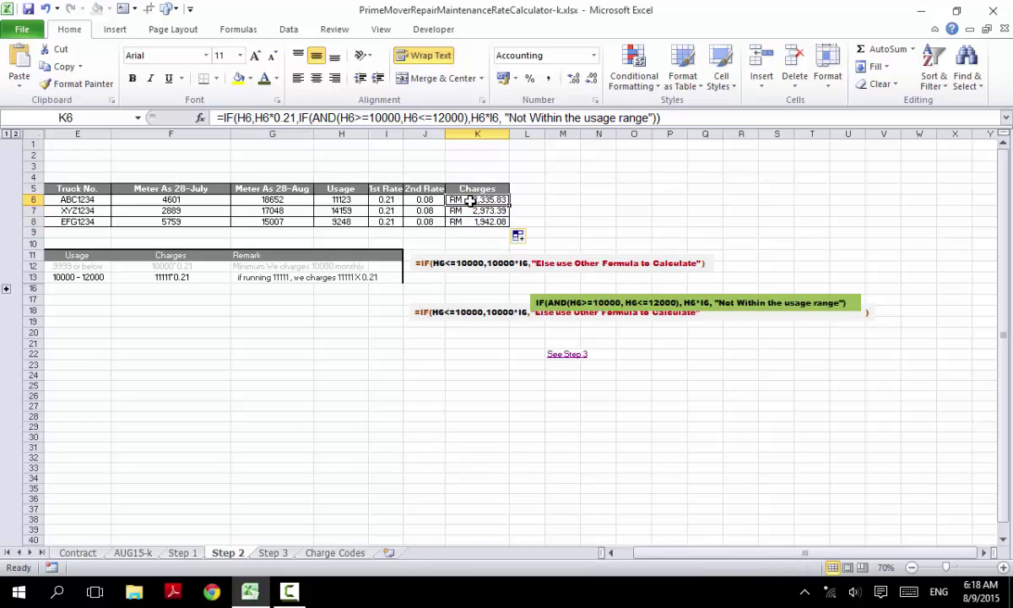
double_click(470, 200)
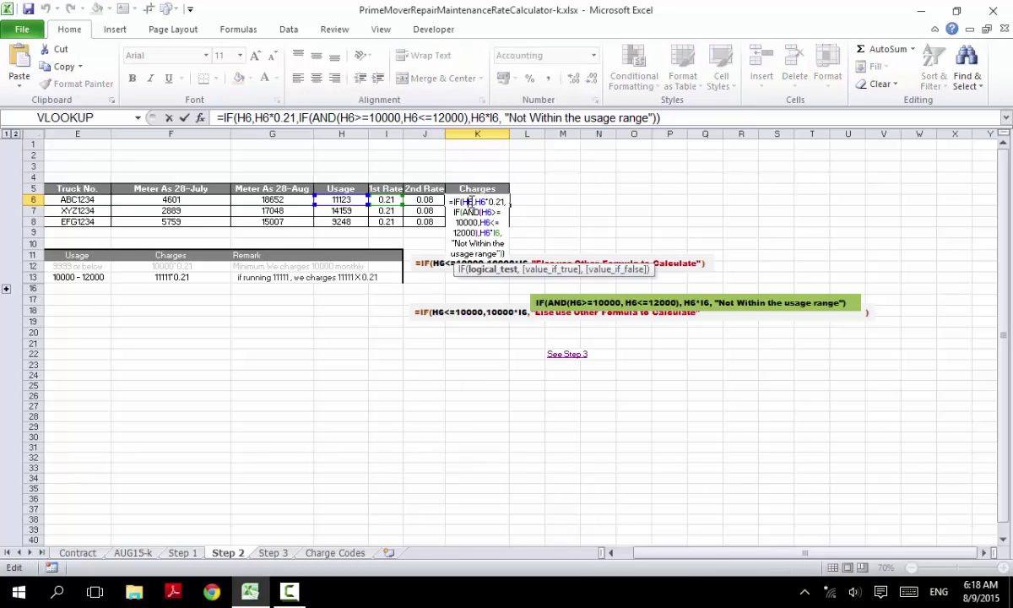
key("Escape")
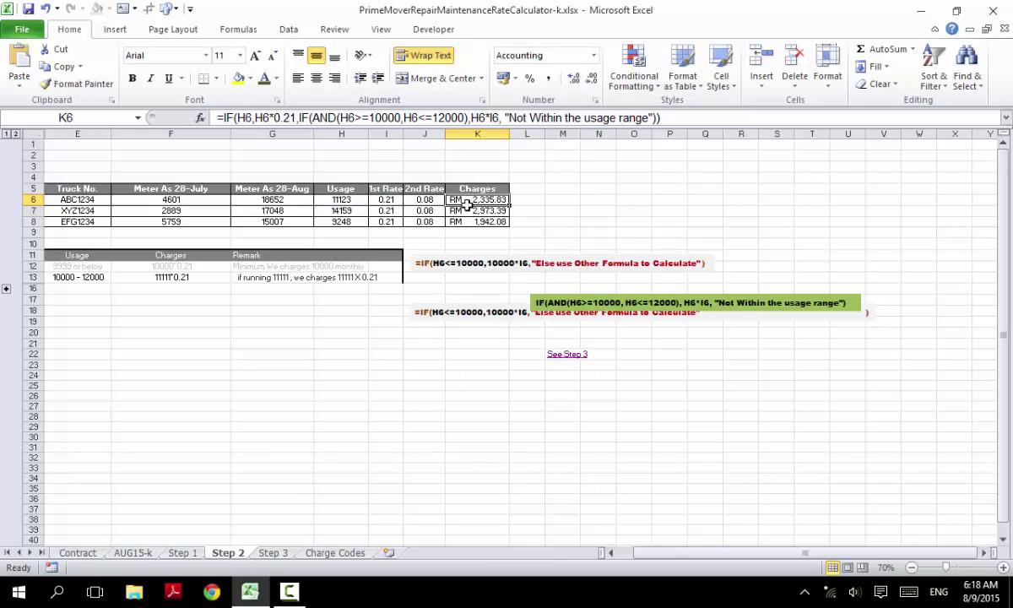
scroll(468, 207, "up", 2)
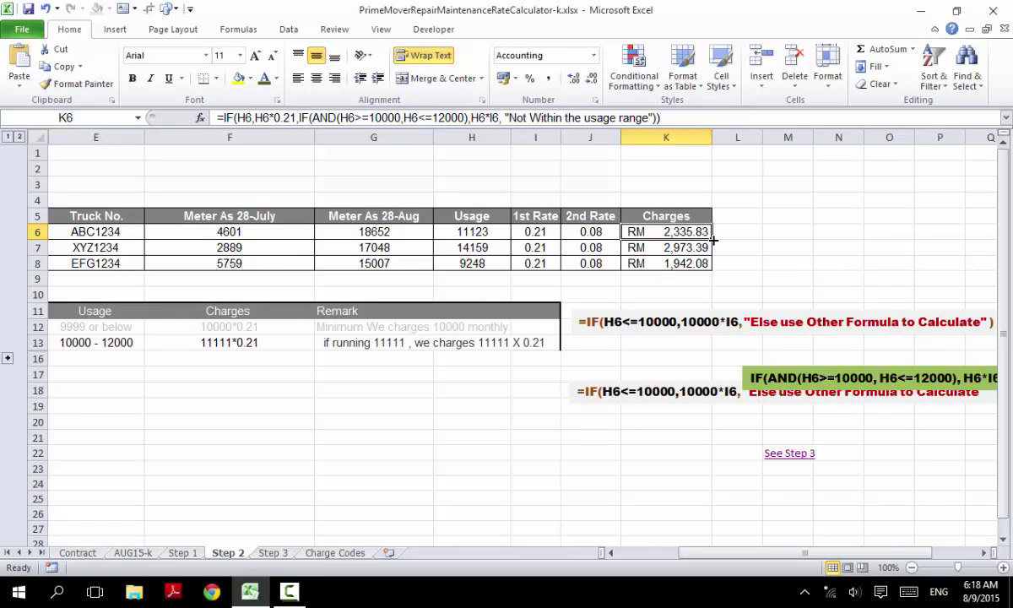
left_click_drag(712, 240, 709, 264)
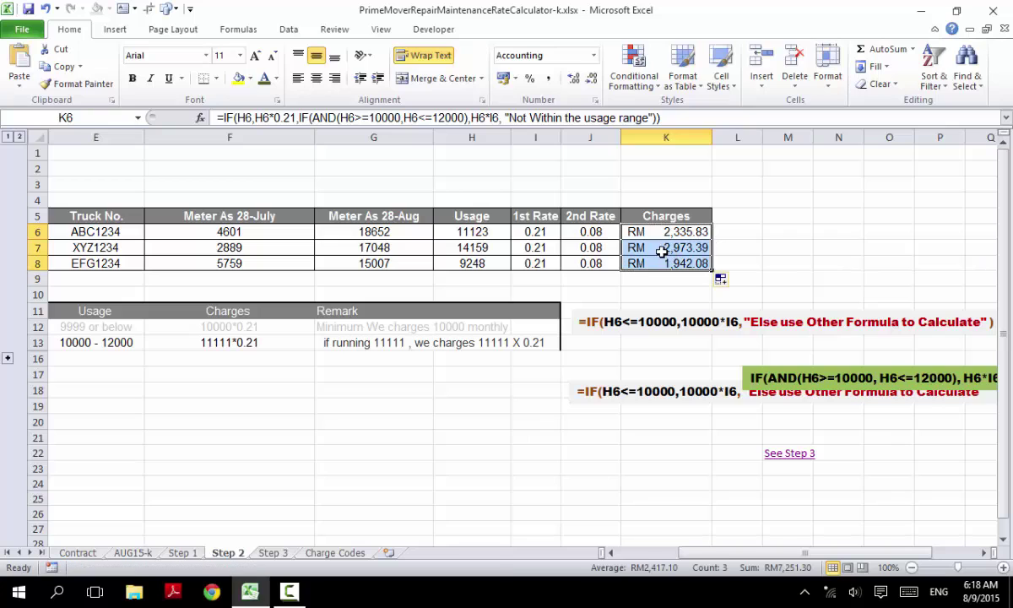
left_click(662, 250)
double_click(662, 250)
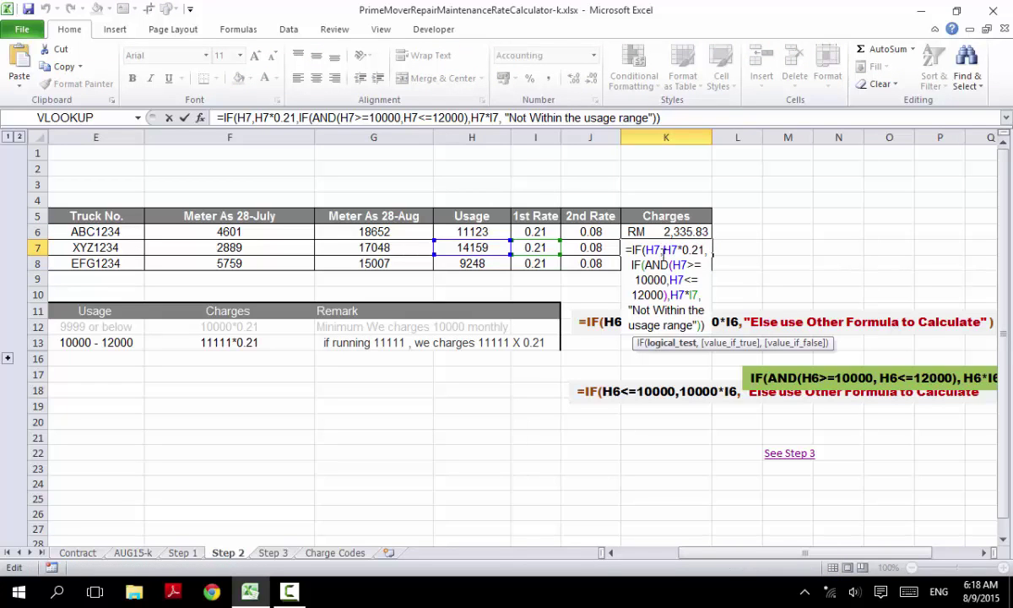
left_click(624, 231)
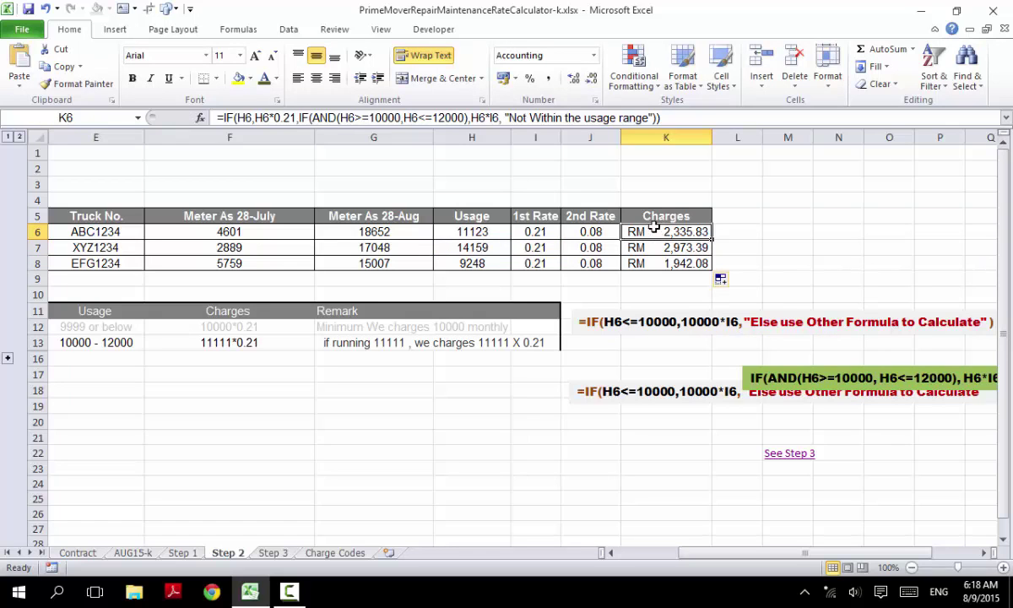
Step: Change the outer IF's condition in K6 to H6<=10000
double_click(625, 231)
left_click(241, 118)
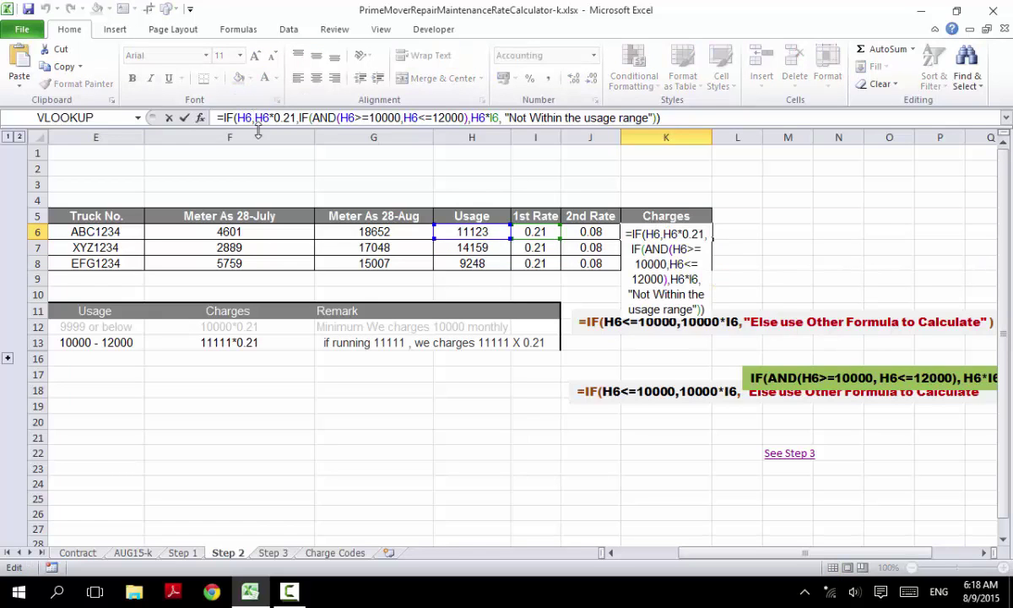
type("<=10000")
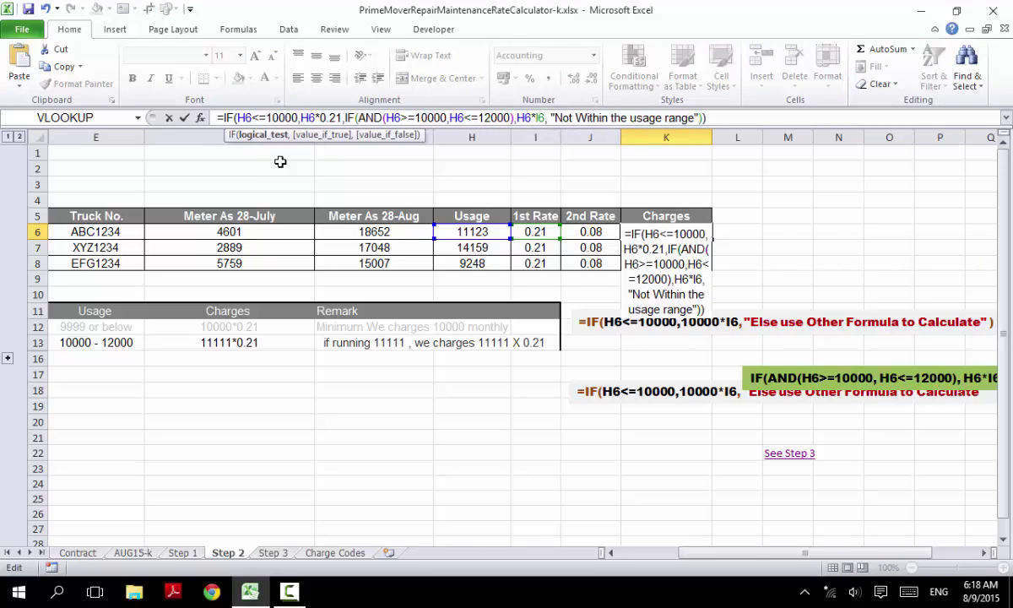
key("Return")
Step: Fill the corrected K6 formula down to K8 and fit row 7's height to its wrapped text
left_click(640, 229)
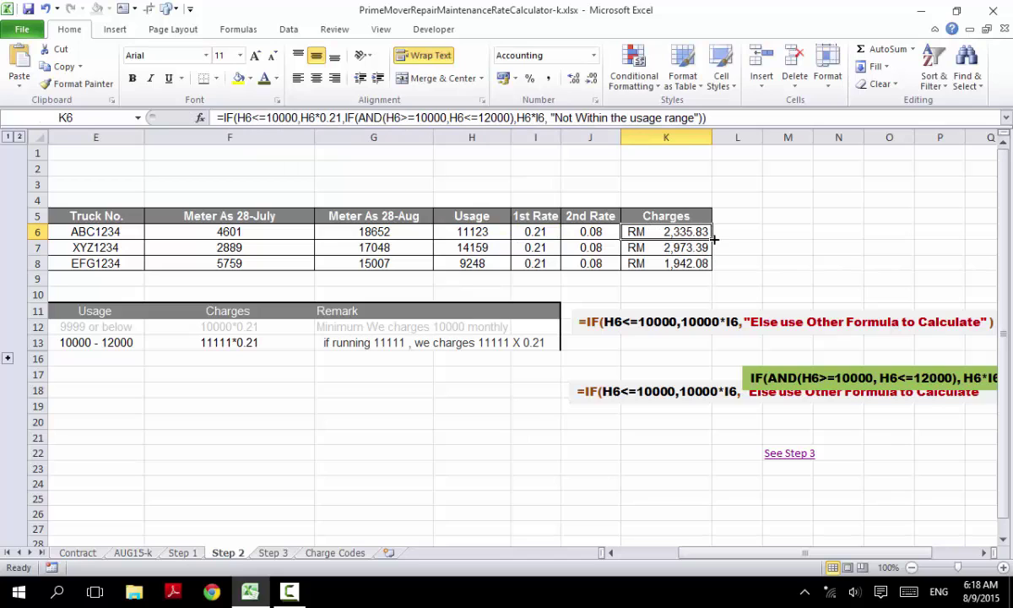
left_click_drag(713, 239, 713, 269)
key("Down")
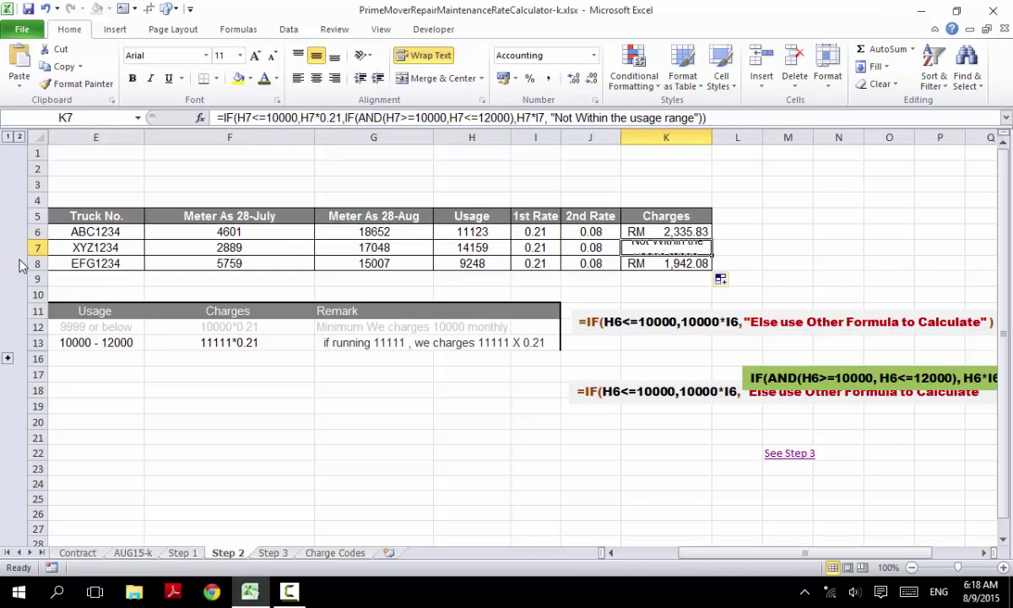
double_click(22, 255)
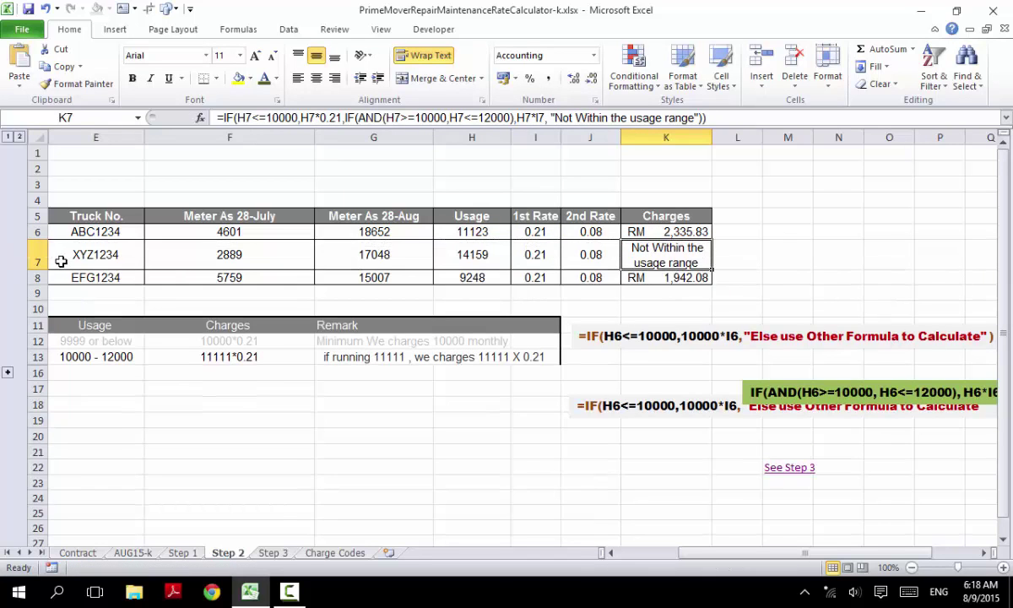
Step: Check the XYZ1234 row and the charges in K8 and K6 against the usage tiers
left_click(37, 257)
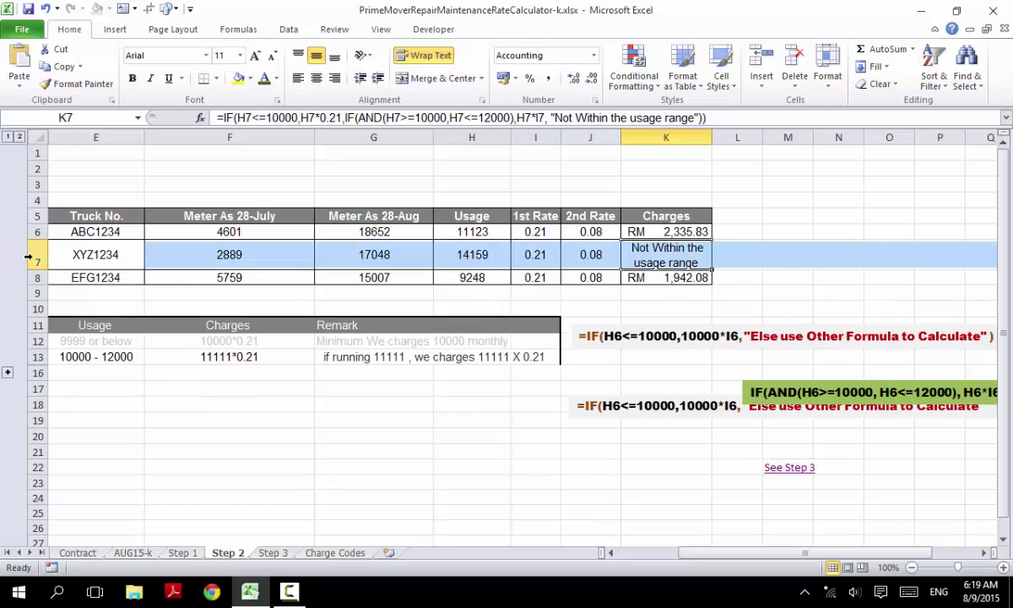
left_click(662, 278)
left_click(642, 231)
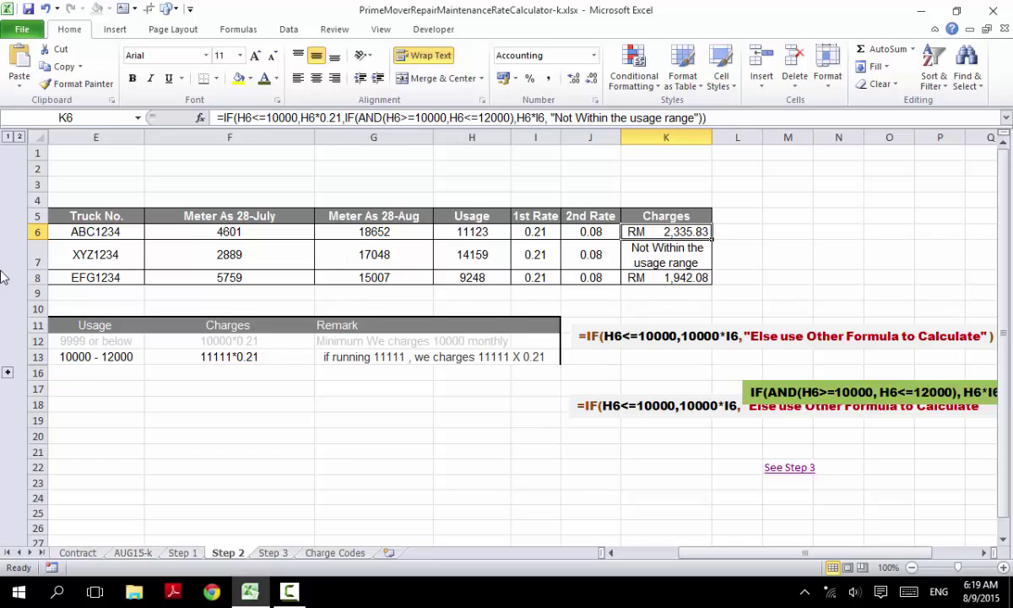
left_click(27, 254)
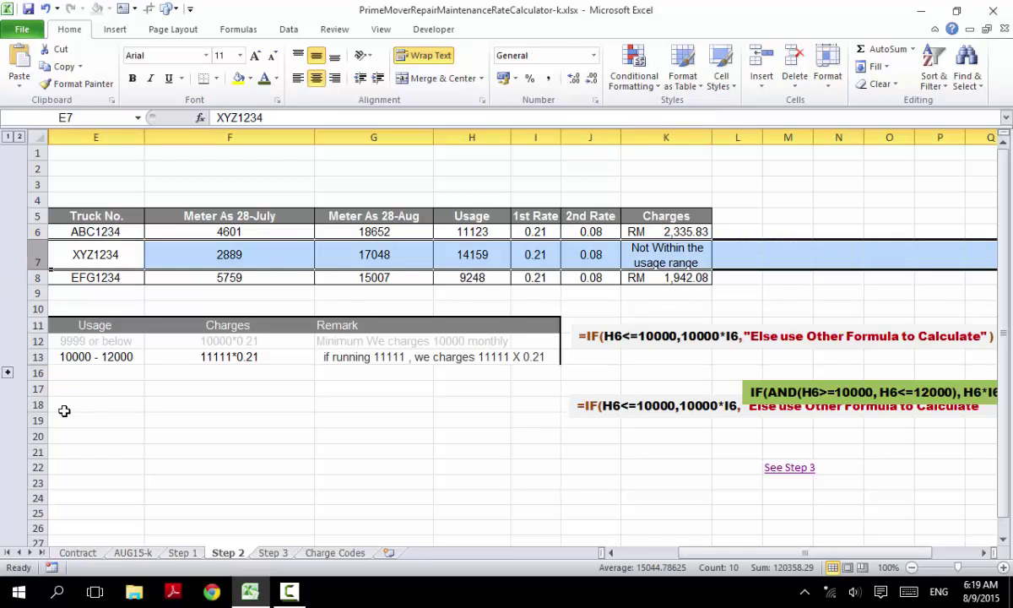
left_click(226, 435)
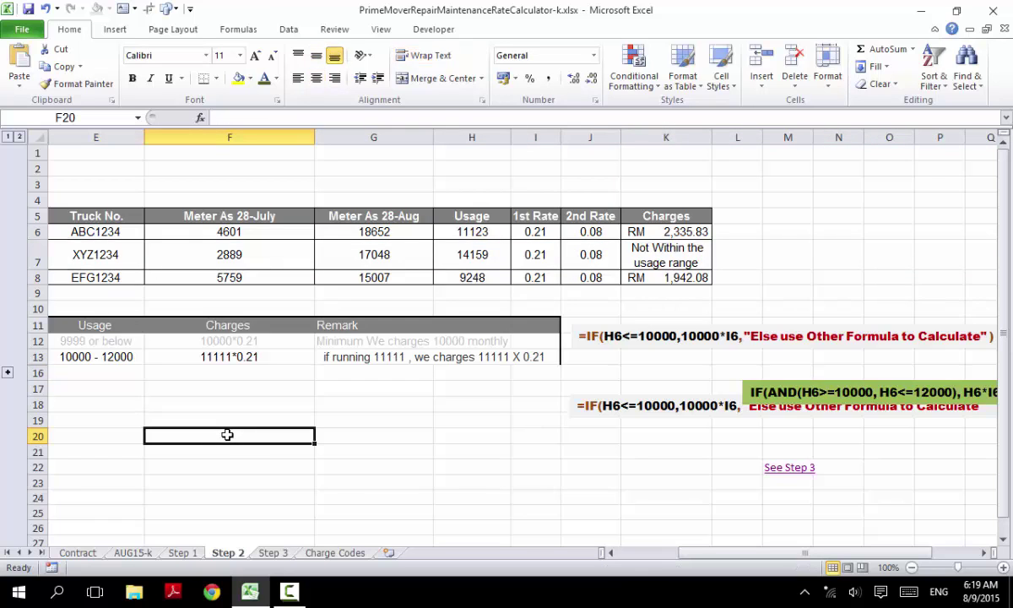
Step: Follow the See Step 3 link and review the full chain of nested IF formula text boxes on that sheet
scroll(227, 441, "down", 1, "ctrl")
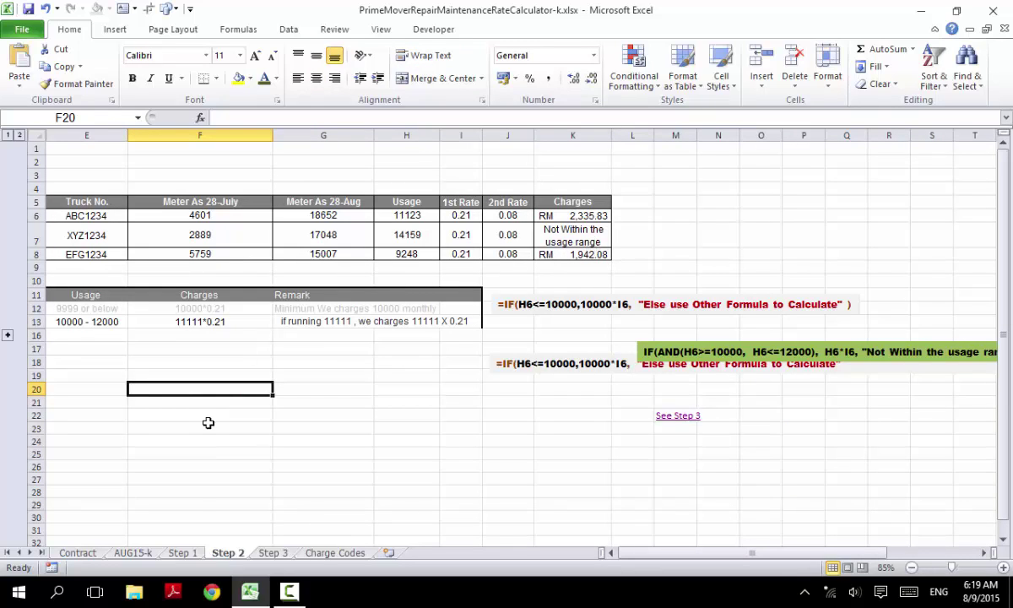
left_click(675, 419)
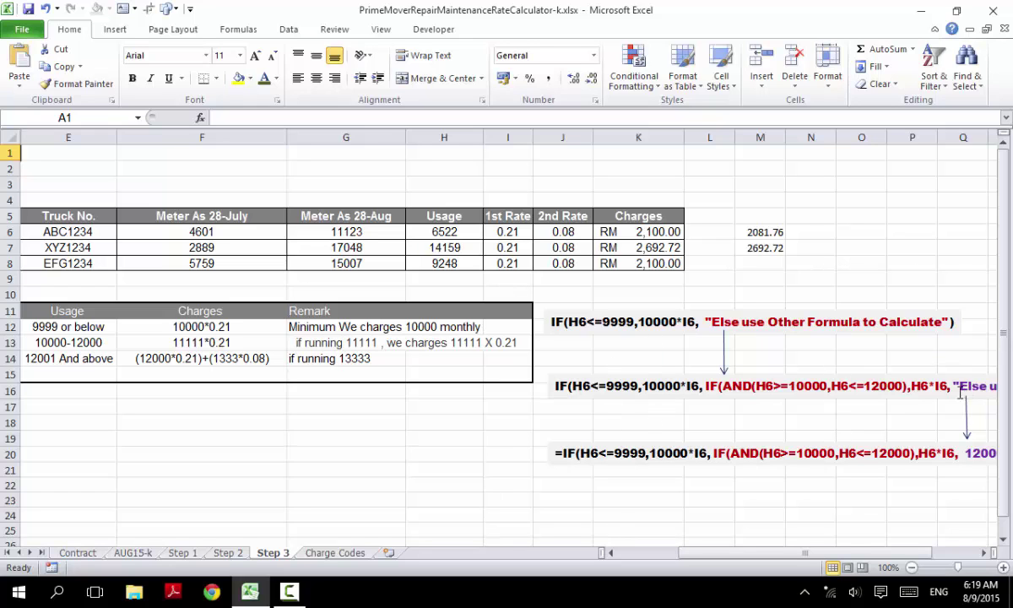
left_click_drag(857, 557, 888, 558)
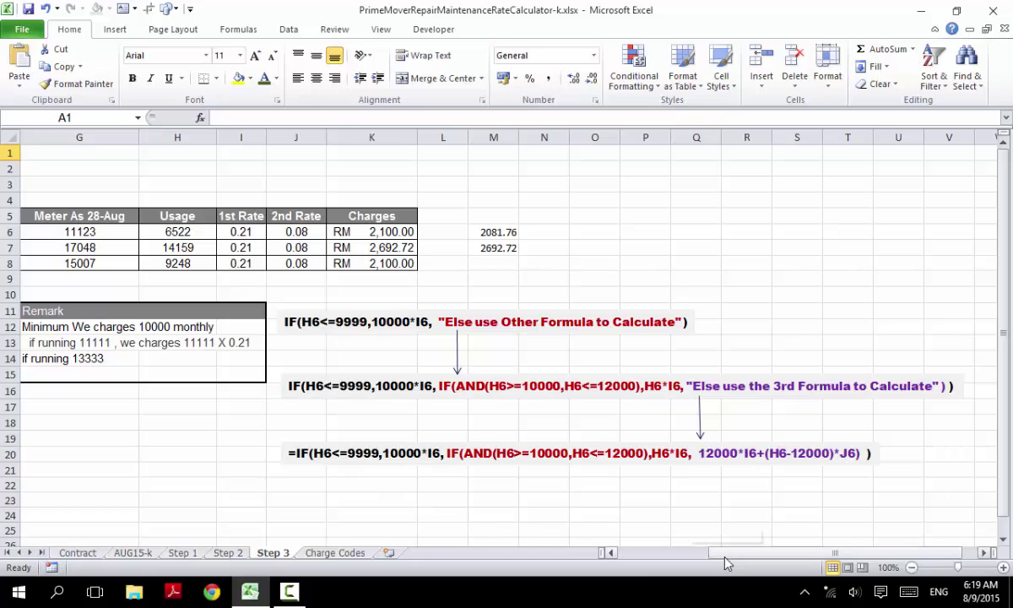
left_click_drag(722, 557, 663, 563)
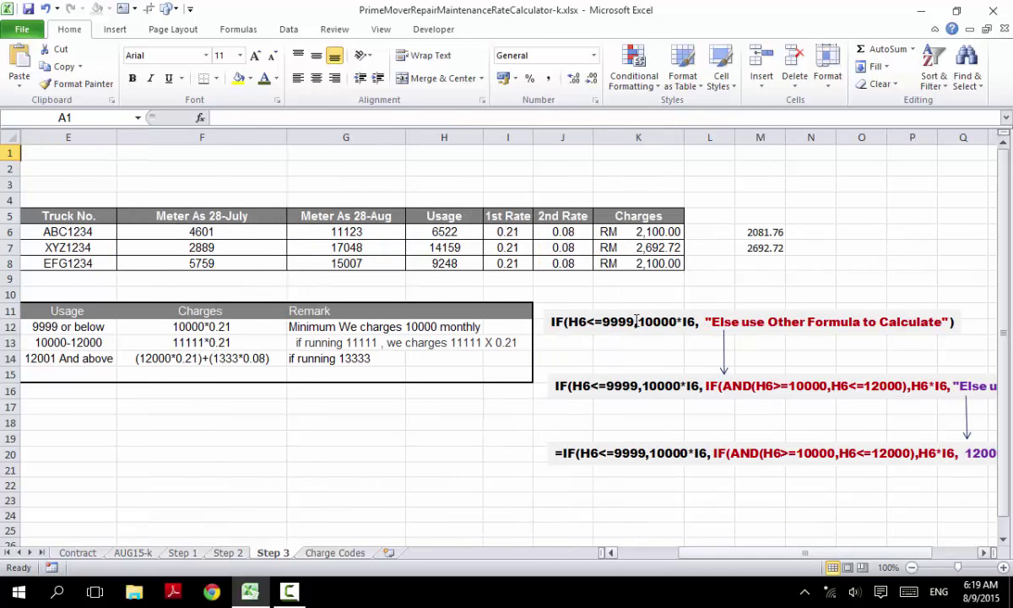
Step: Open the Step 3 sheet's K6 charge formula and examine its nested IF parts up to the AND branch
double_click(623, 233)
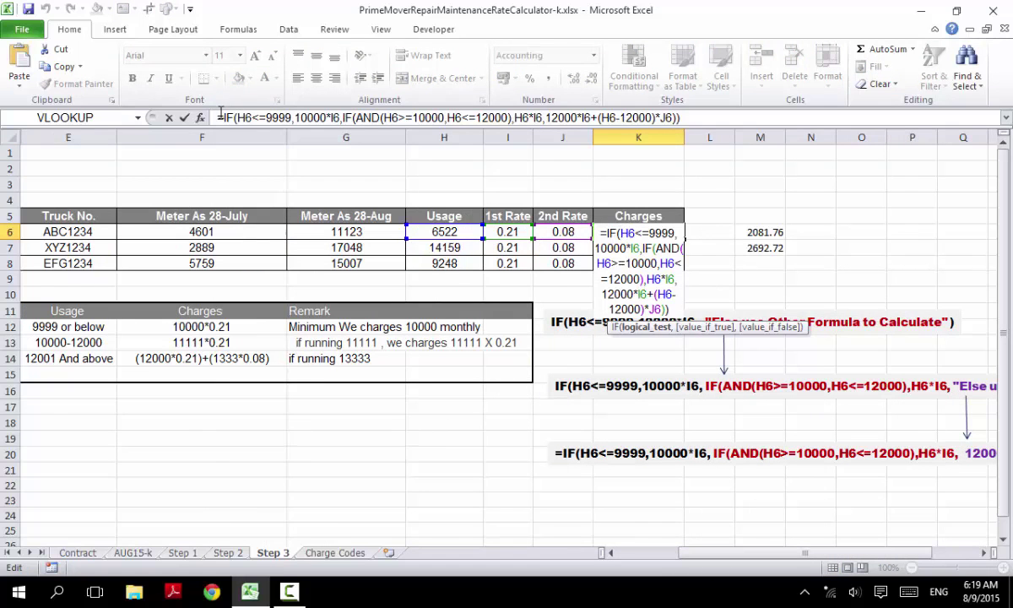
left_click_drag(211, 117, 513, 118)
left_click(513, 118)
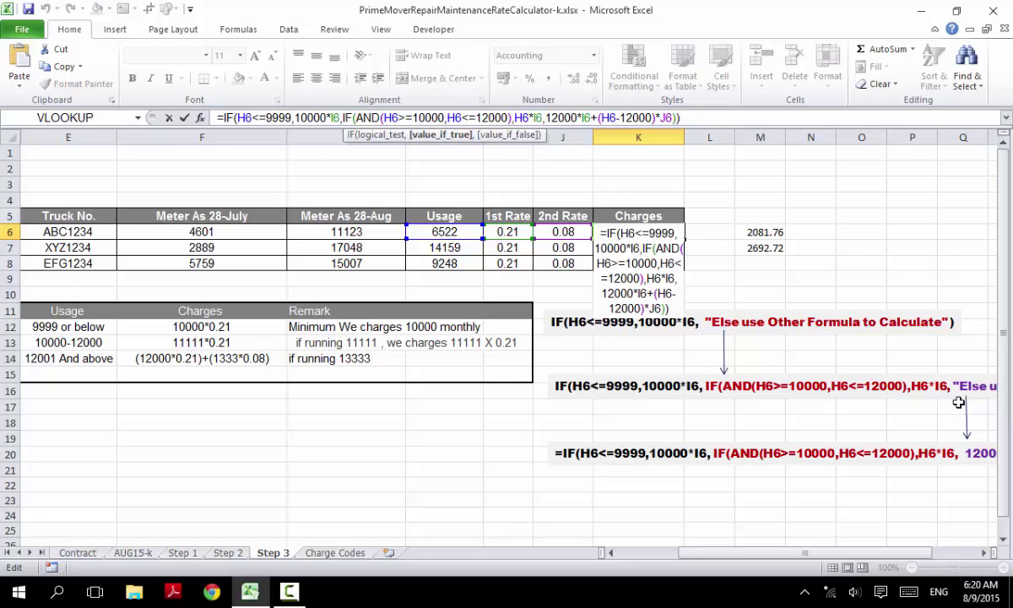
Step: Set the first usage threshold in K6's charge formula to 10000 and fill the formula down to K8
left_click_drag(886, 553, 793, 397)
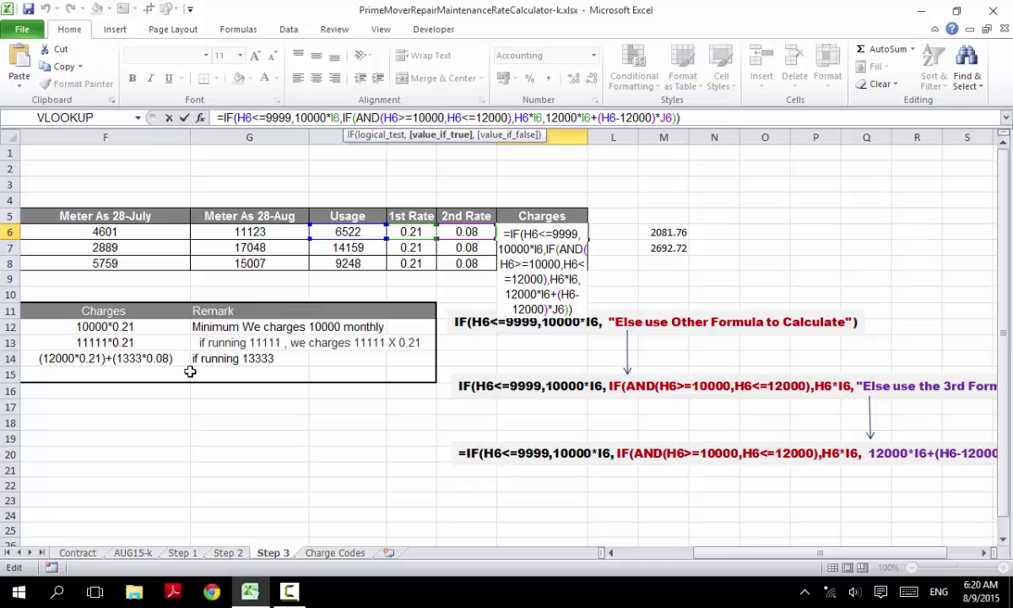
left_click(143, 357)
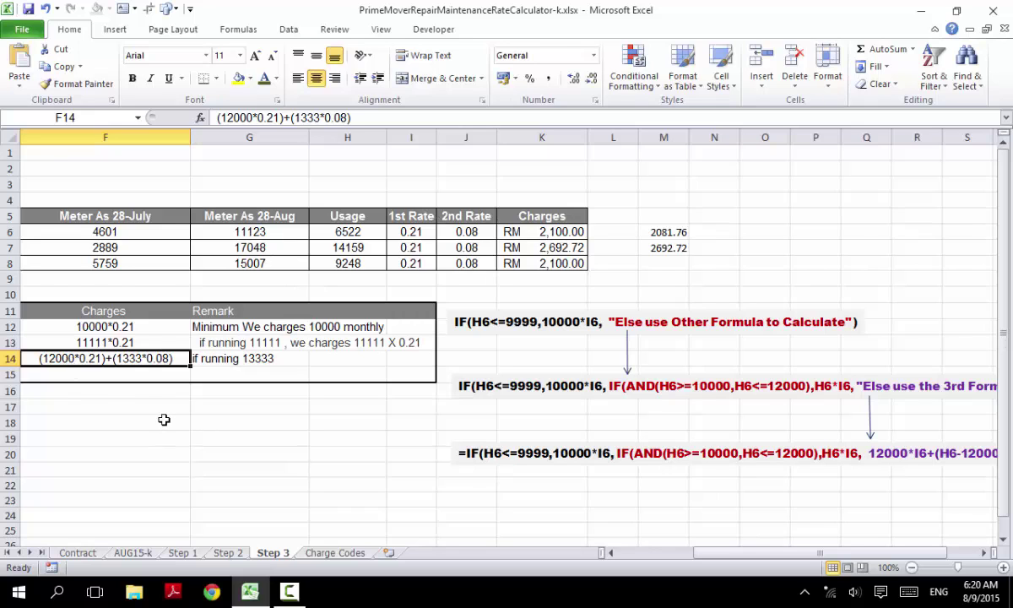
left_click(516, 251)
left_click(506, 235)
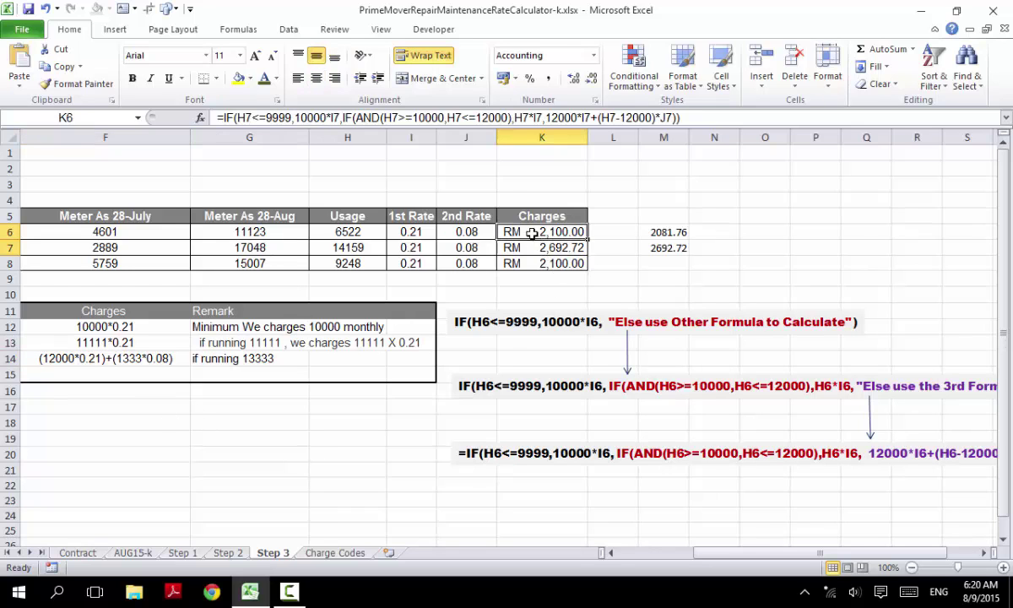
double_click(531, 233)
left_click_drag(553, 232, 580, 233)
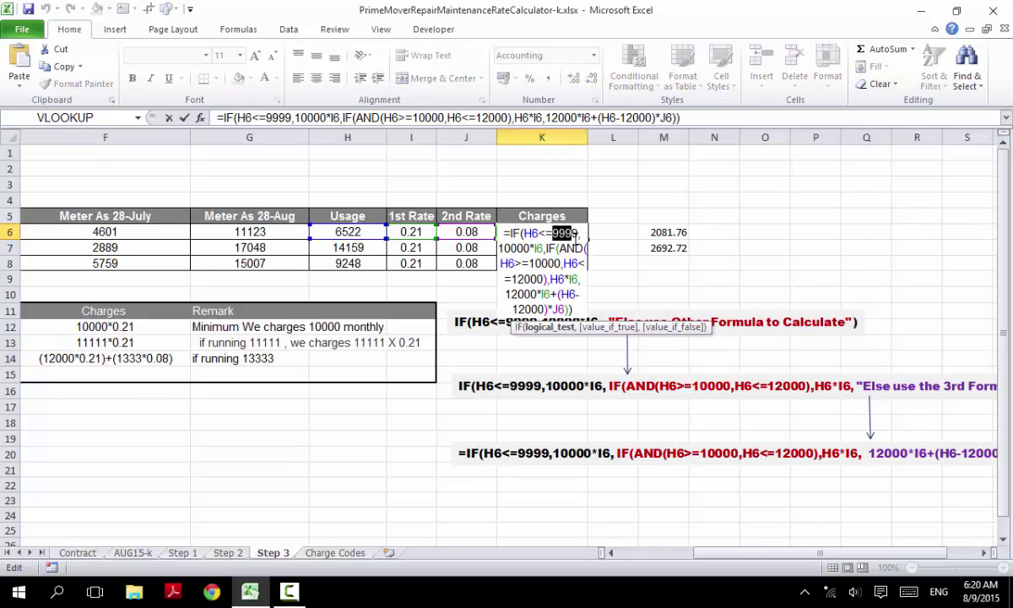
type("10000")
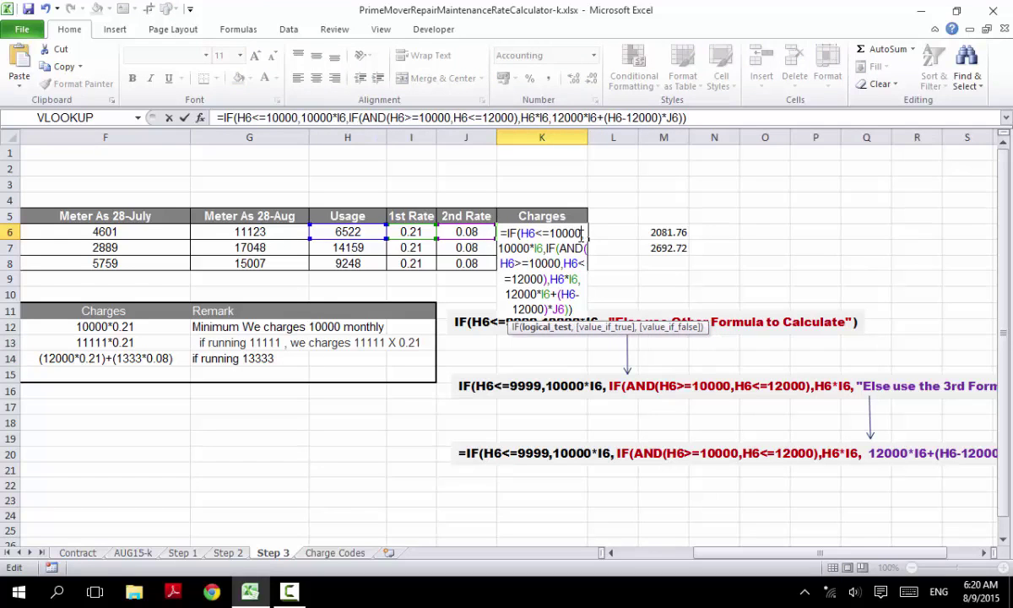
key("Return")
left_click(582, 237)
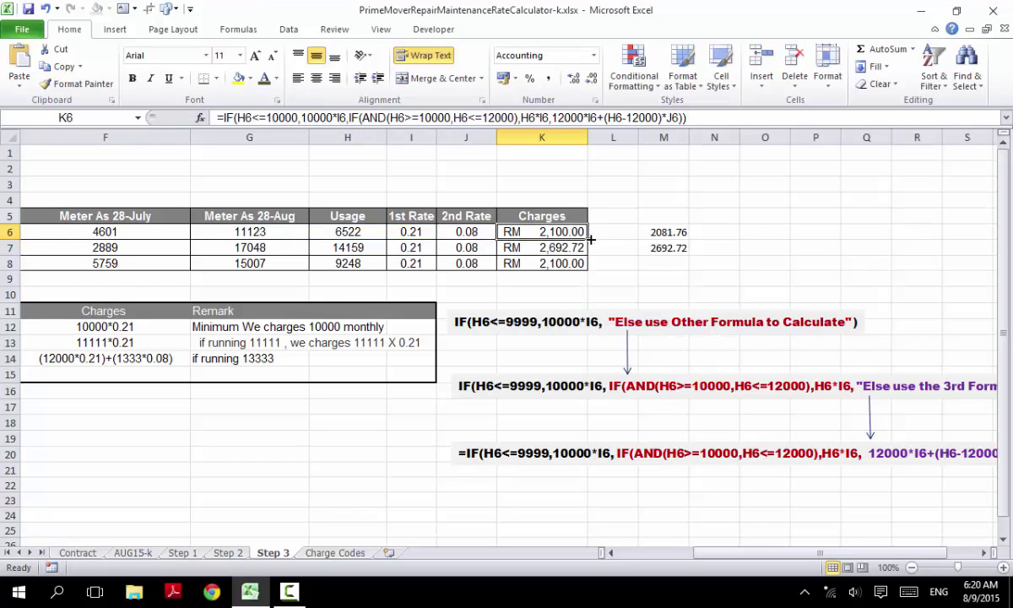
left_click_drag(588, 239, 582, 265)
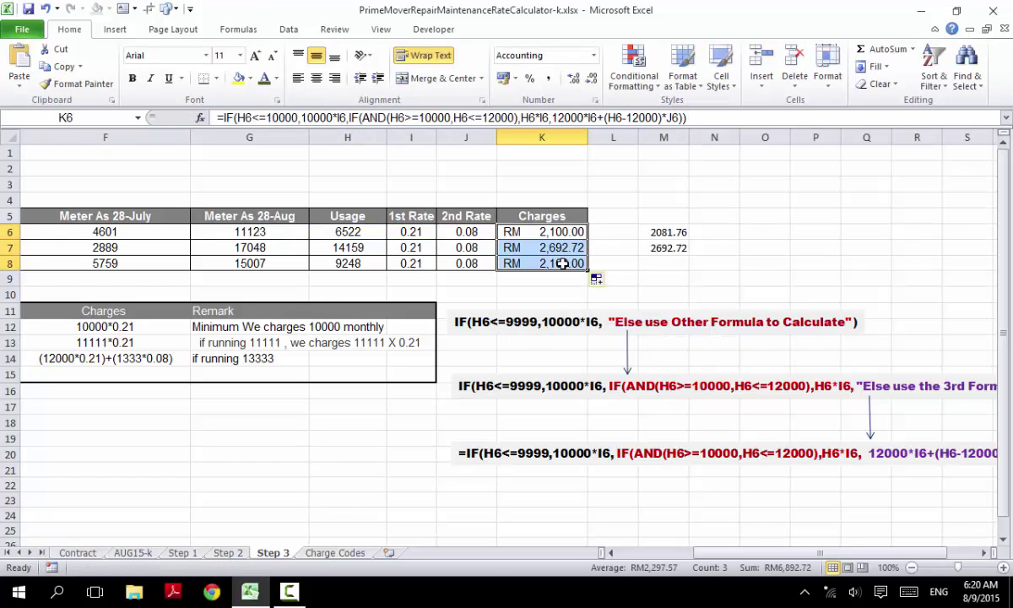
Step: Fill M6's trial formula =12000*I6+(H6-12000)*J6 down to M8
left_click_drag(651, 216, 657, 247)
left_click(656, 230)
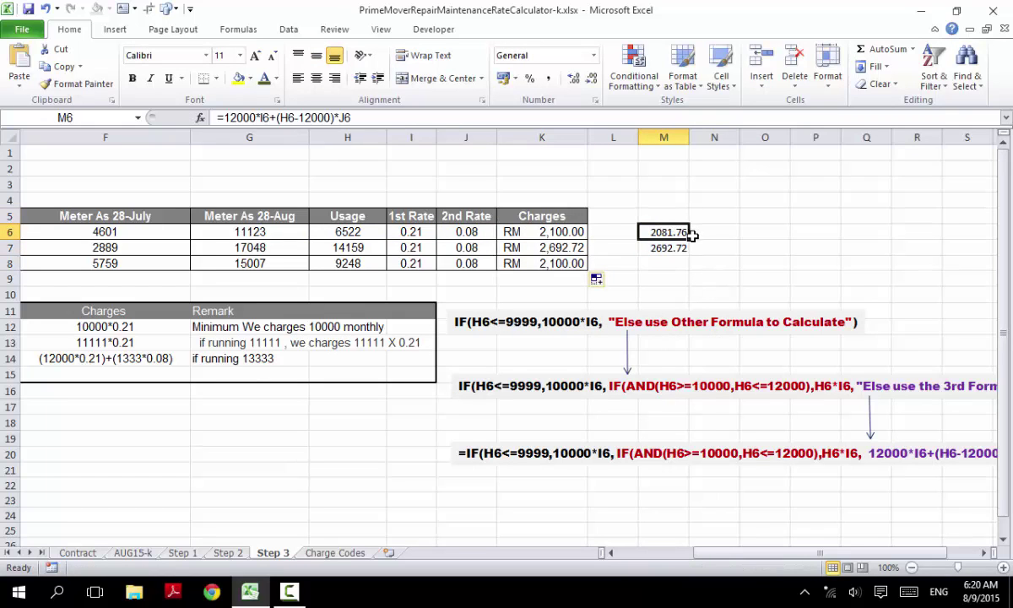
left_click_drag(689, 238, 682, 270)
left_click(665, 247)
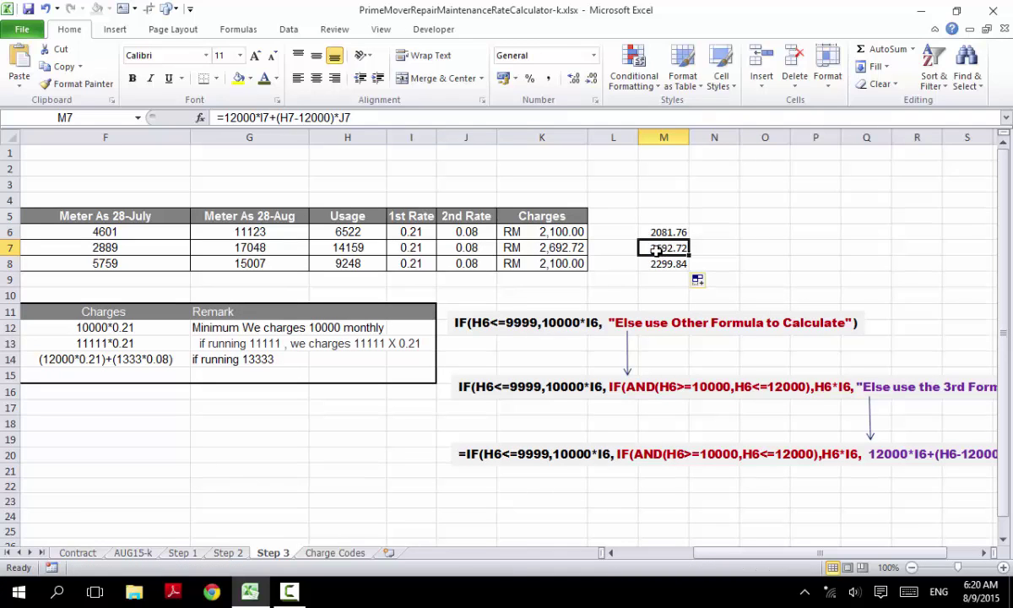
left_click_drag(654, 230, 664, 263)
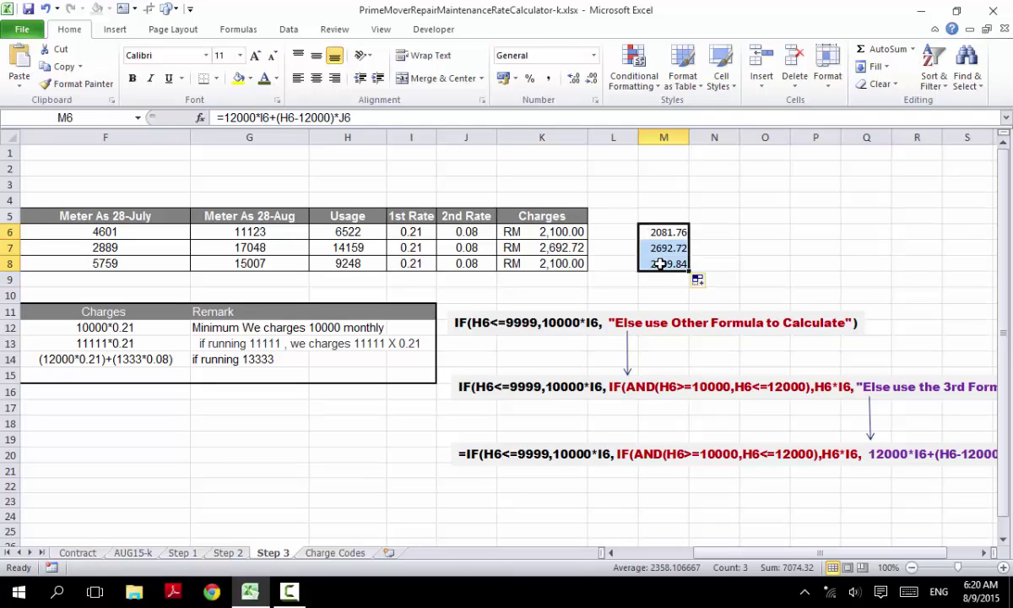
Step: Examine the trial formulas in M6 to M8 against the usage tier table
scroll(512, 338, "down", 1)
scroll(472, 304, "up", 2)
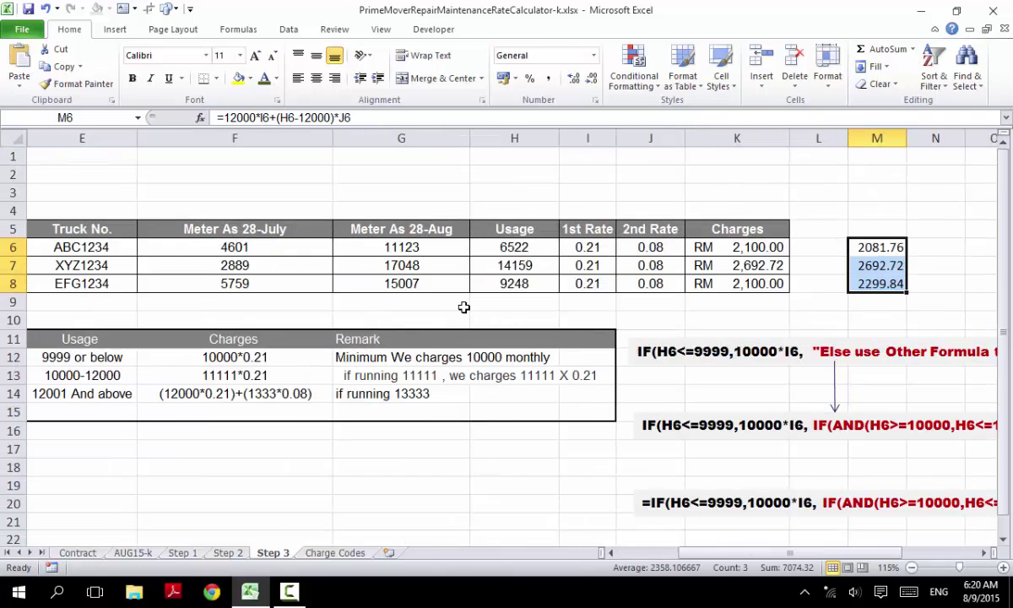
left_click(854, 248)
left_click(867, 283)
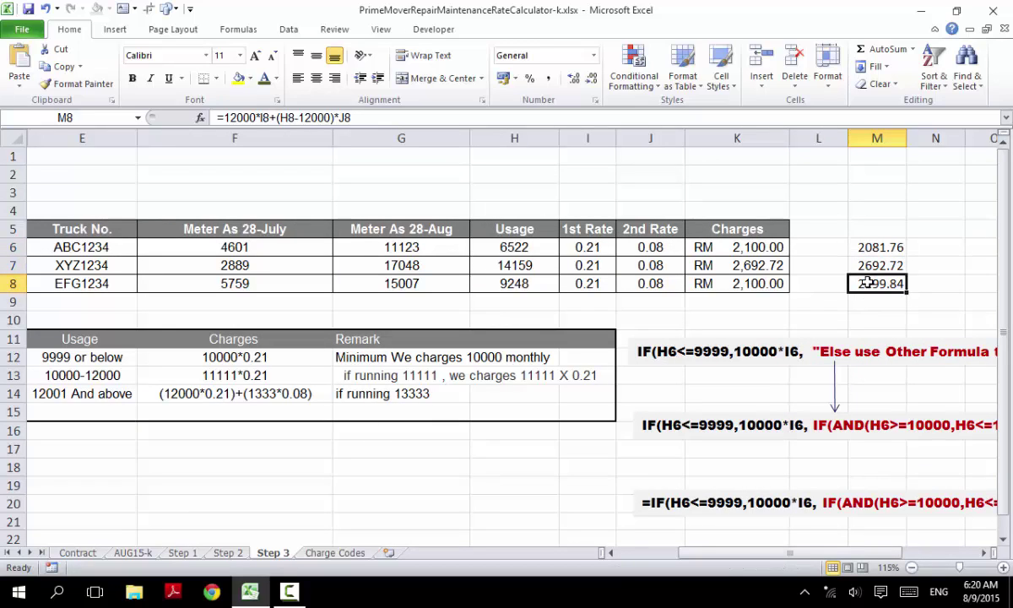
left_click(874, 269)
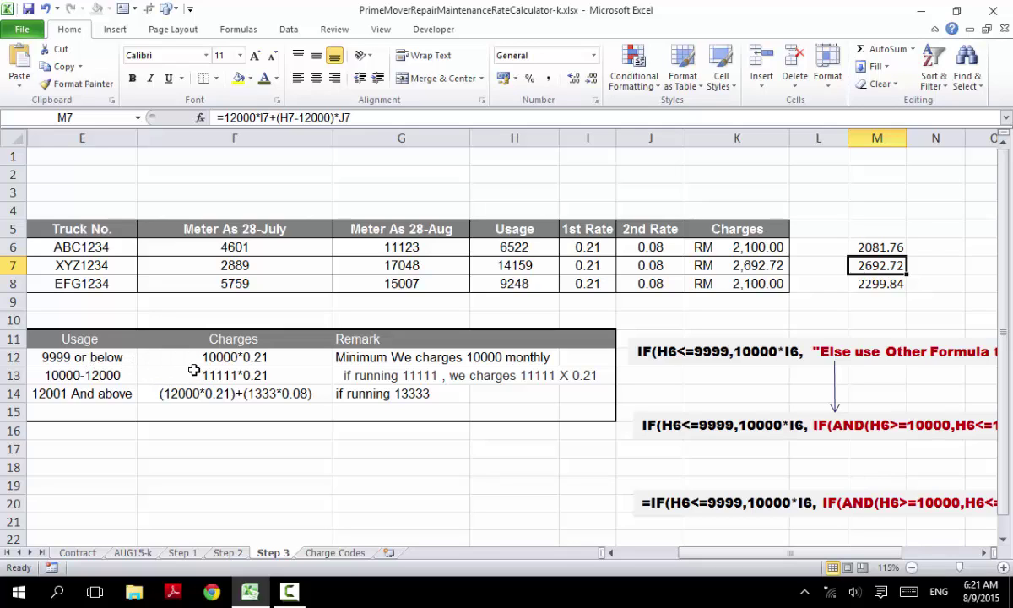
left_click(880, 246)
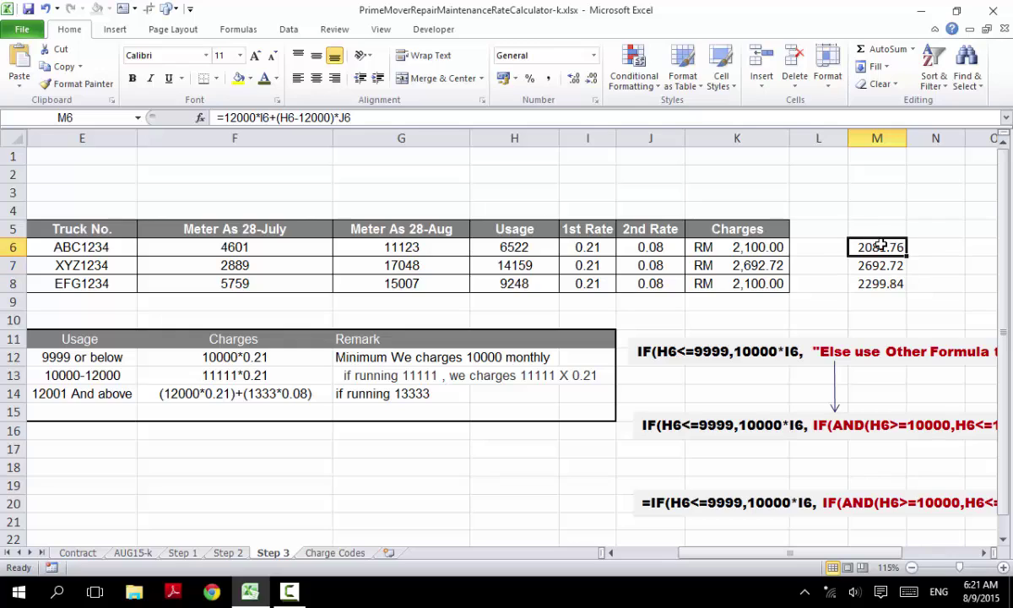
Step: Fill K6's charge formula down to K8 again and compare the charges with the trial values in column M
left_click(735, 246)
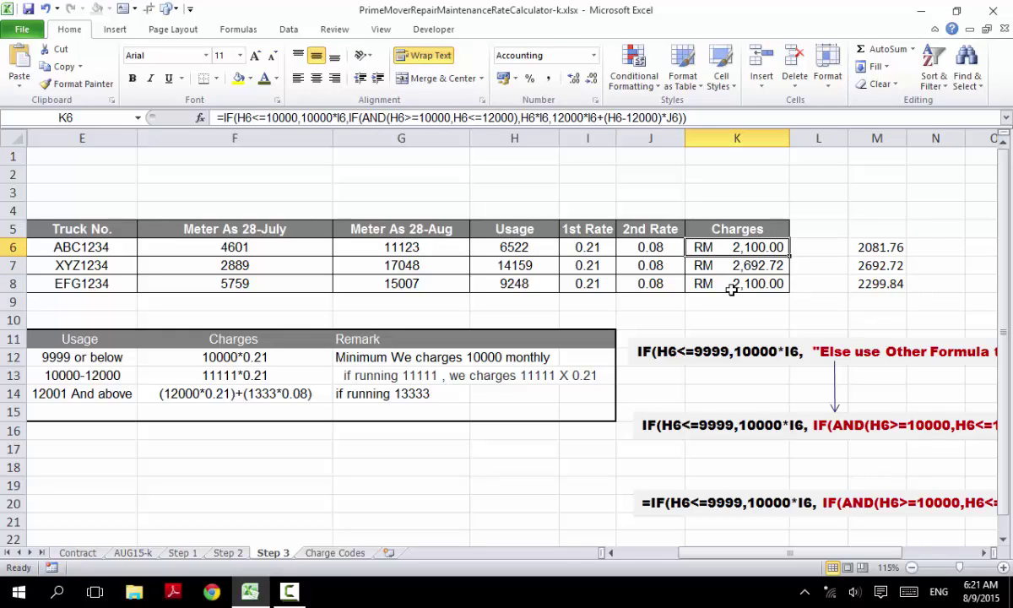
double_click(790, 255)
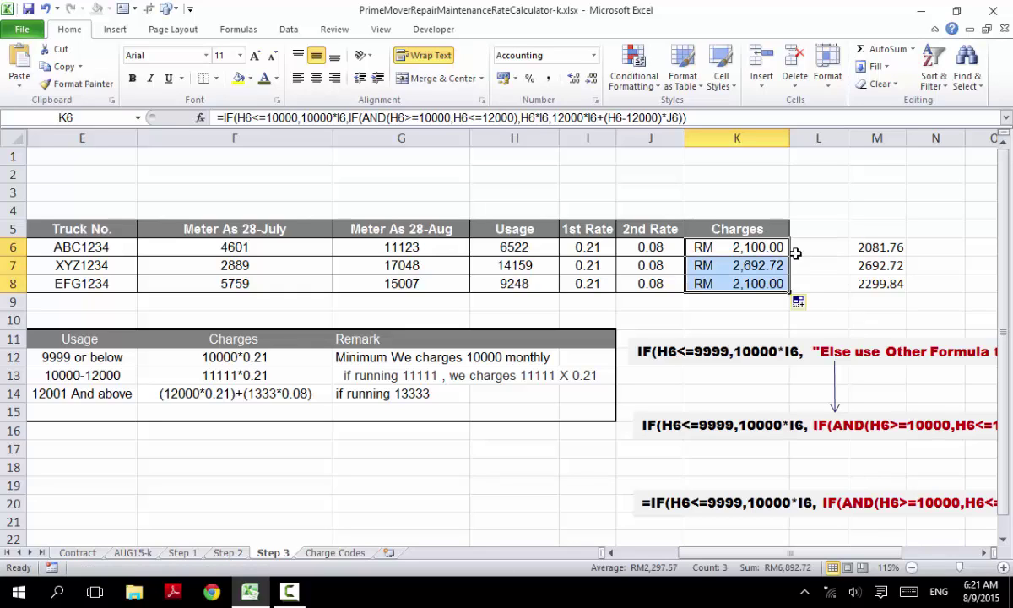
left_click(869, 244)
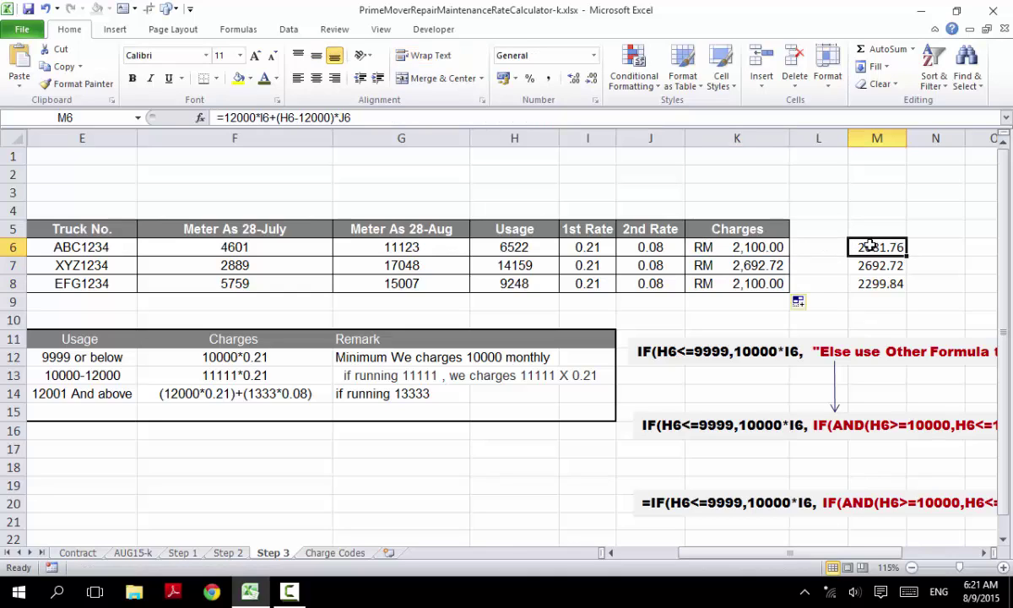
left_click(857, 267)
left_click_drag(859, 246, 856, 283)
left_click(859, 246)
scroll(707, 267, "down", 1)
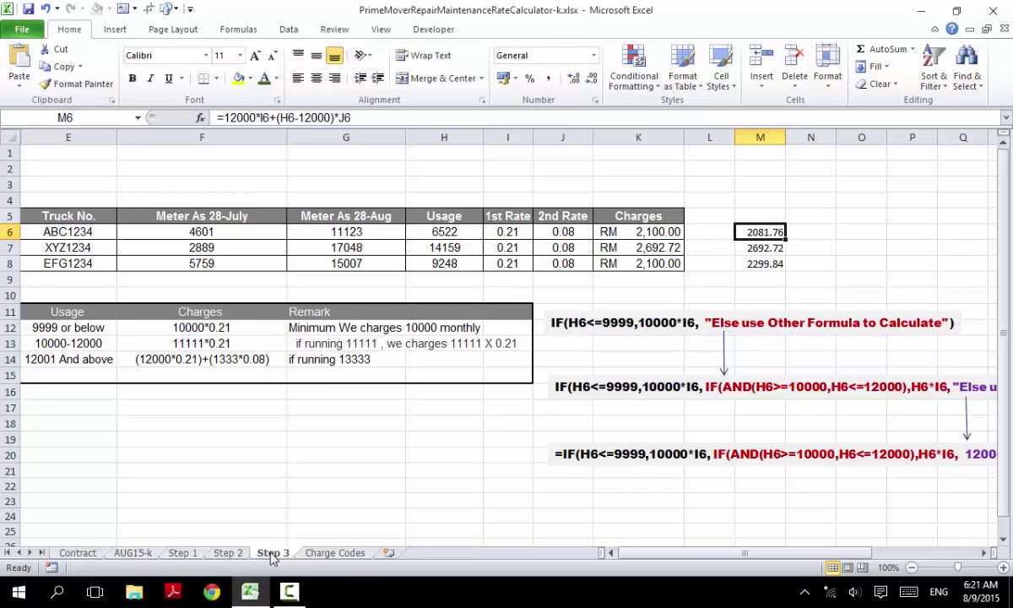
Step: Duplicate the Step 3 sheet directly after itself and rename the copy Step 4
left_click_drag(272, 557, 325, 553)
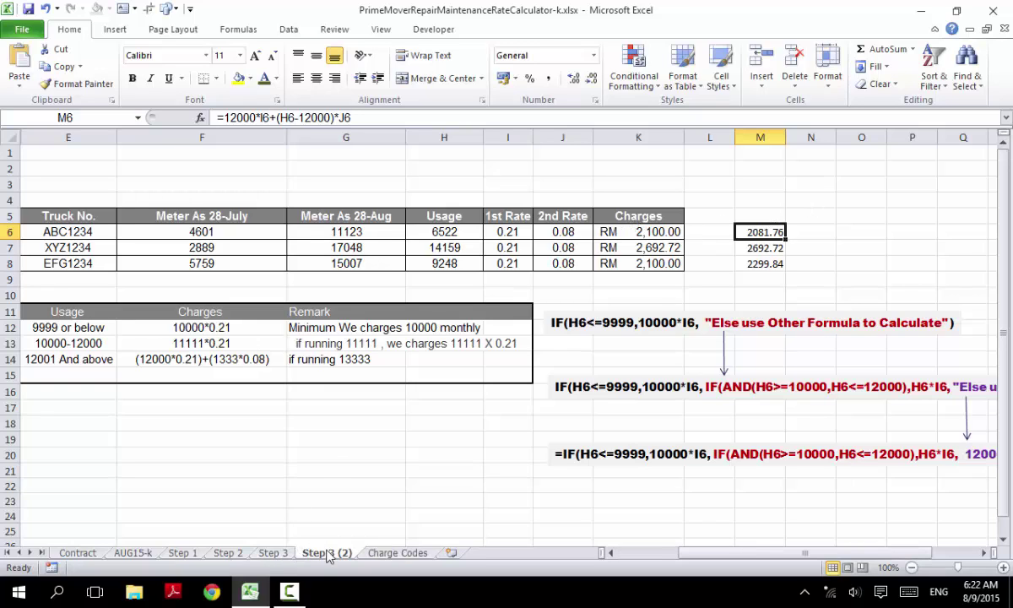
double_click(329, 552)
type("Step 4")
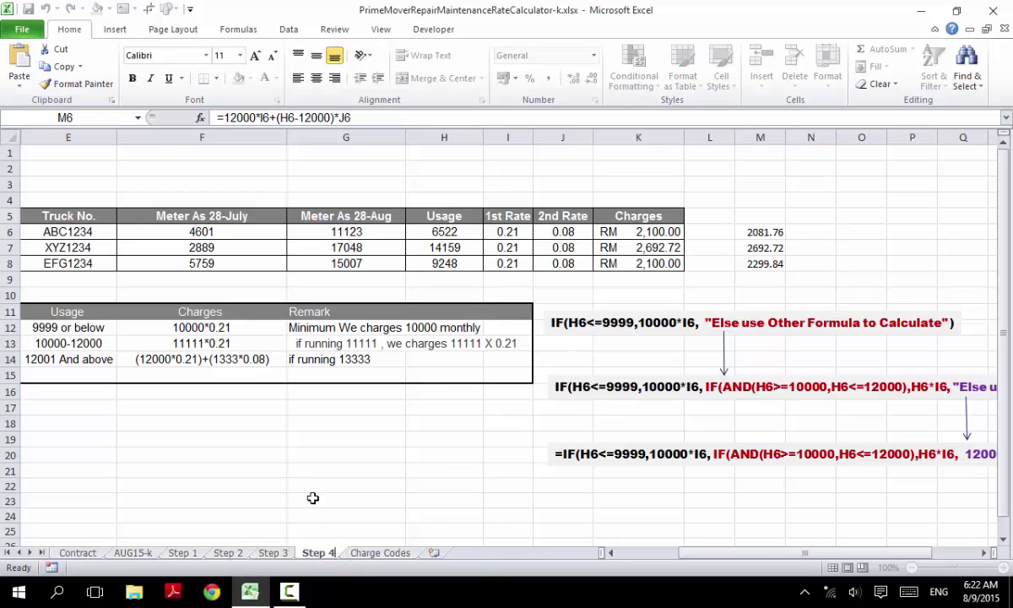
left_click(294, 454)
Step: Change the first tier's usage text in E12 of the Step 4 sheet to 10000 or below
left_click(611, 231)
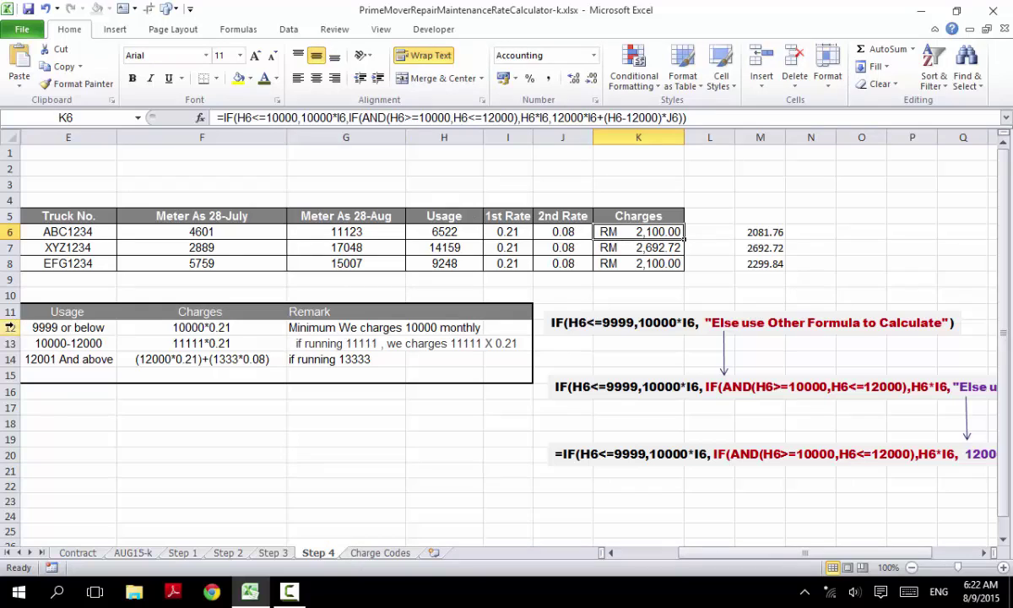
left_click_drag(8, 327, 6, 351)
left_click(196, 328)
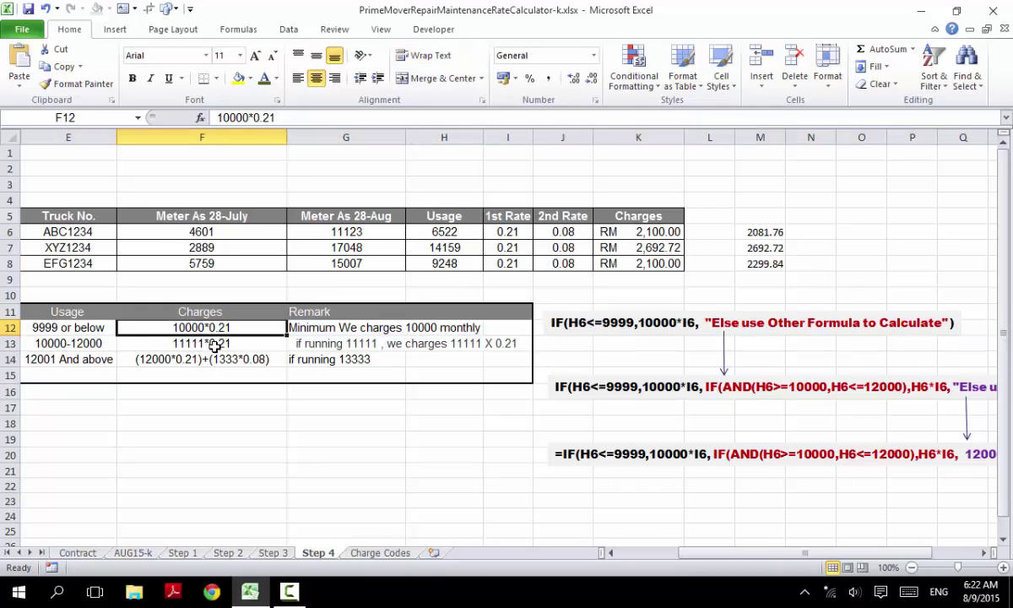
double_click(56, 328)
left_click_drag(58, 328, 25, 328)
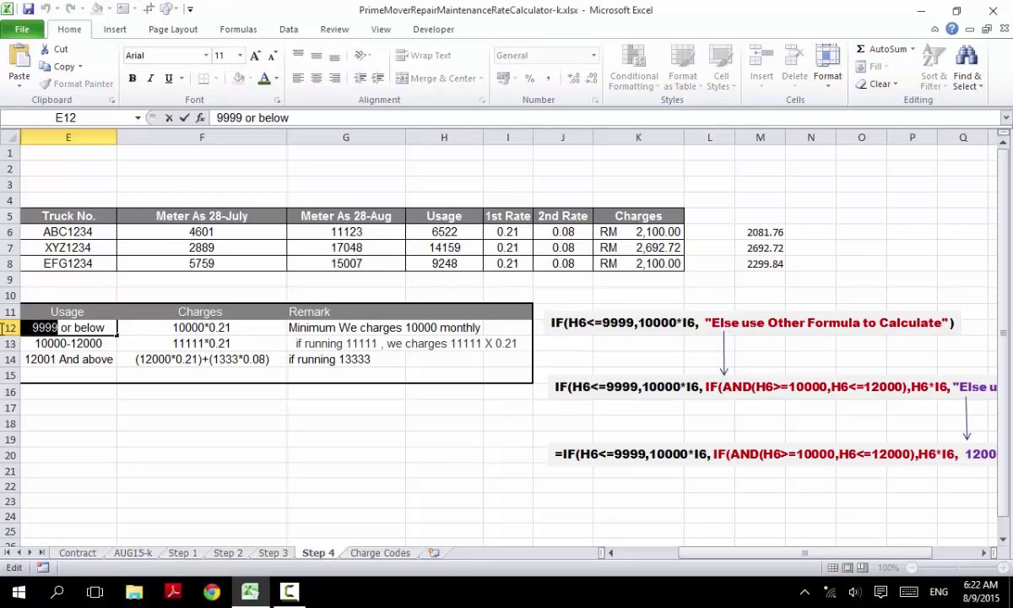
type("0")
key("Left")
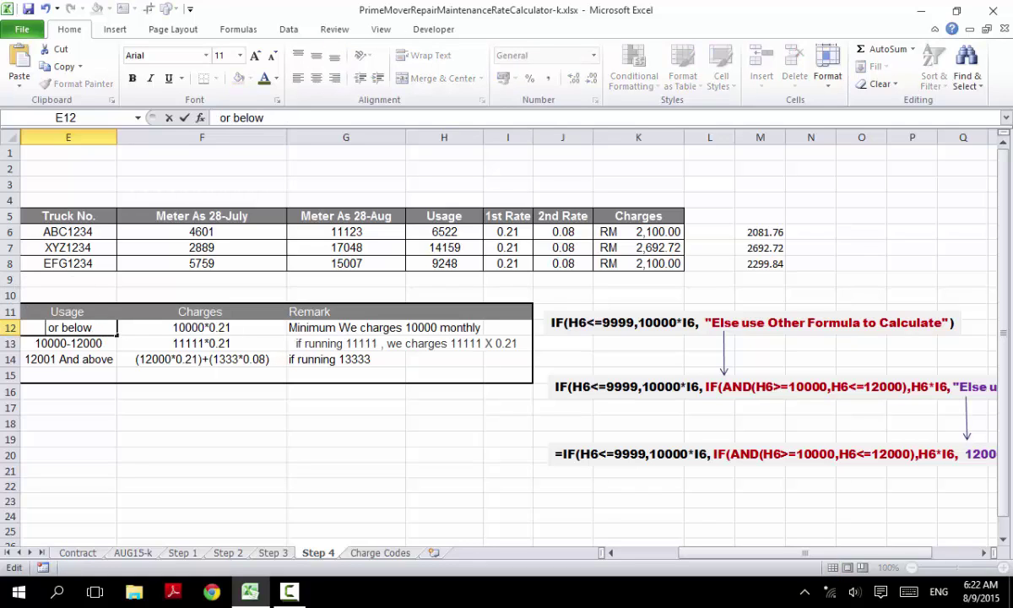
type("10000")
key("Return")
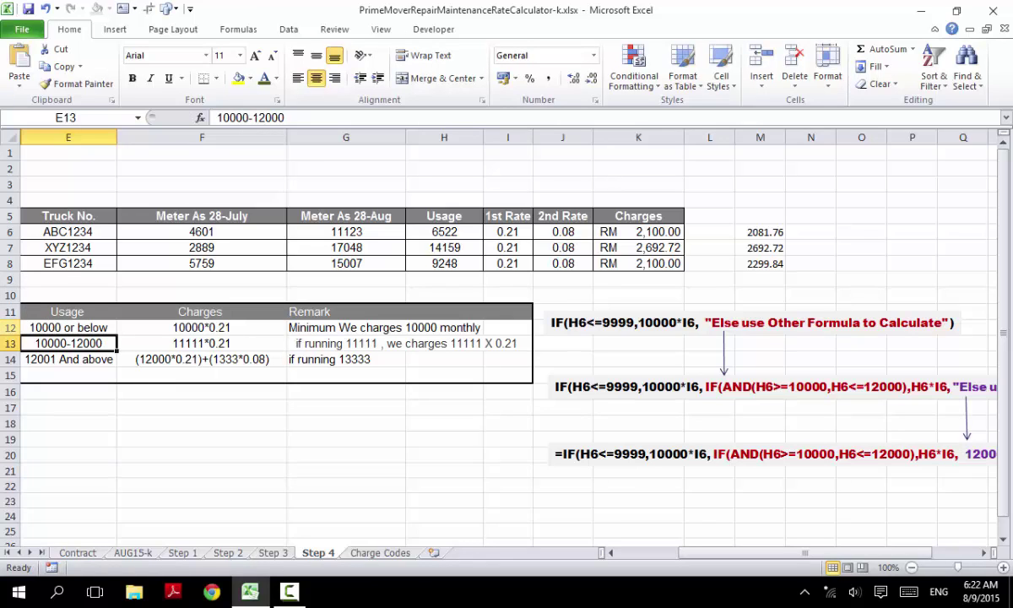
Step: Delete the trial calculations in M6:M8 on the Step 4 sheet
left_click(758, 233)
left_click_drag(758, 233, 748, 263)
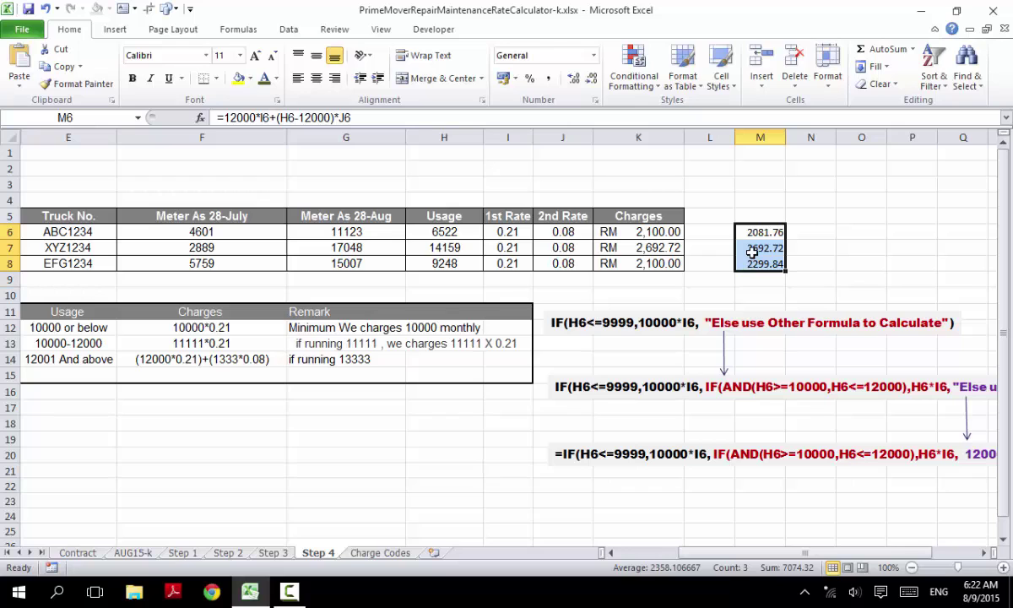
key("Delete")
Step: Set the first usage threshold in the Step 4 sheet's K6 formula to 12000
left_click(630, 232)
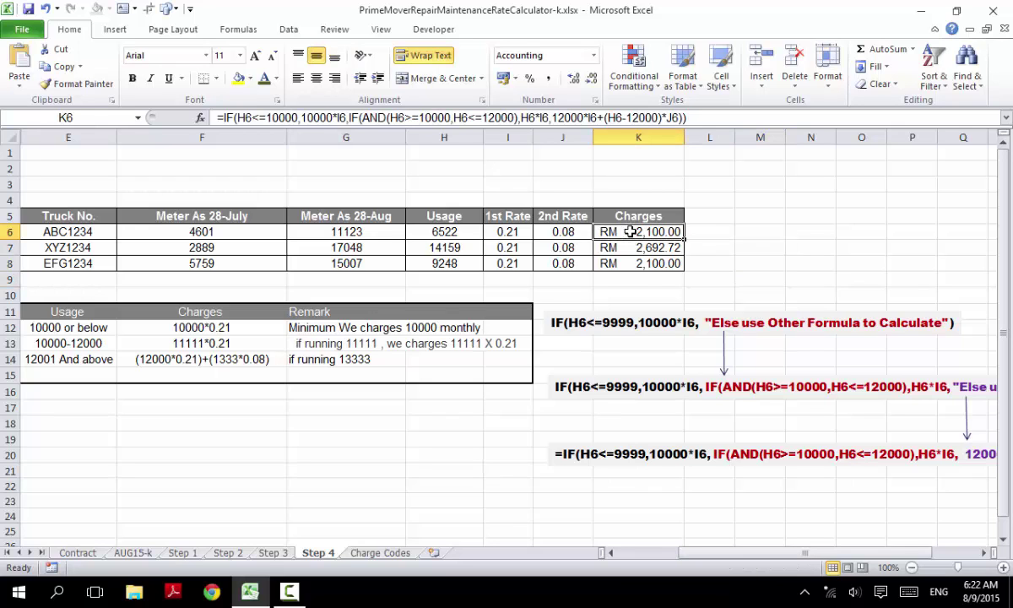
double_click(630, 232)
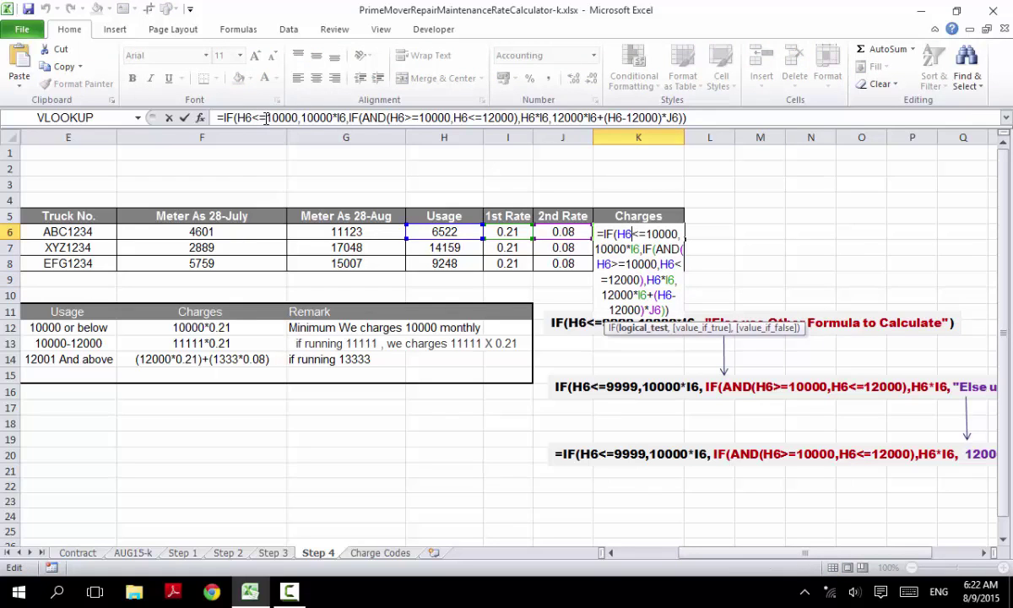
left_click_drag(268, 118, 279, 118)
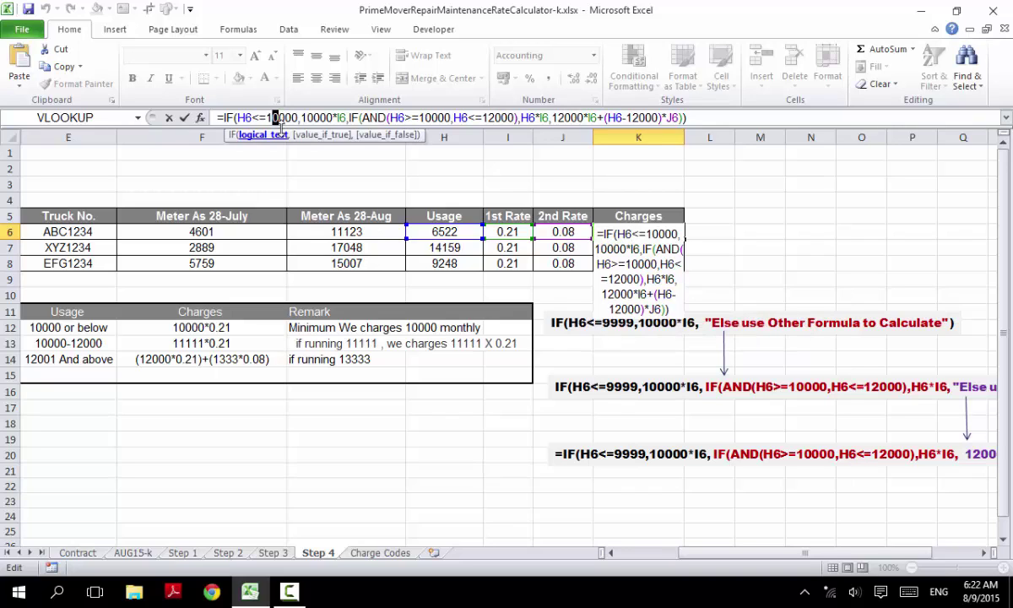
type("12")
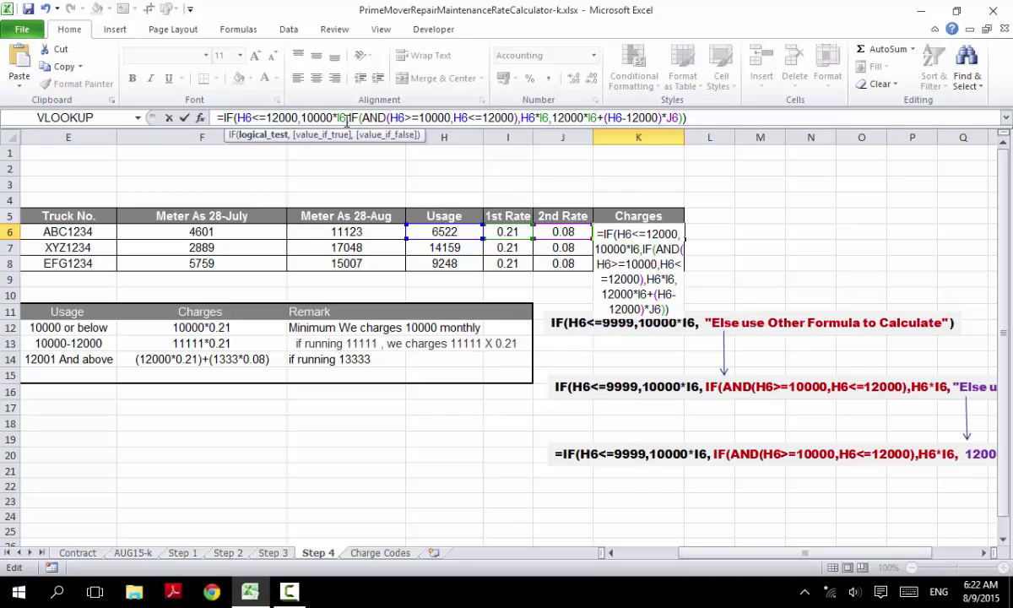
Step: Replace the fixed 10000 multiplier in the Step 4 sheet's K6 formula with the usage cell H6
left_click_drag(346, 118, 520, 118)
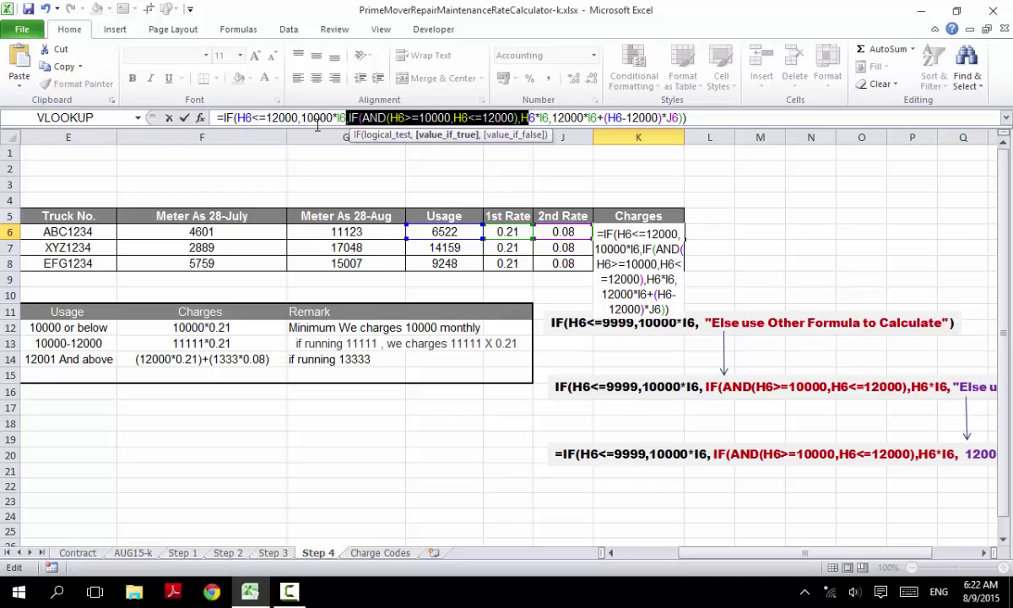
left_click(303, 119)
left_click_drag(302, 118, 332, 118)
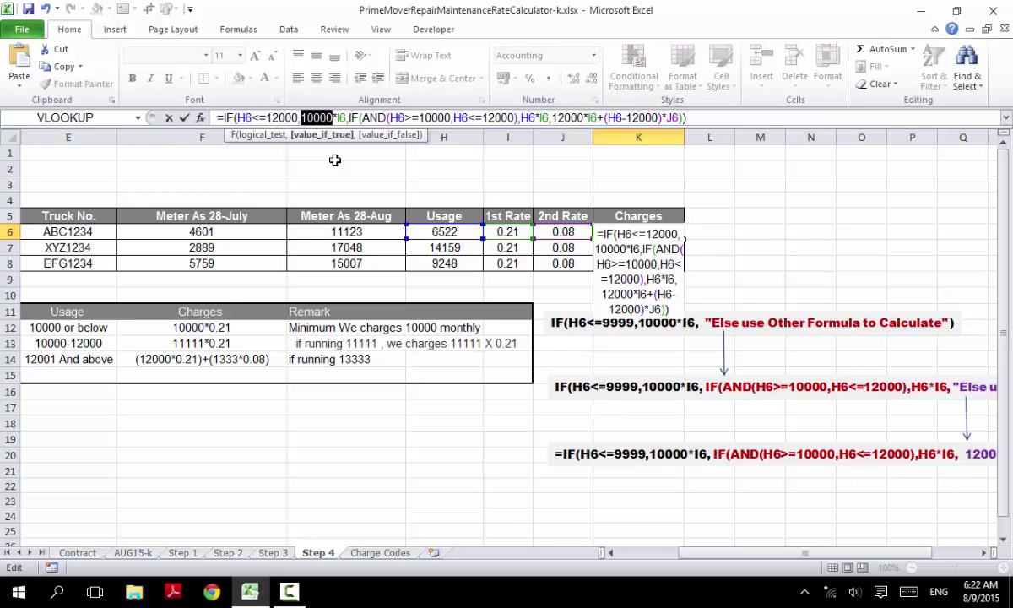
left_click(444, 231)
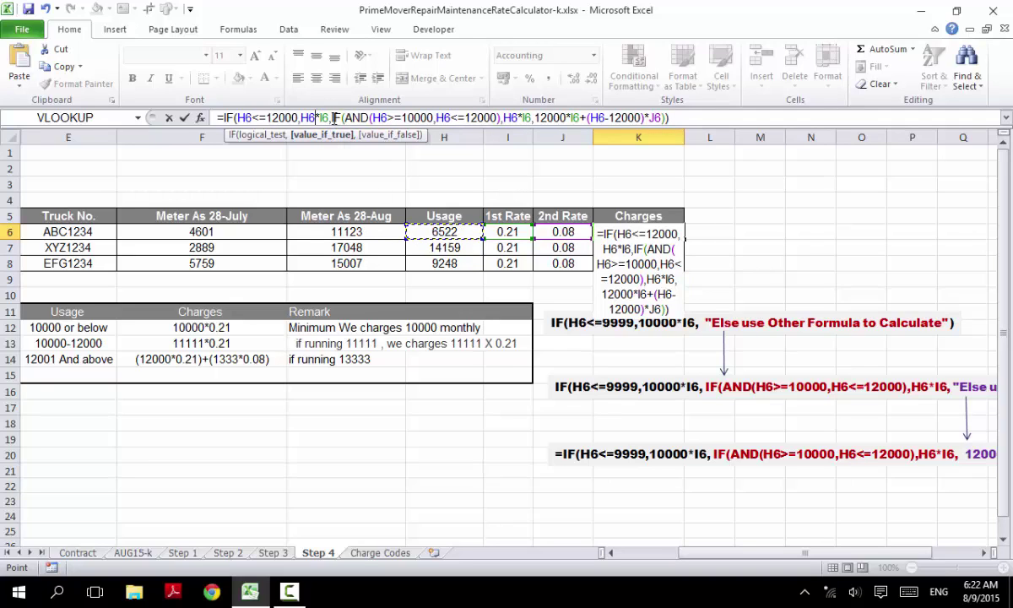
Step: Remove the nested IF(AND) tier from K6, leaving =IF(H6<=12000,H6*I6,12000*I6+(H6-12000)*J6), and enter the formula
left_click_drag(335, 119, 504, 118)
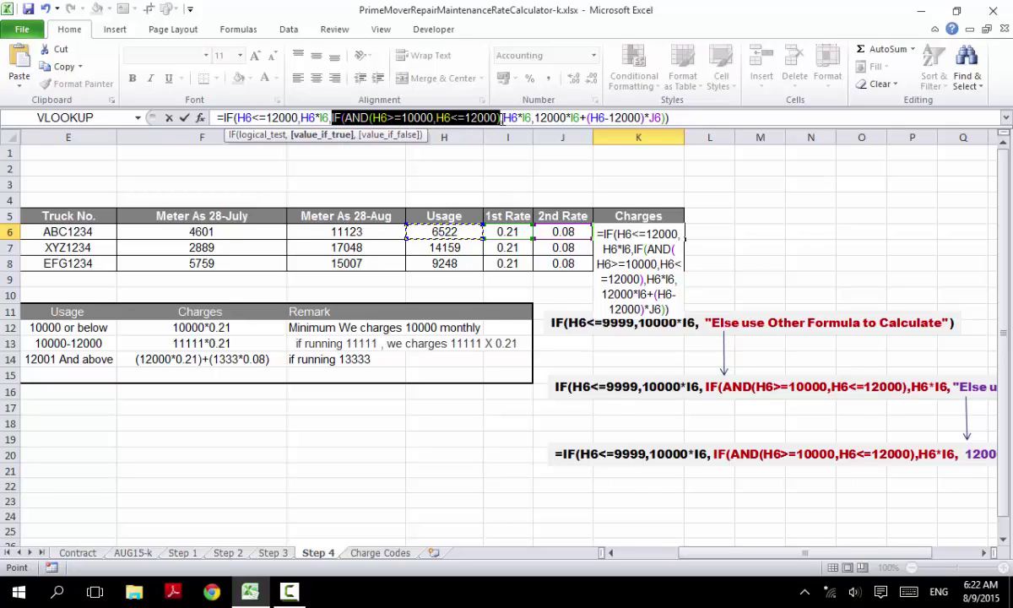
key("Delete")
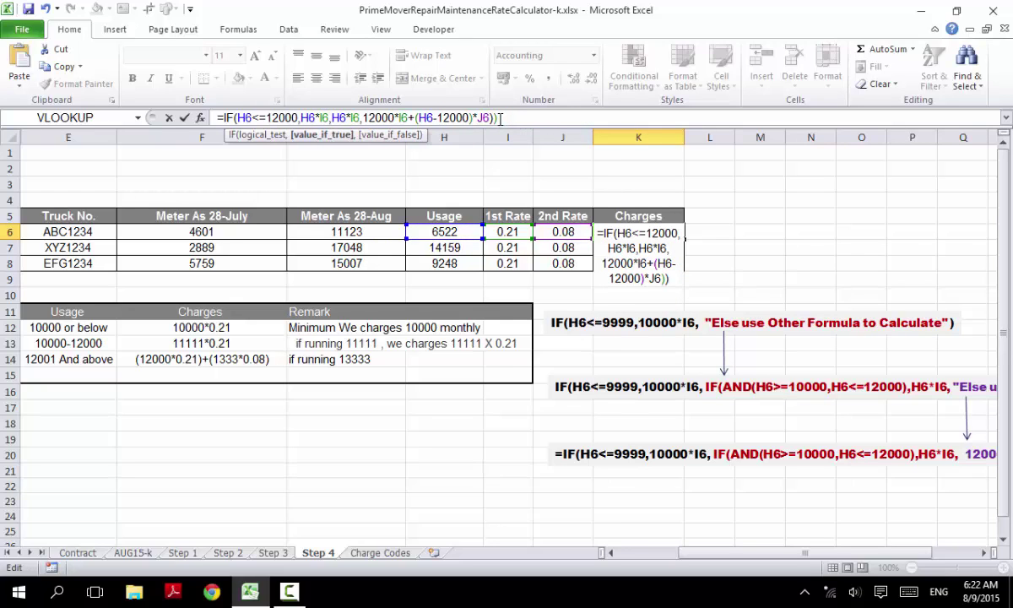
key("Delete")
key("Delete")
key("Delete")
key("Delete")
key("Delete")
key("Delete")
key("Delete")
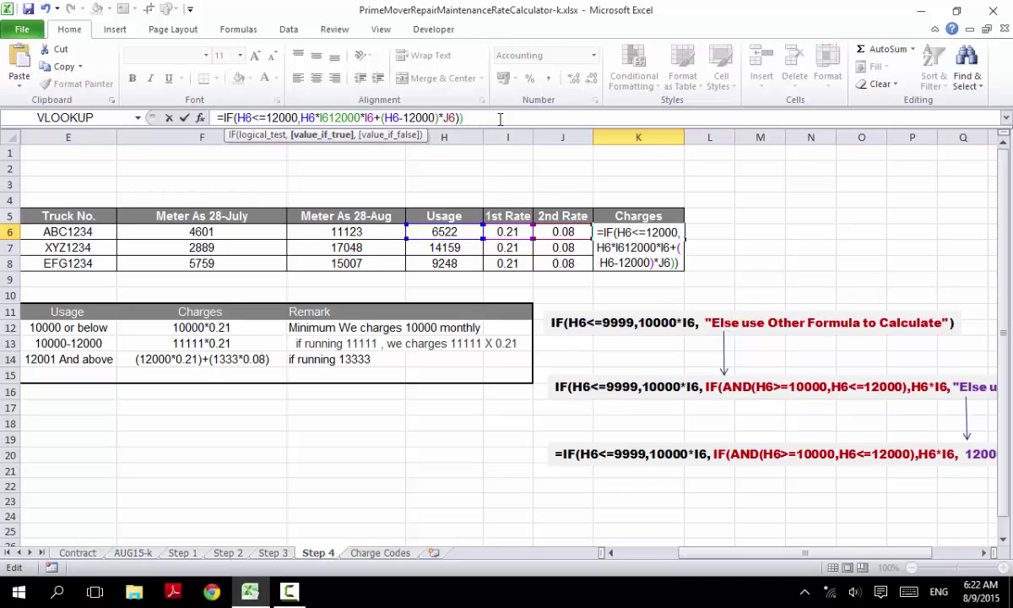
type(",")
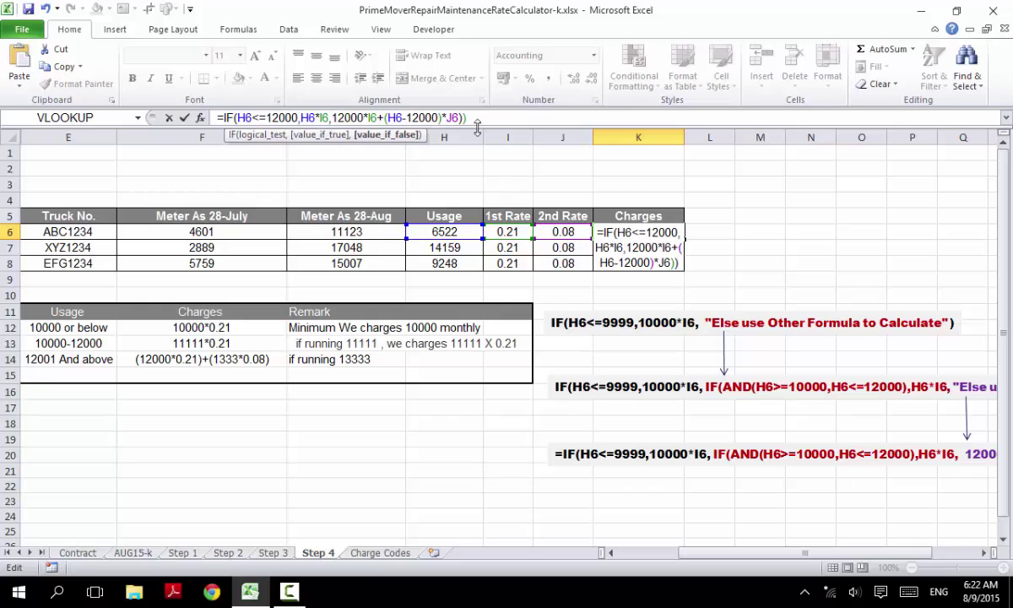
key("Return")
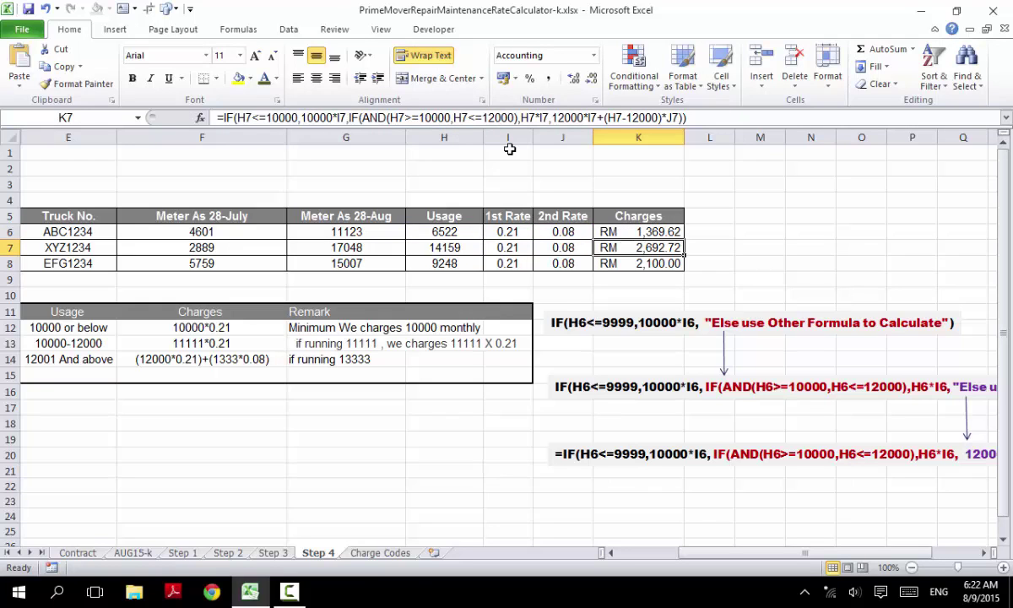
Step: Fill the simplified K6 charge formula down to K8 on the Step 4 sheet and check the copy in K8
left_click(679, 232)
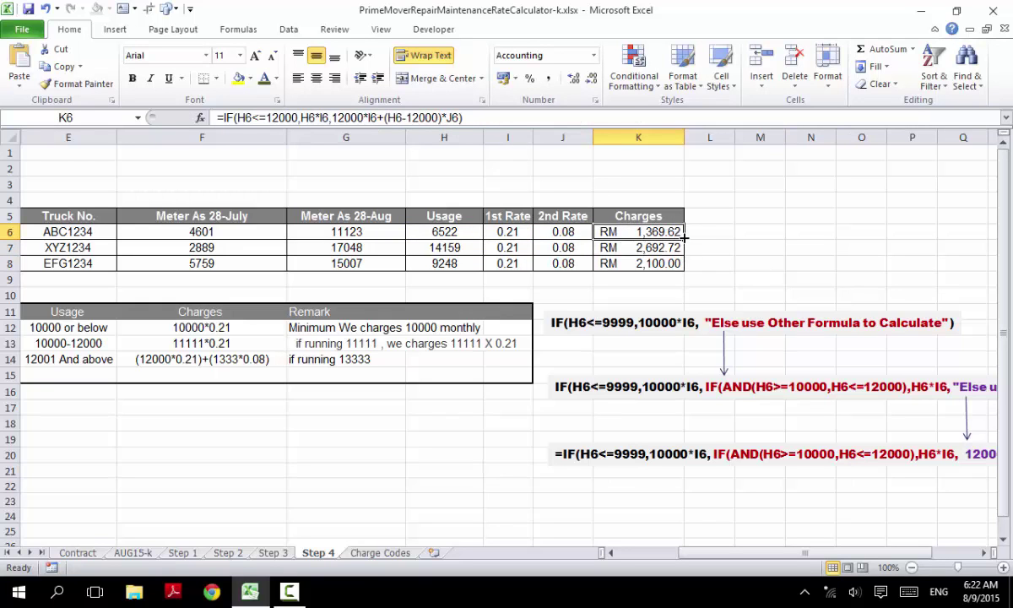
left_click_drag(683, 239, 686, 268)
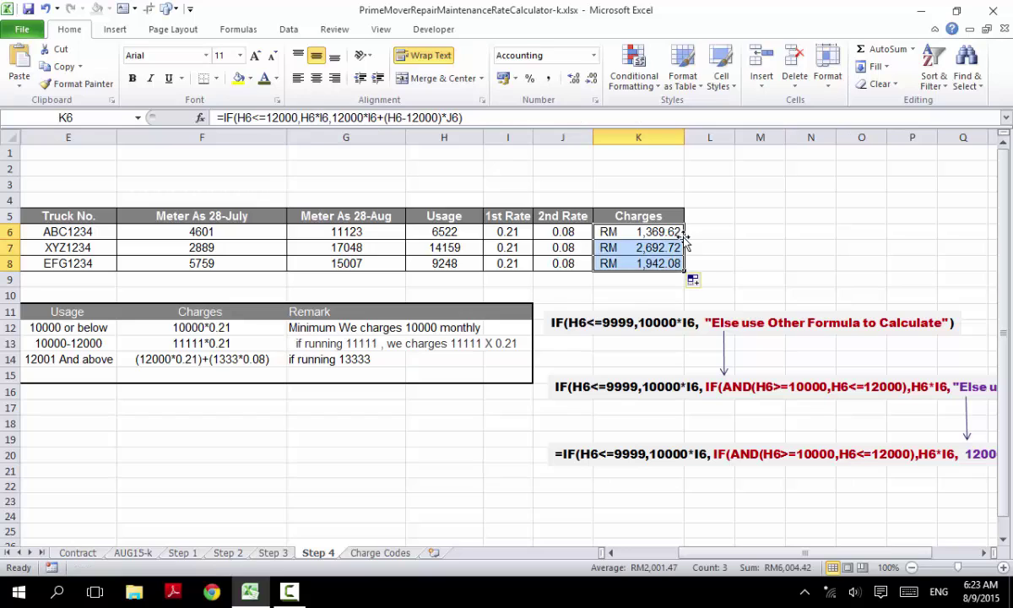
left_click(626, 266)
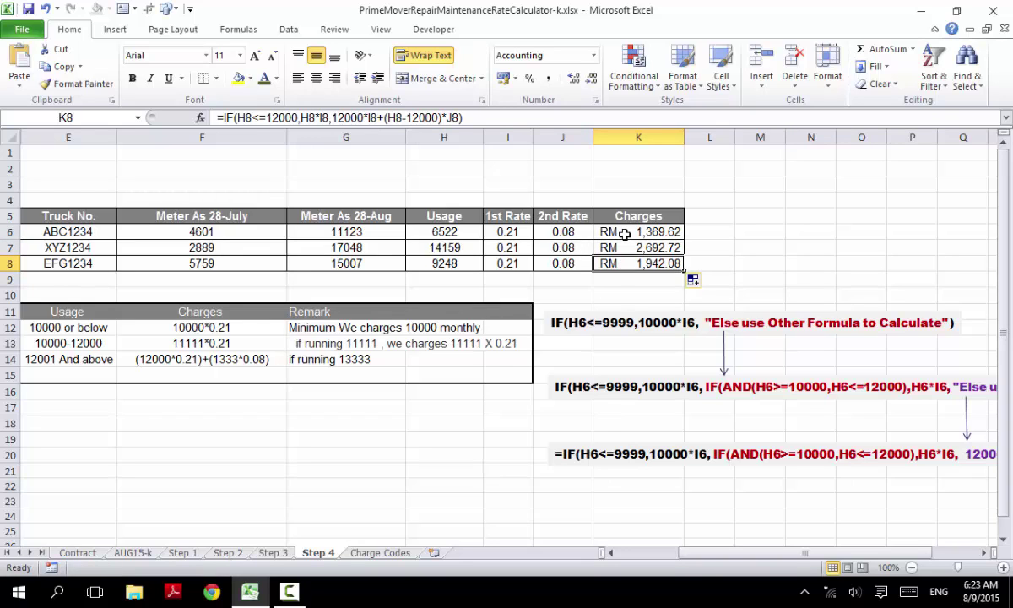
Step: On the Step 3 sheet, replace the 10000 multiplier in K6's first charge with H6, making it H6*I6
left_click(269, 553)
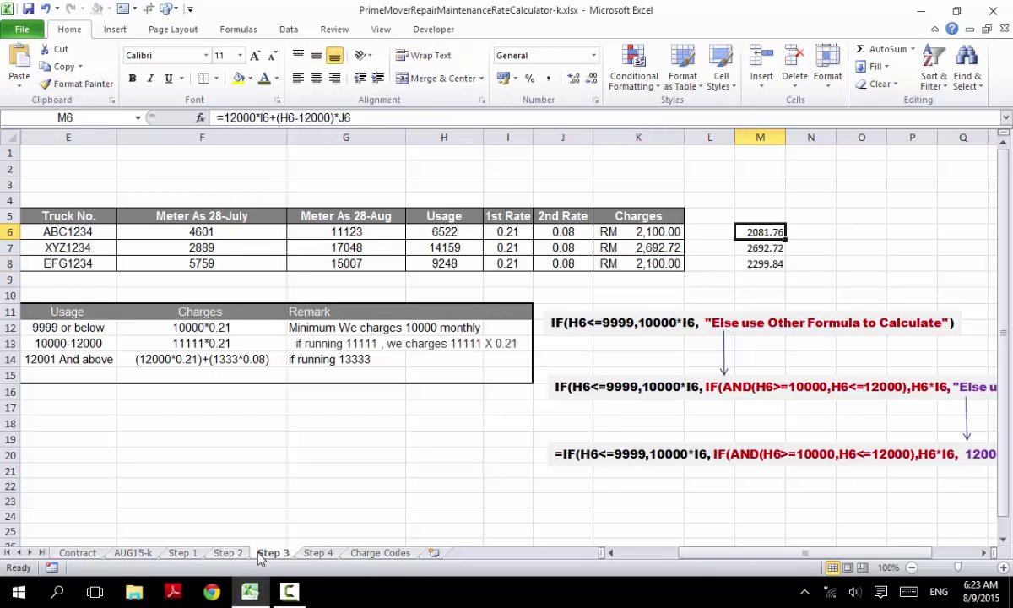
left_click(639, 232)
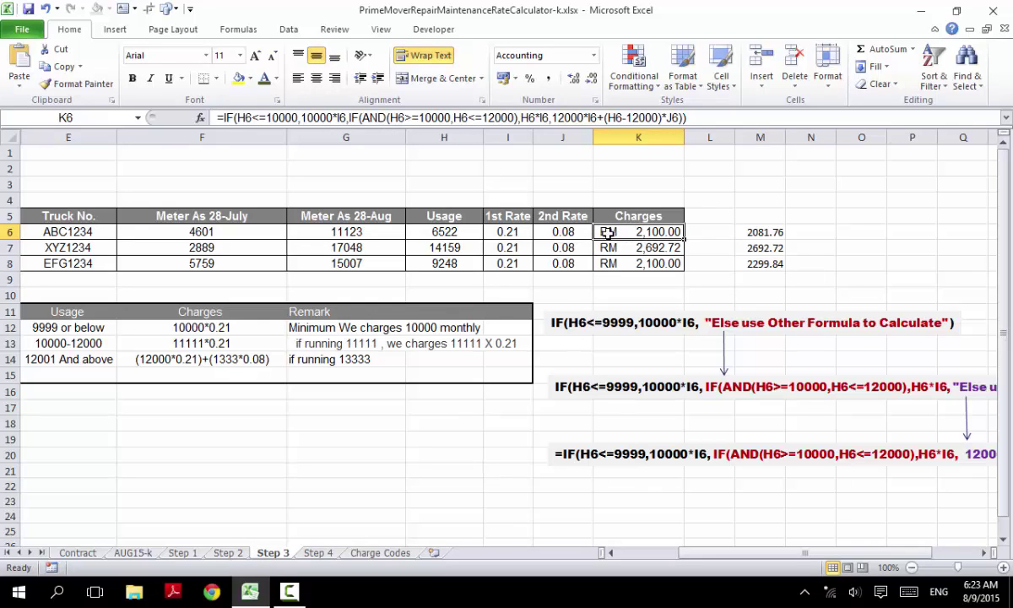
left_click(301, 118)
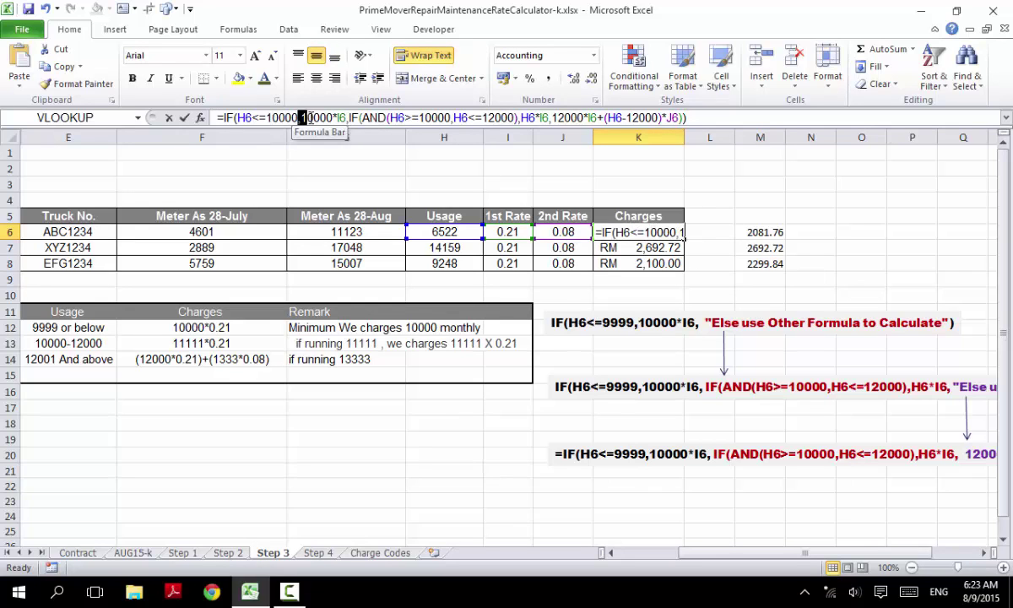
double_click(305, 118)
left_click(306, 118)
double_click(306, 118)
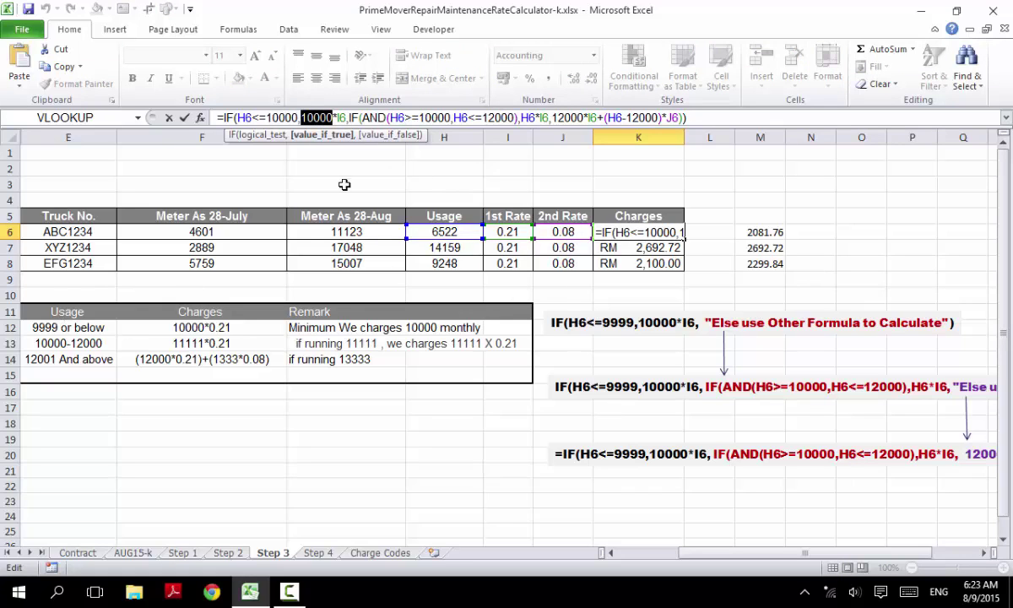
left_click(433, 234)
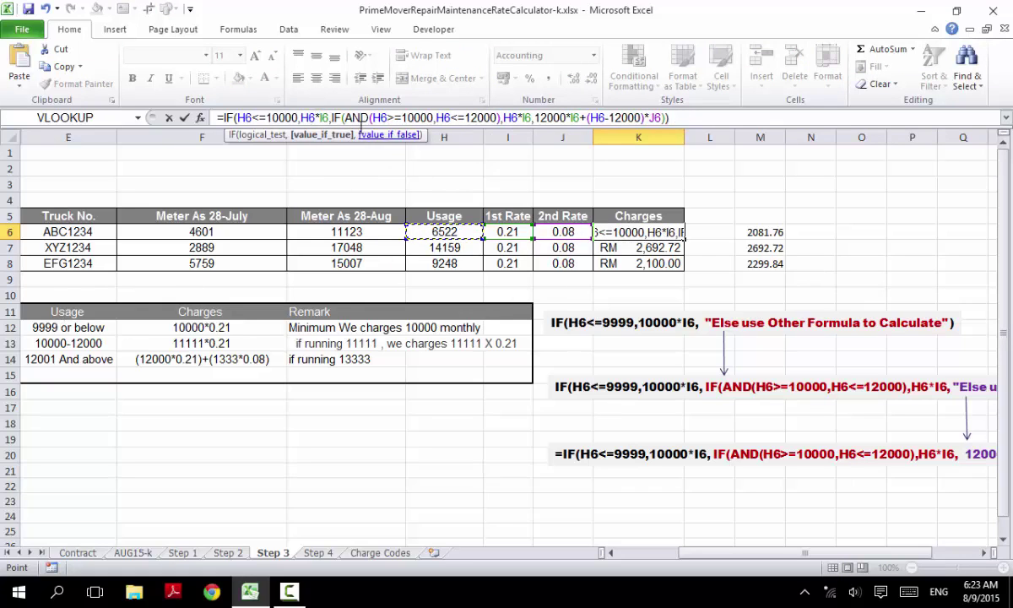
key("Return")
Step: Fill the edited K6 charge formula down to K8 on the Step 3 sheet
left_click(701, 232)
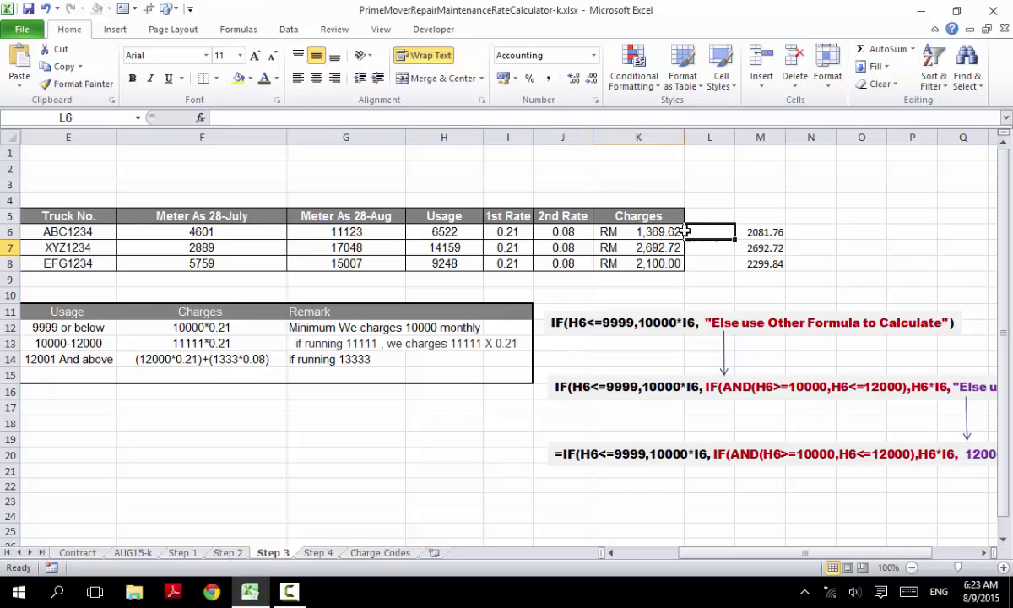
left_click(671, 233)
left_click_drag(682, 241, 675, 267)
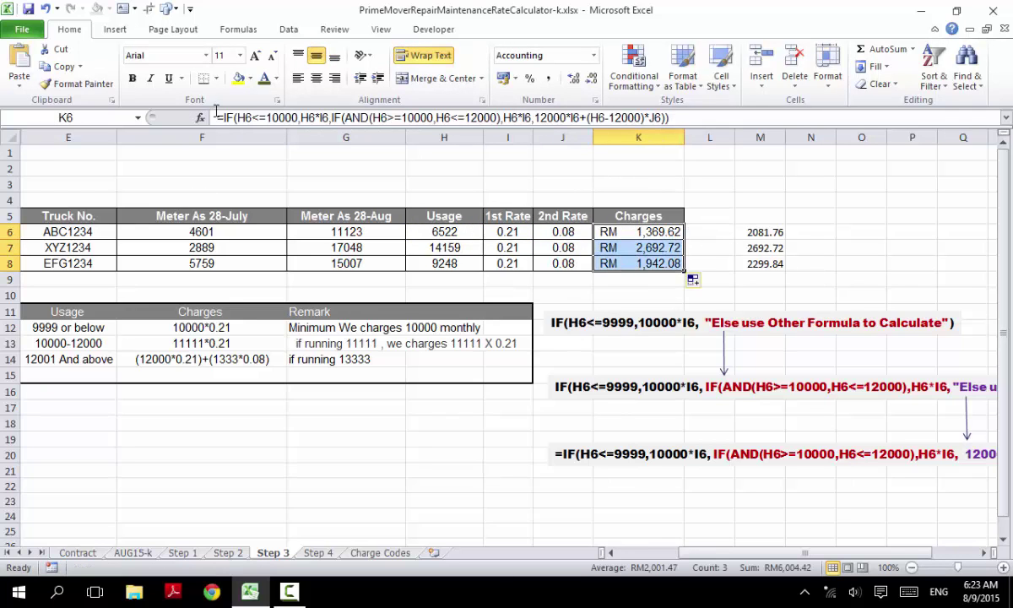
left_click(666, 231)
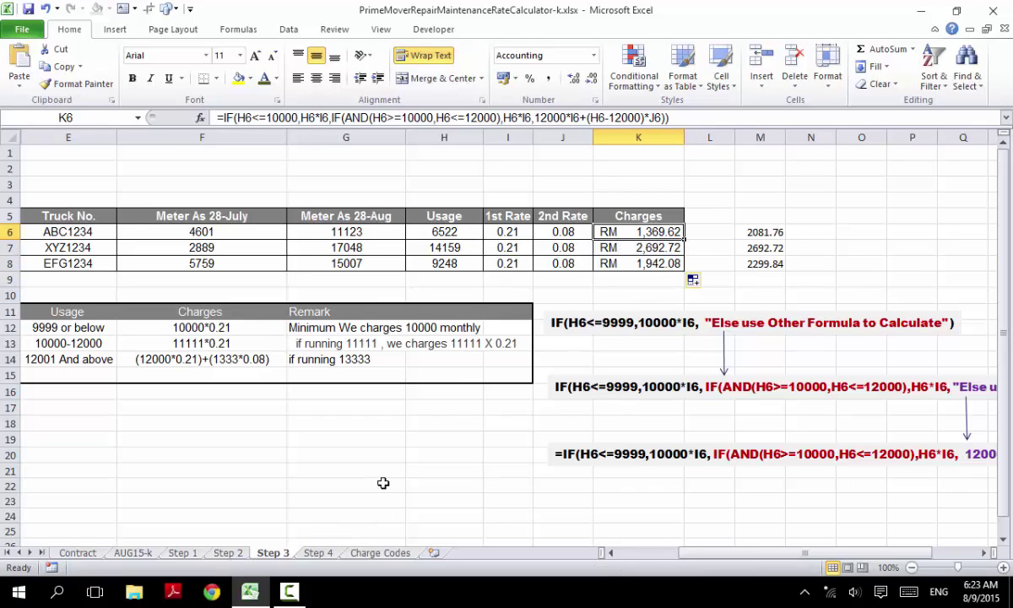
Step: Compare the charges on the Step 3 and Step 4 sheets and check Step 4's K6 formula against the first two usage tiers
left_click(317, 554)
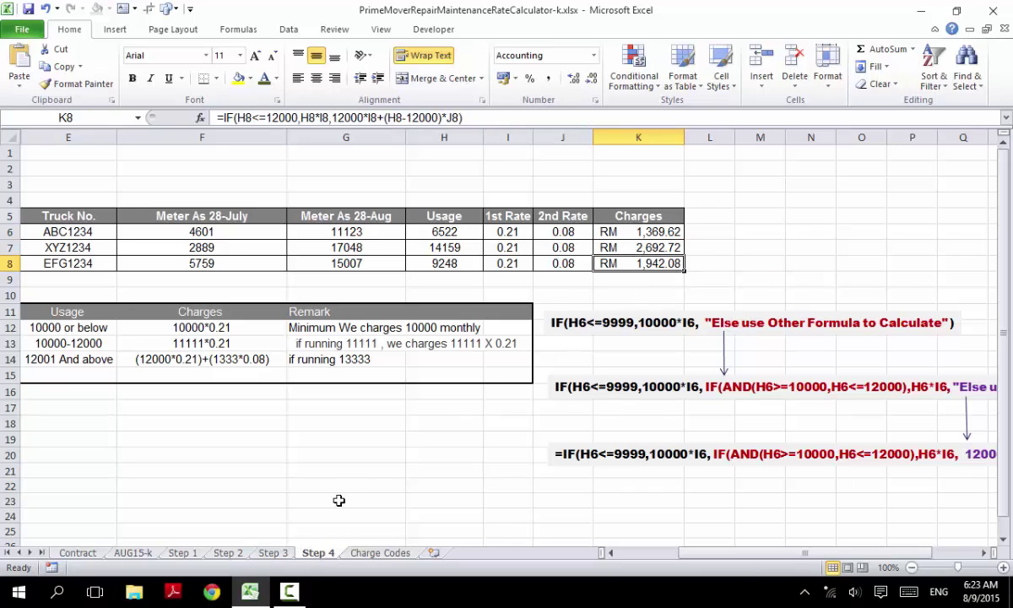
left_click(270, 552)
left_click(316, 552)
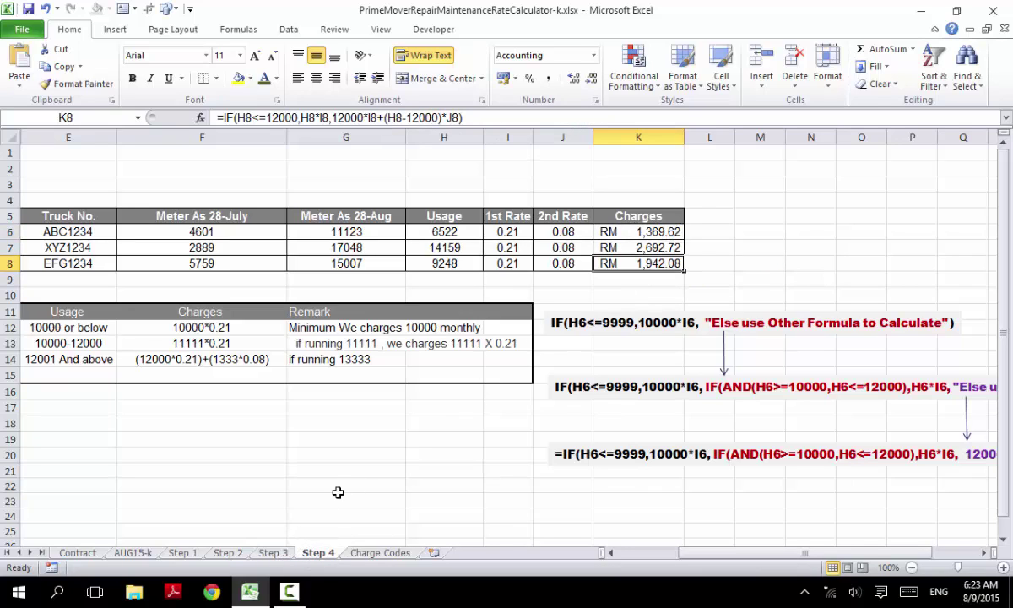
left_click(643, 234)
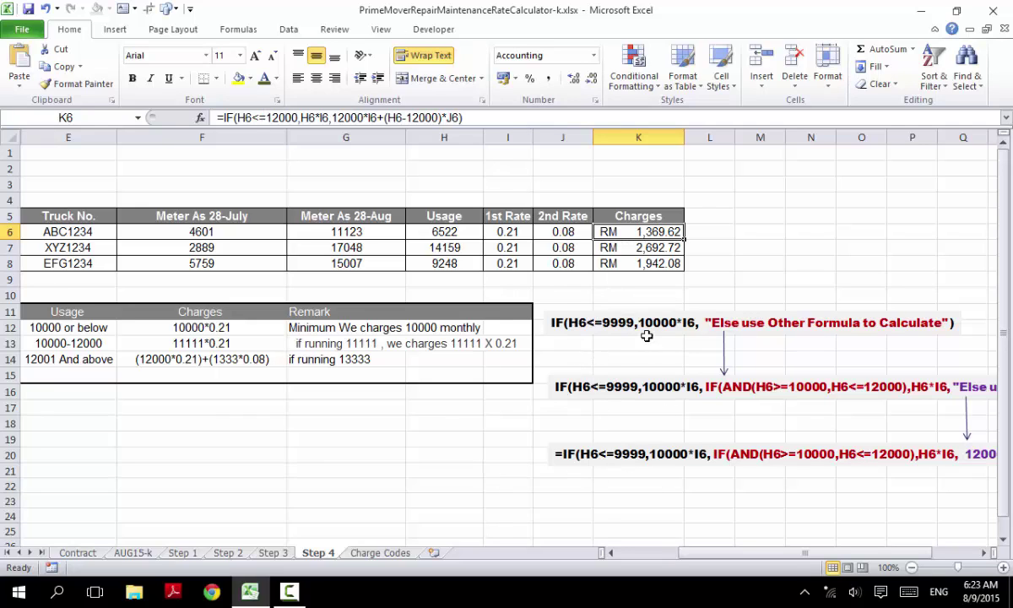
left_click(138, 405)
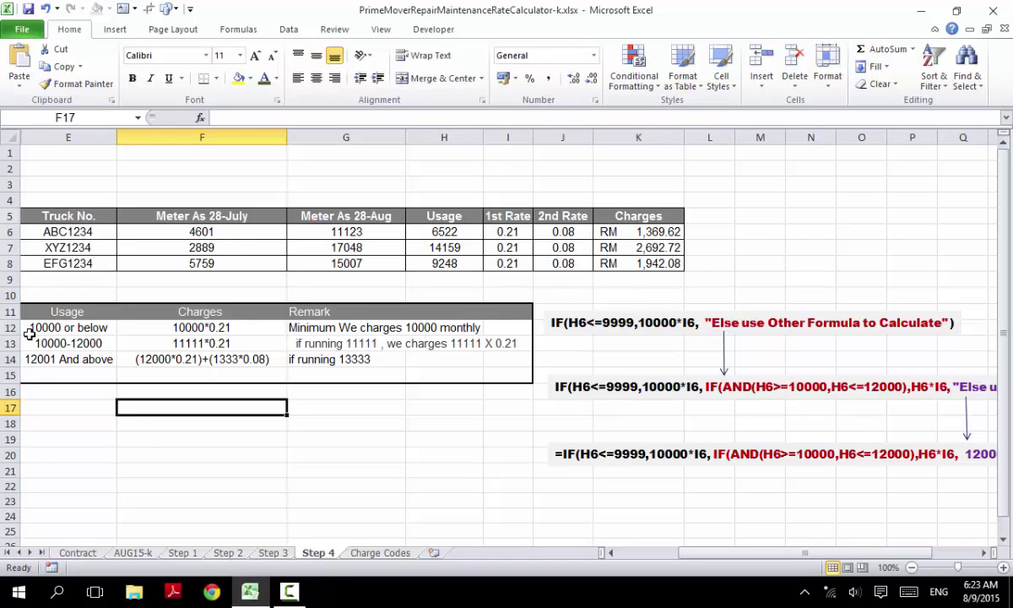
left_click(68, 343)
left_click(35, 328)
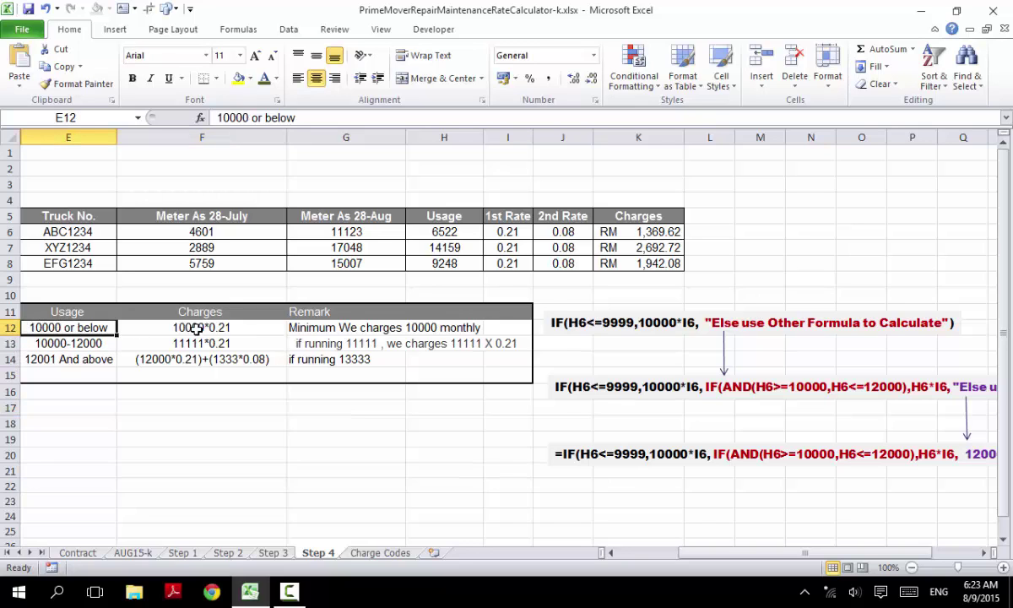
left_click(229, 344)
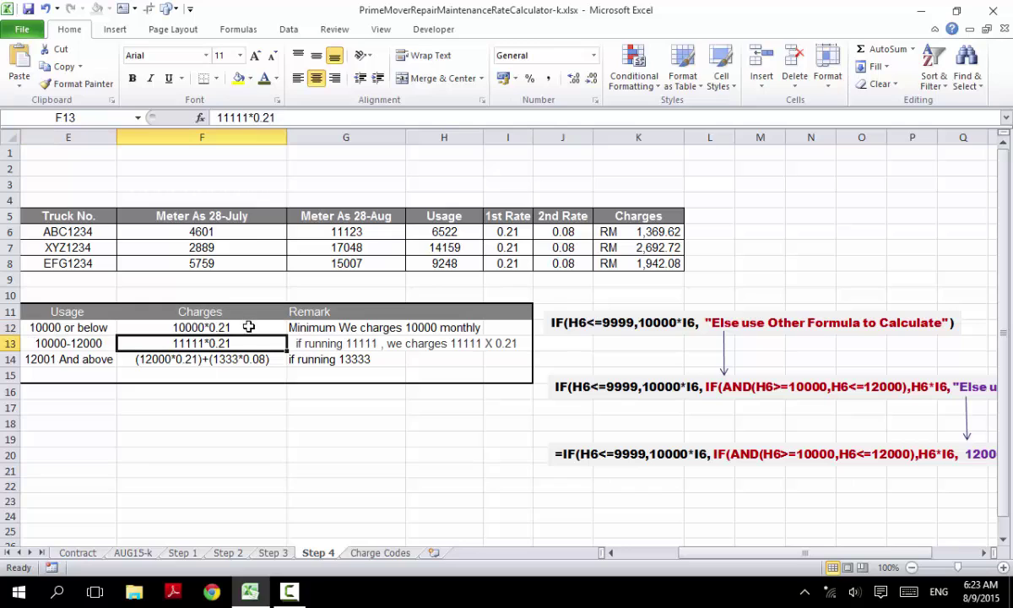
left_click(250, 328)
left_click_drag(250, 328, 236, 344)
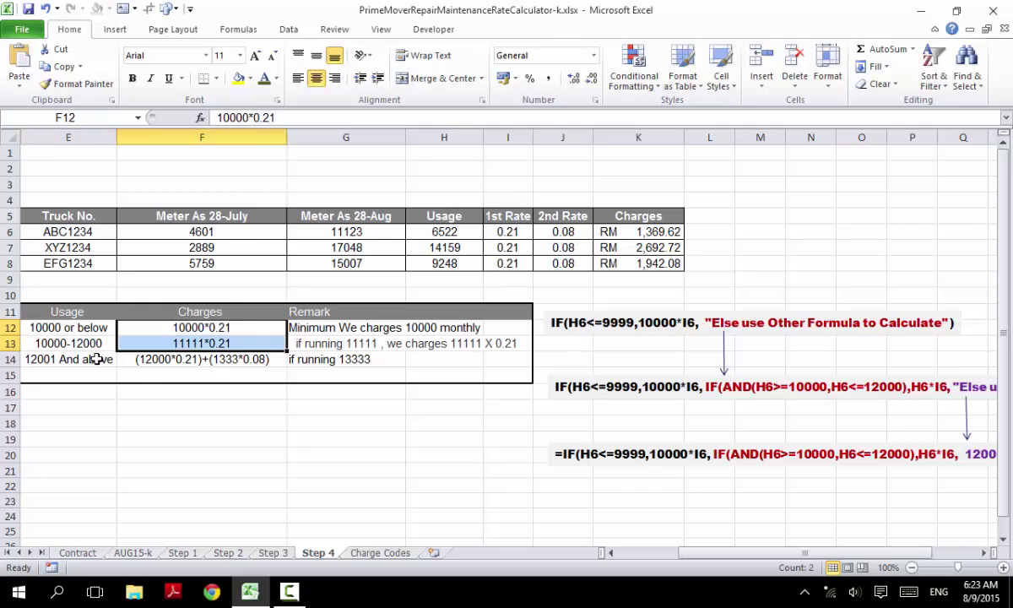
left_click(618, 231)
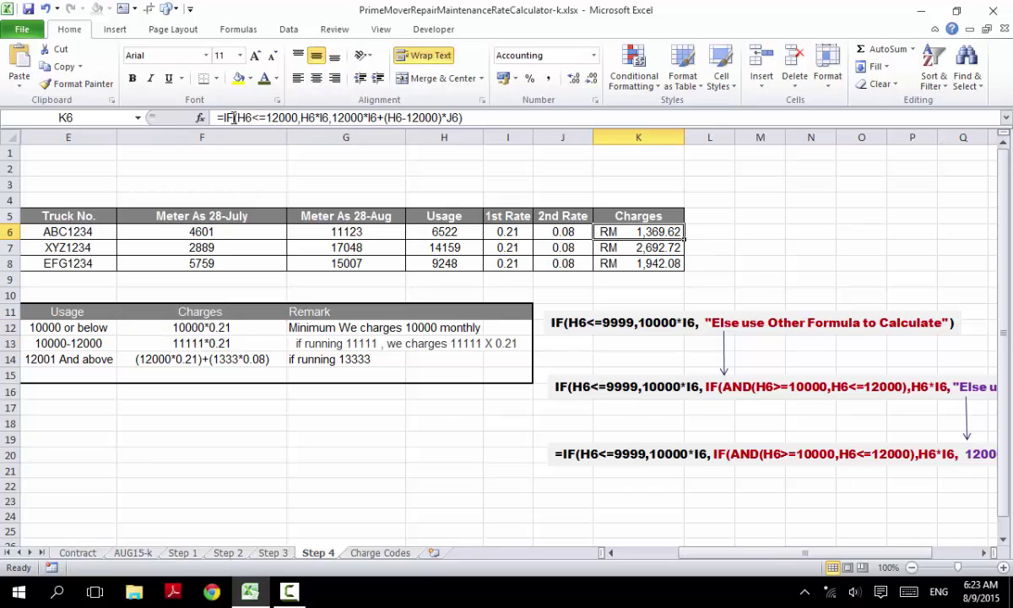